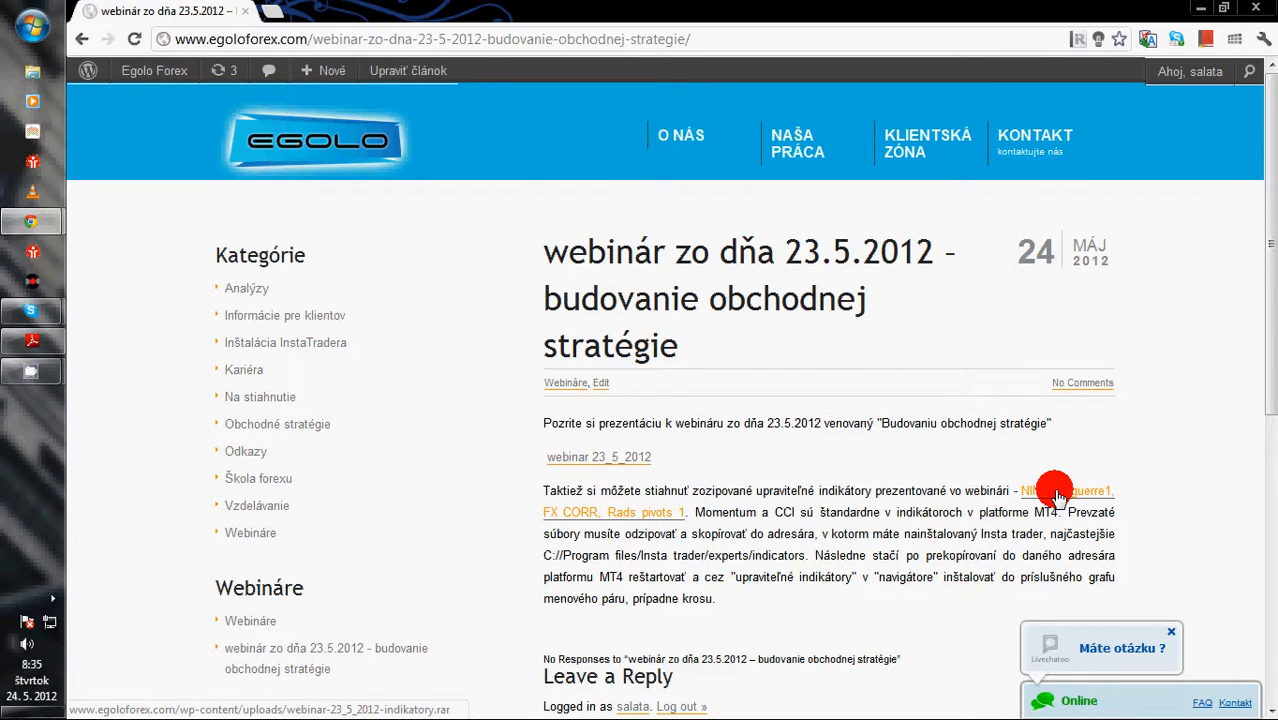
Download the zipped custom indicators linked in the webinar article and show the archive in its download folder
click(1058, 495)
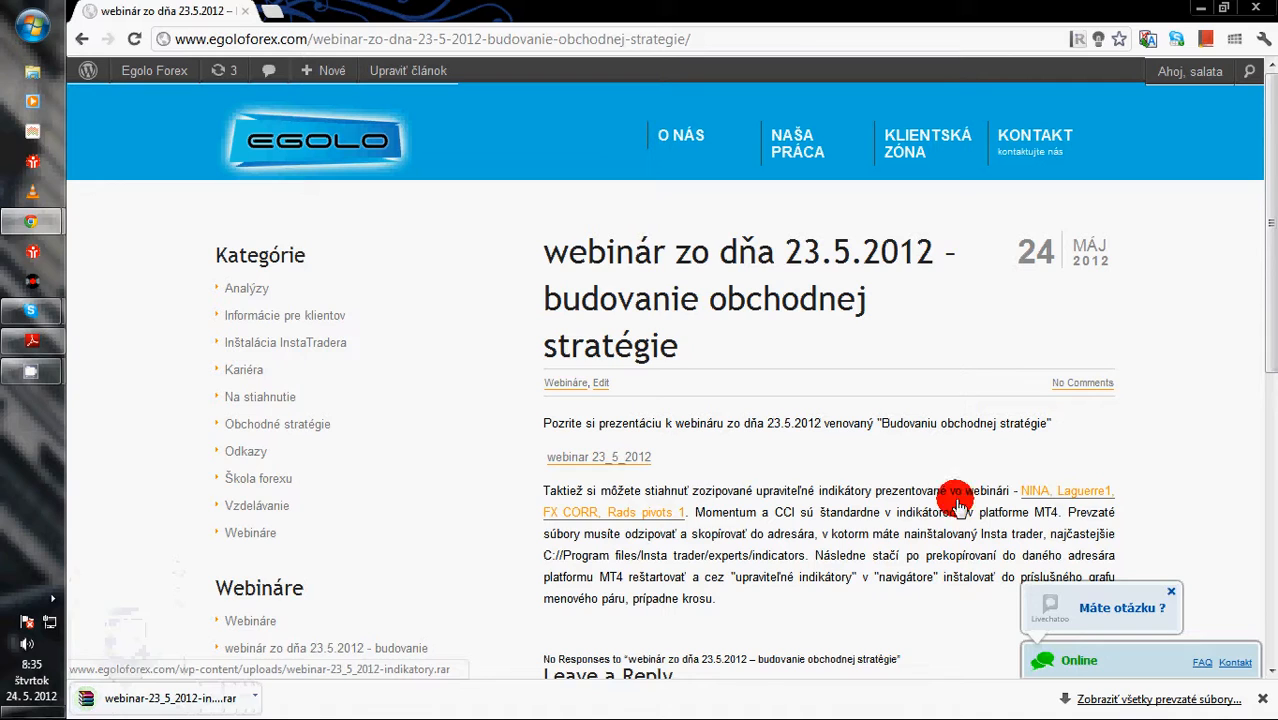
click(254, 698)
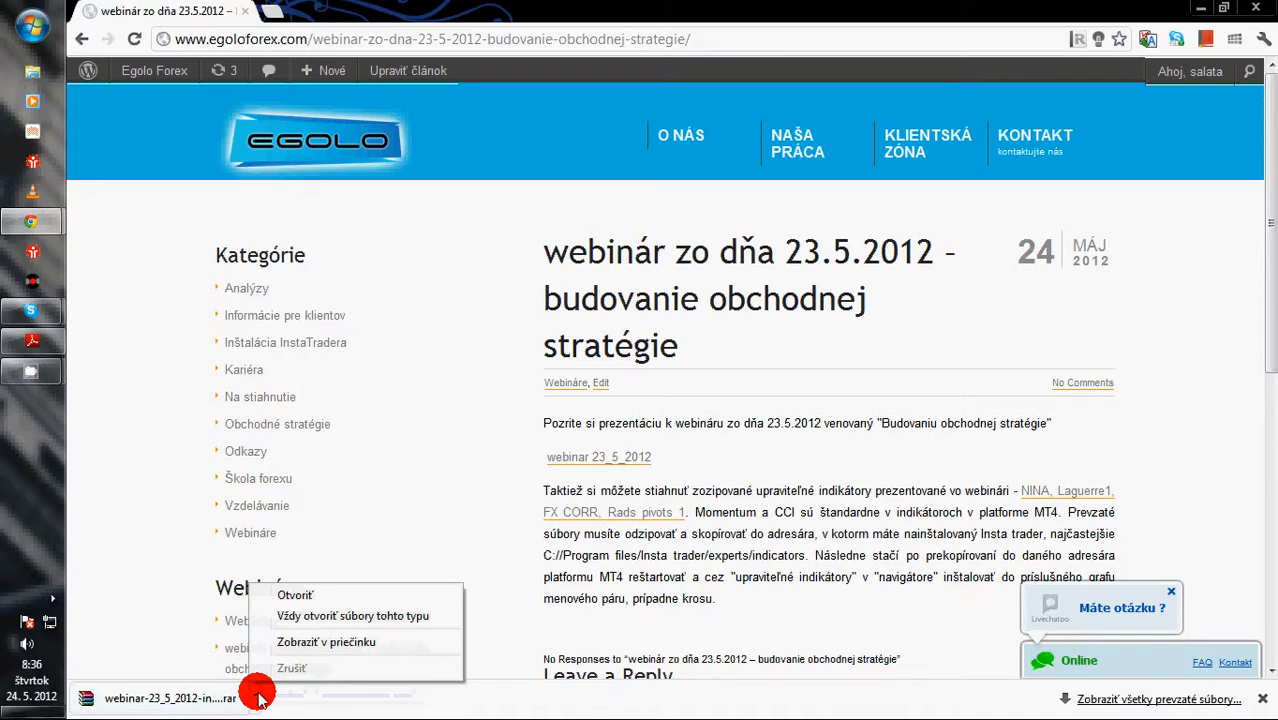
click(298, 643)
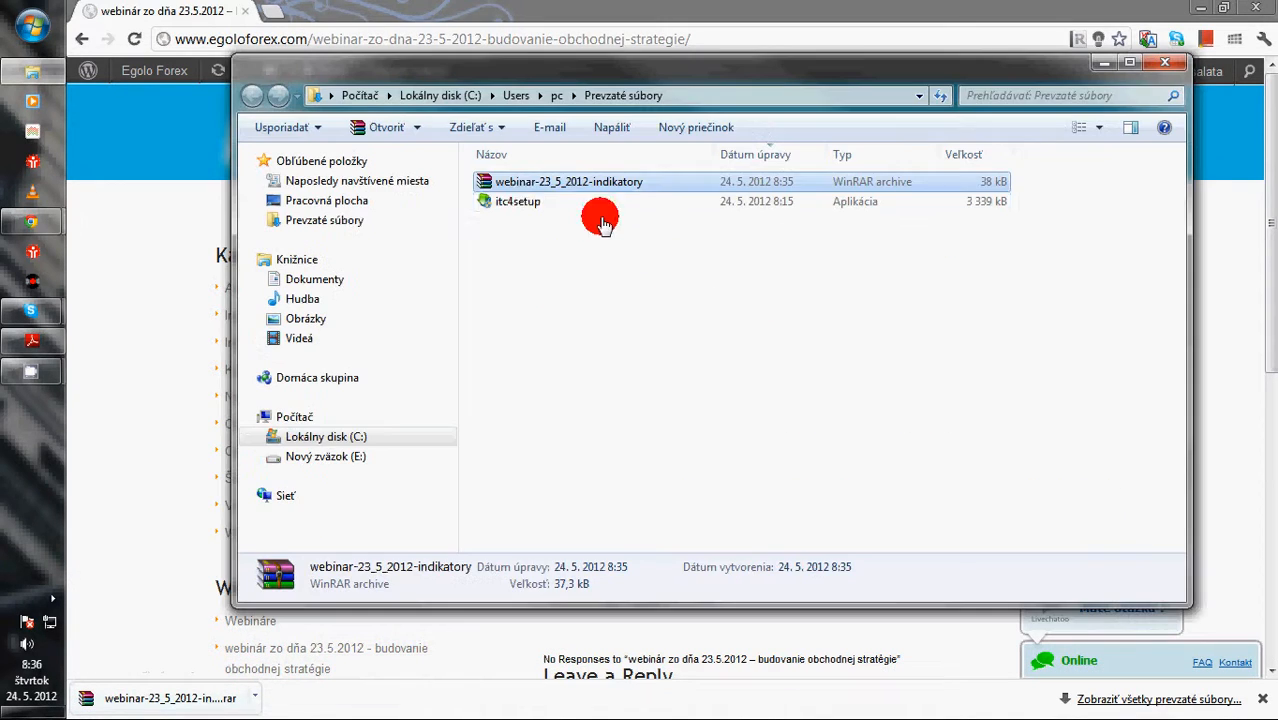
Extract the webinar-23_5_2012-indikatory archive into its own folder with the default extraction options
right_click(506, 186)
click(584, 224)
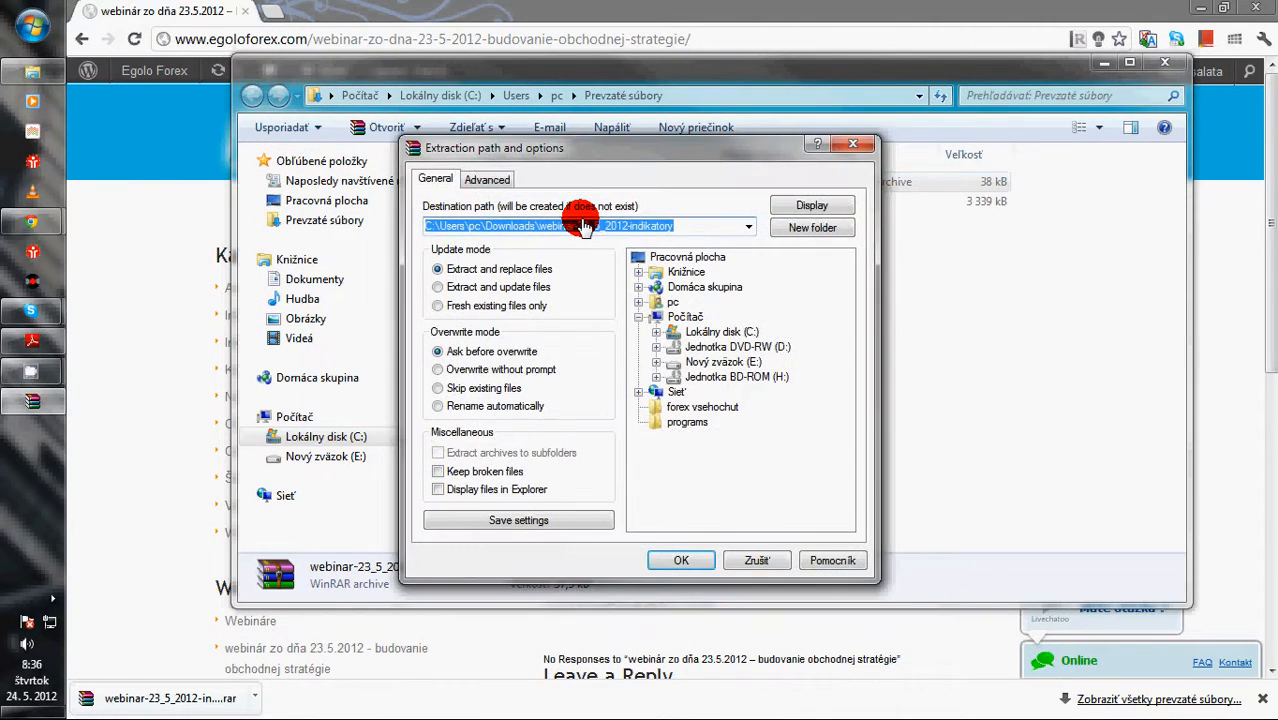
click(682, 559)
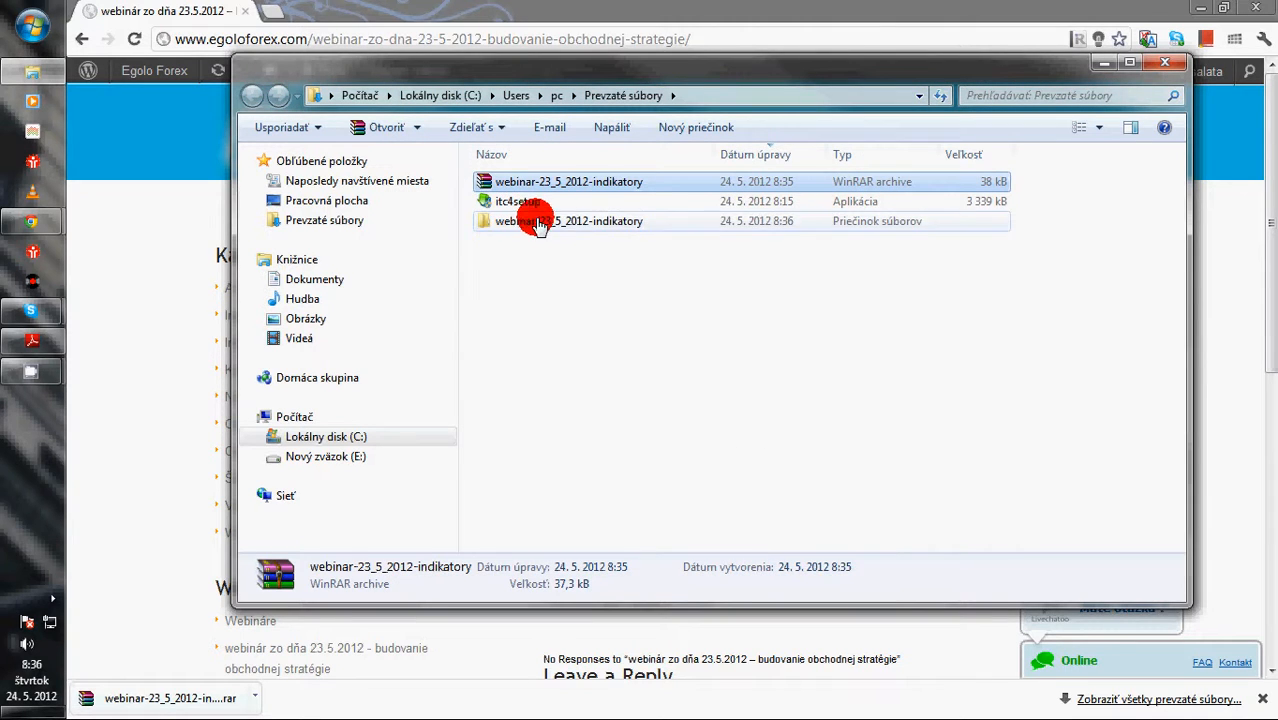
Copy all the files inside the extracted webinar-23_5_2012-indikatory folder, from FXCORRELATOR-5.ex4 to Rads Pivots-1 - nobgnd.ex4
double_click(512, 222)
click(502, 182)
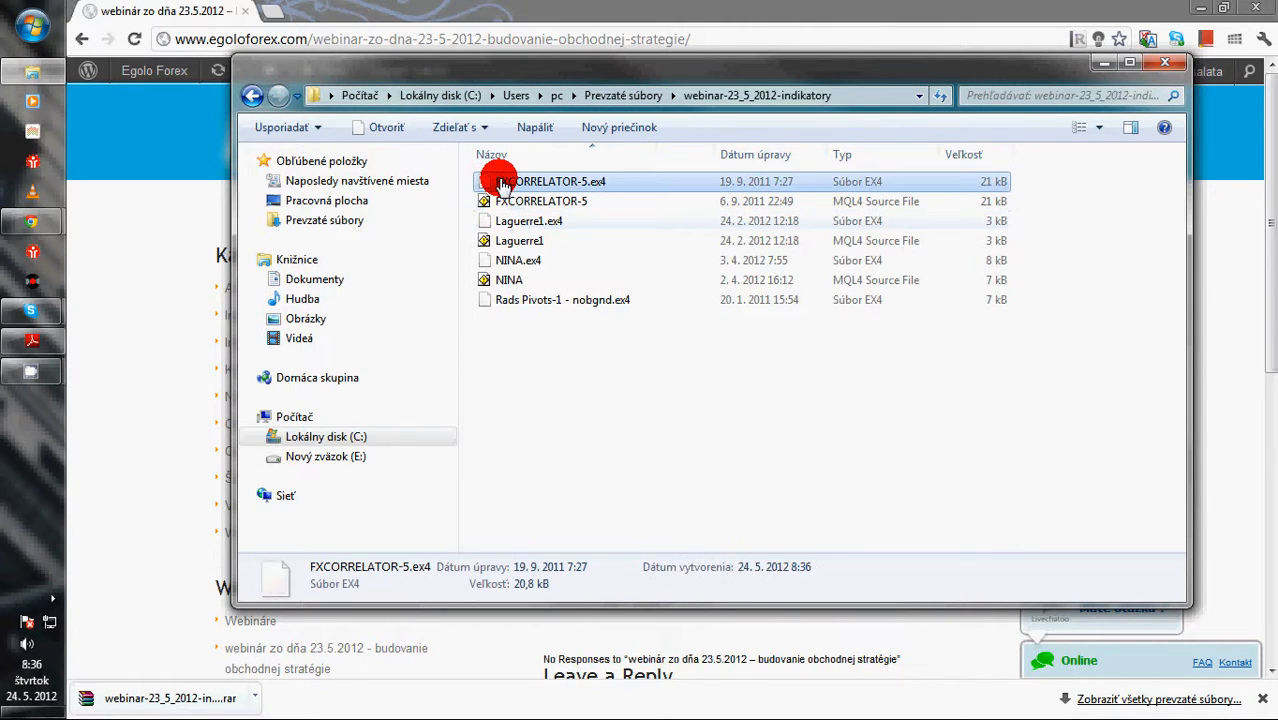
shift+click(505, 302)
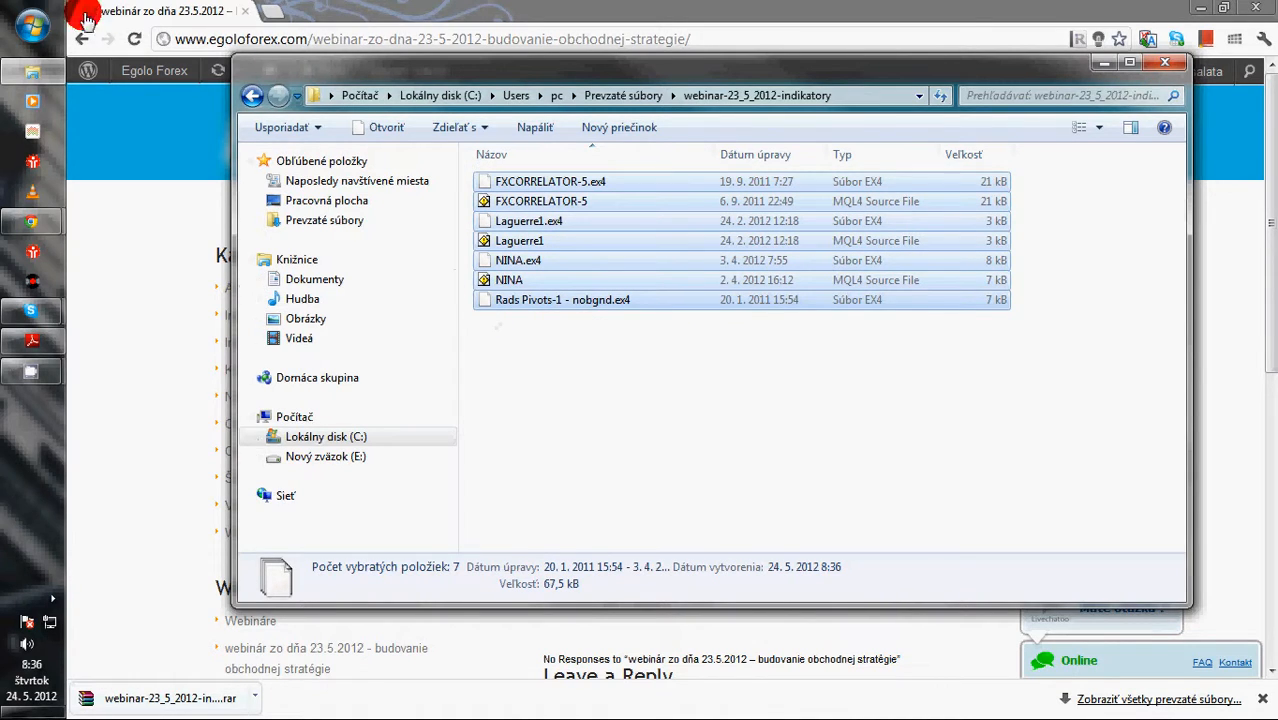
Open the folder C:\Program Files (x86)\InstaTrader-EGOLO\experts\indicators in a new Explorer window
click(32, 26)
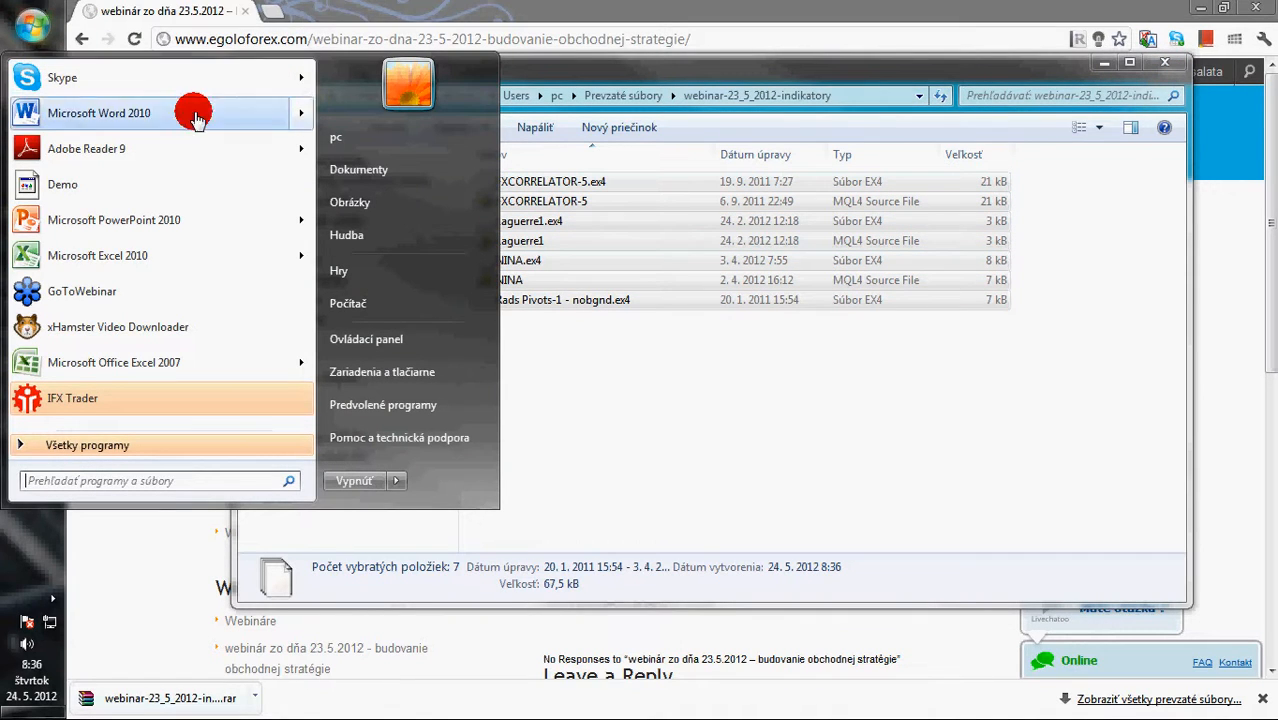
click(372, 302)
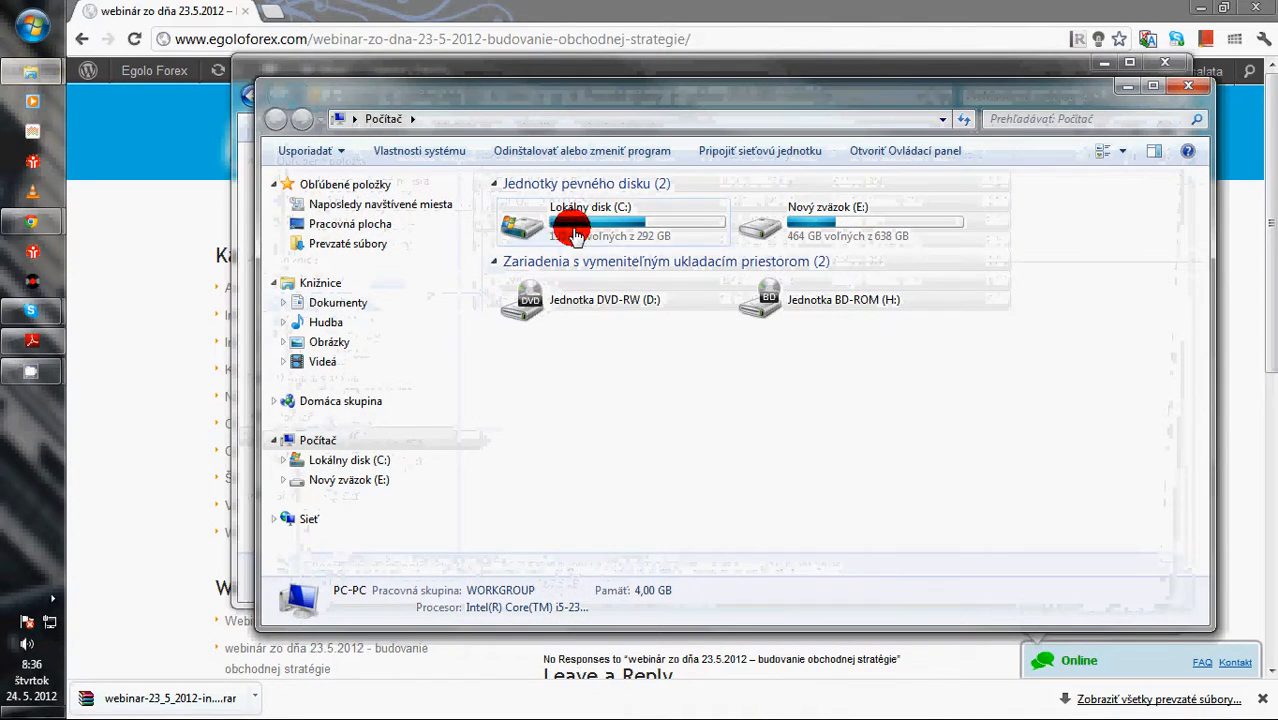
double_click(585, 232)
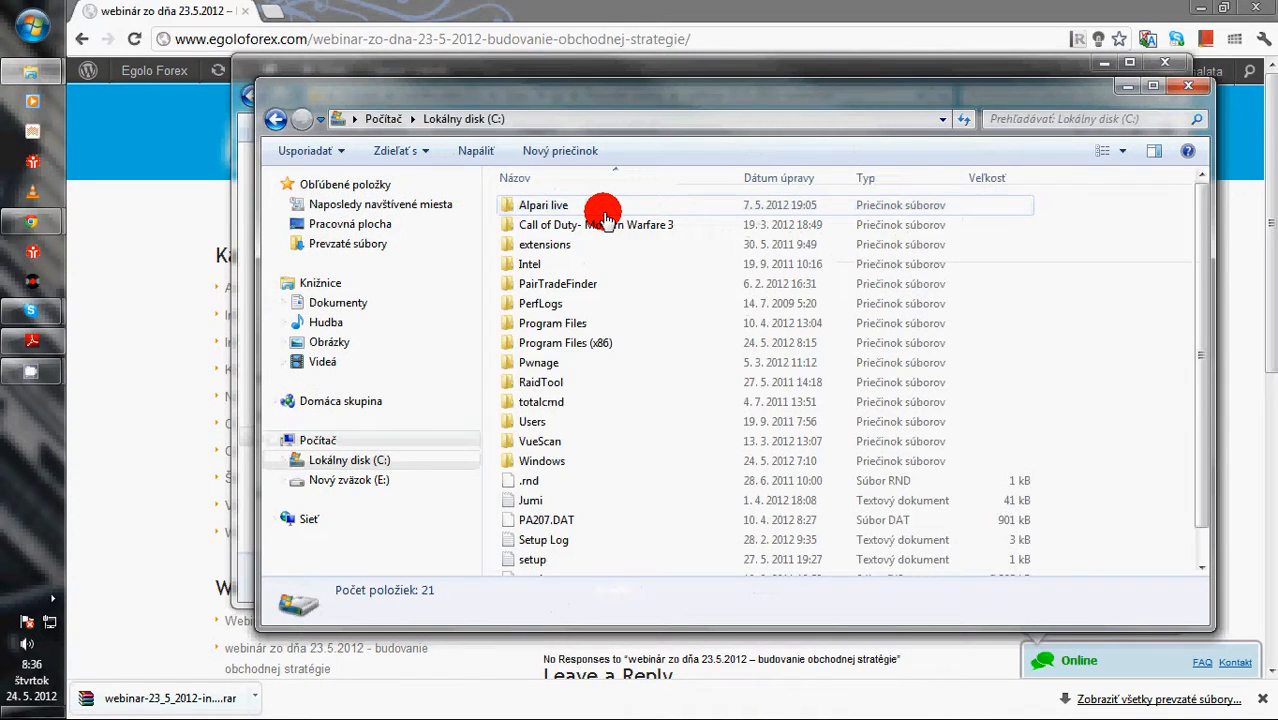
double_click(555, 343)
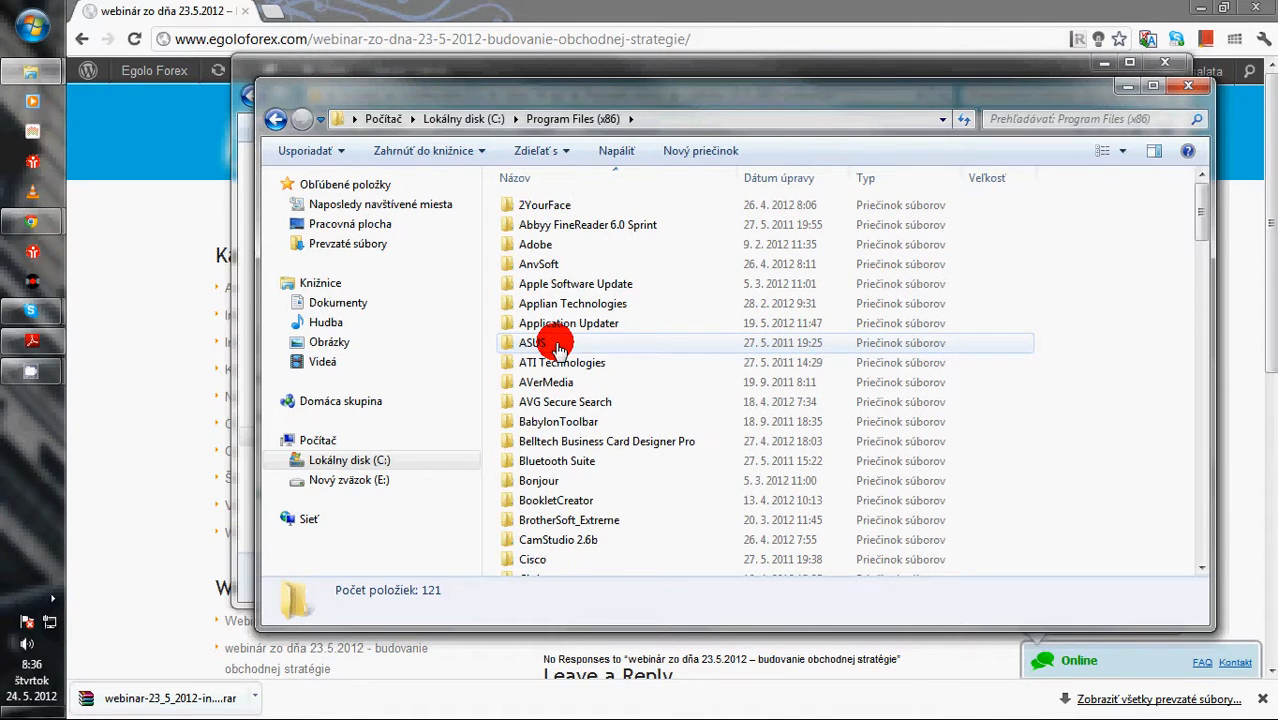
scroll(580, 390, down, 9)
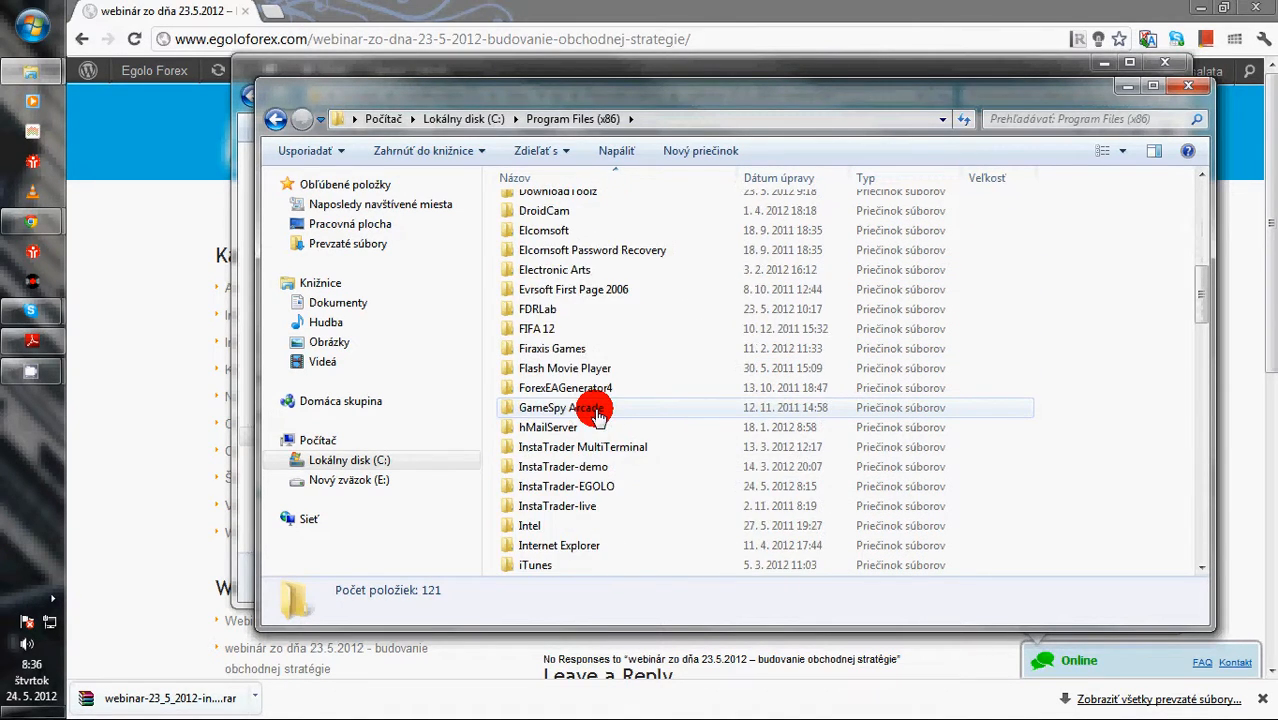
scroll(597, 412, down, 2)
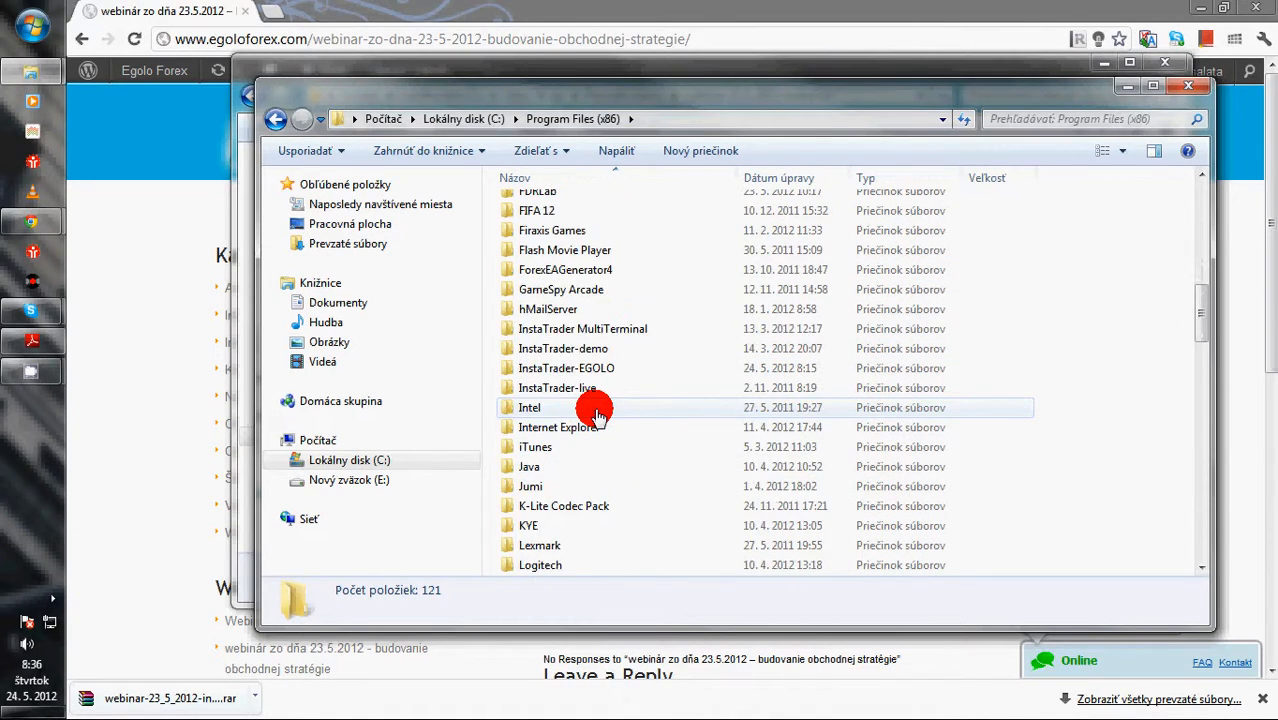
double_click(584, 372)
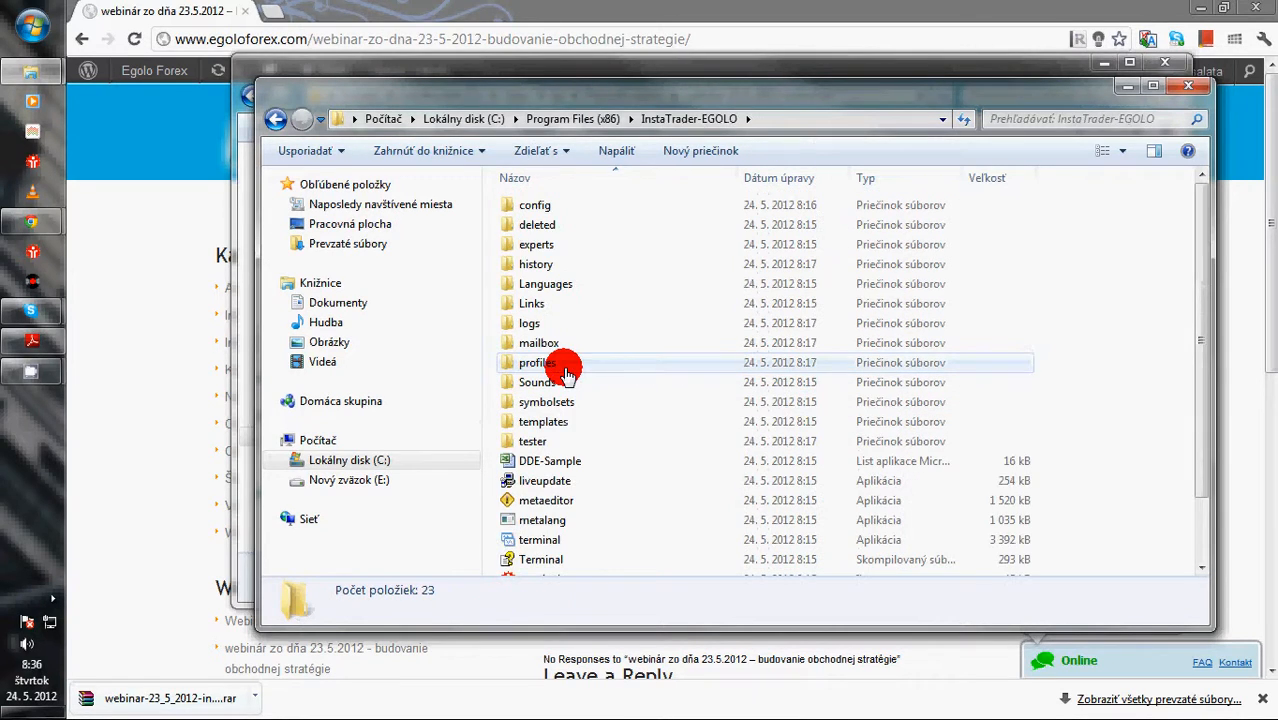
double_click(521, 248)
double_click(516, 246)
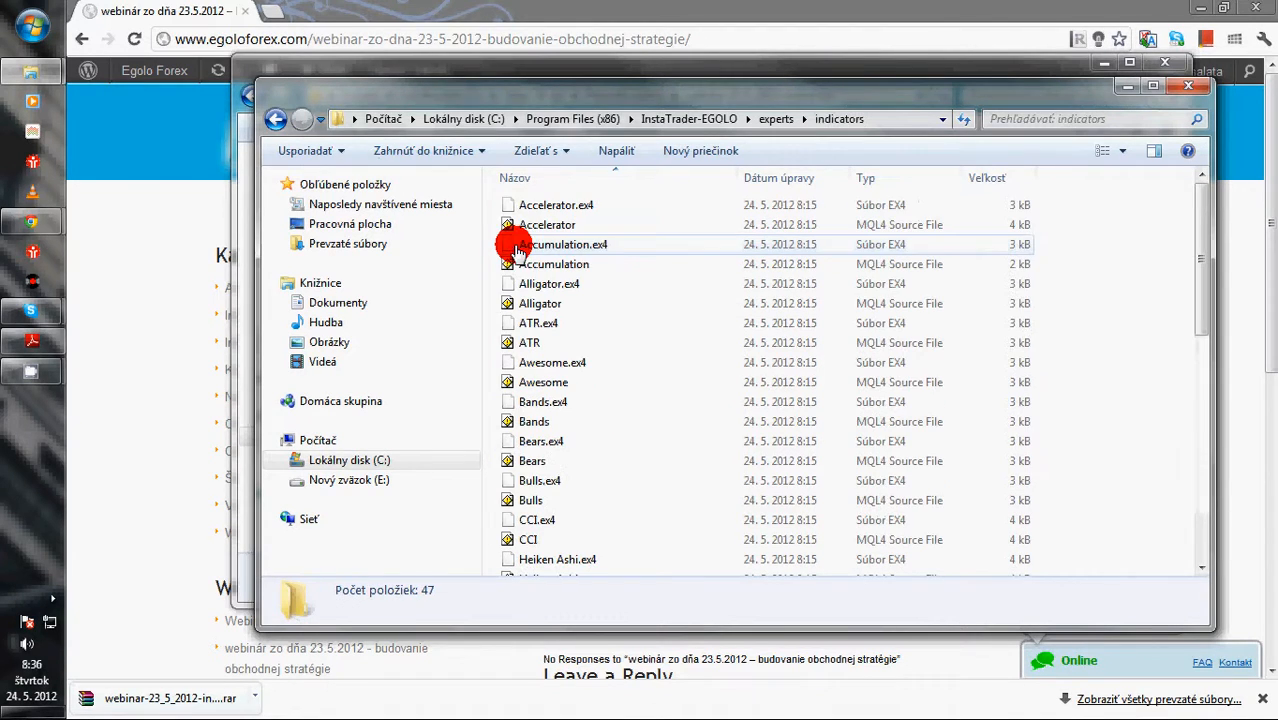
Paste the copied indicator files into the InstaTrader-EGOLO indicators folder and close its window
right_click(659, 310)
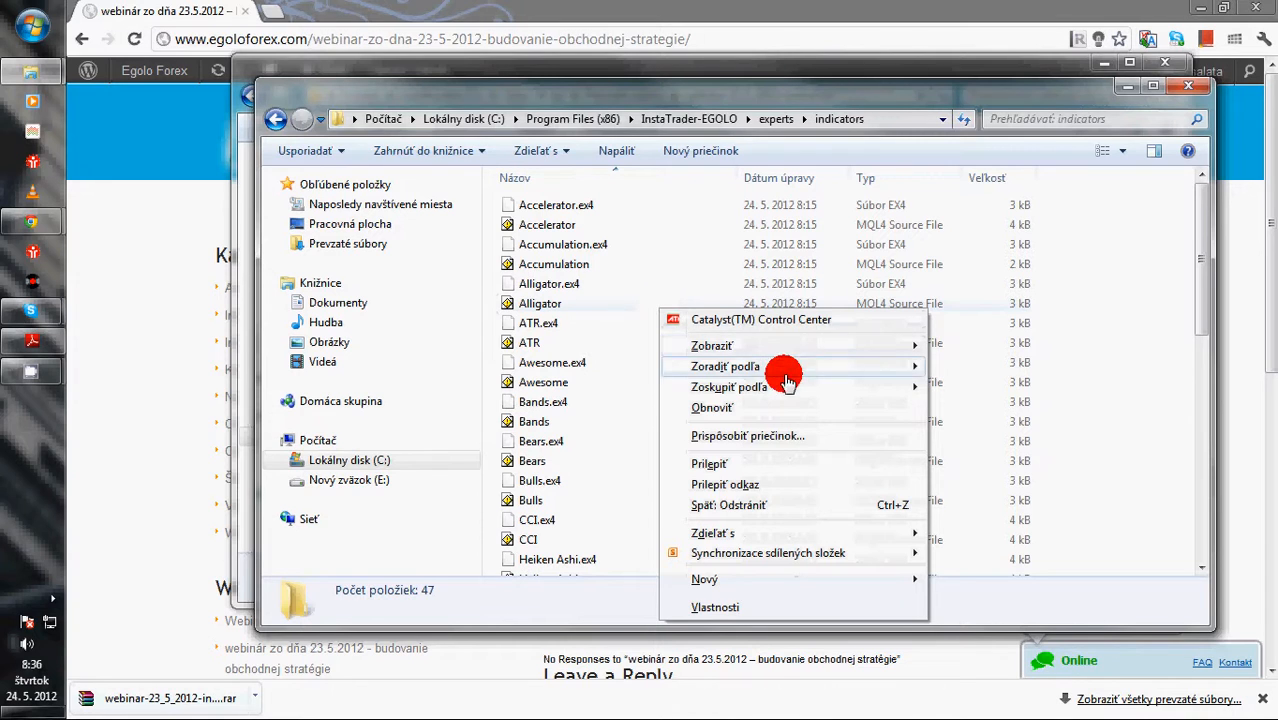
click(745, 463)
click(620, 430)
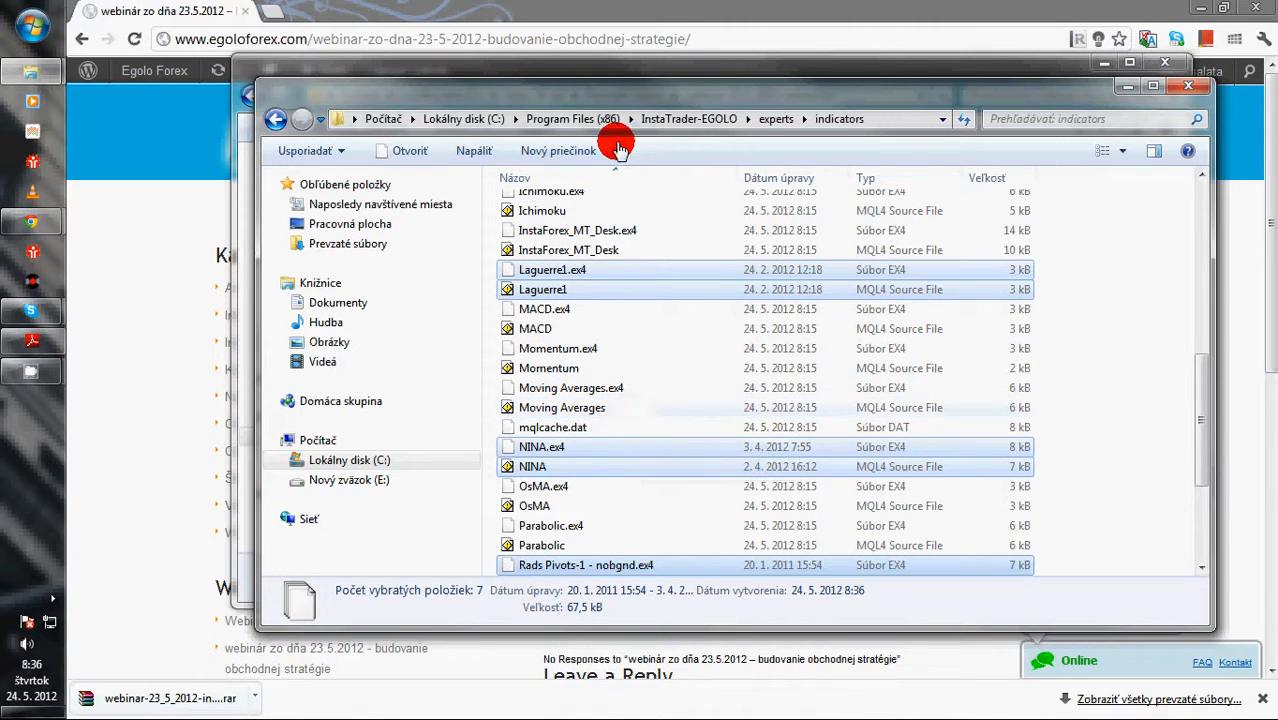
click(1199, 88)
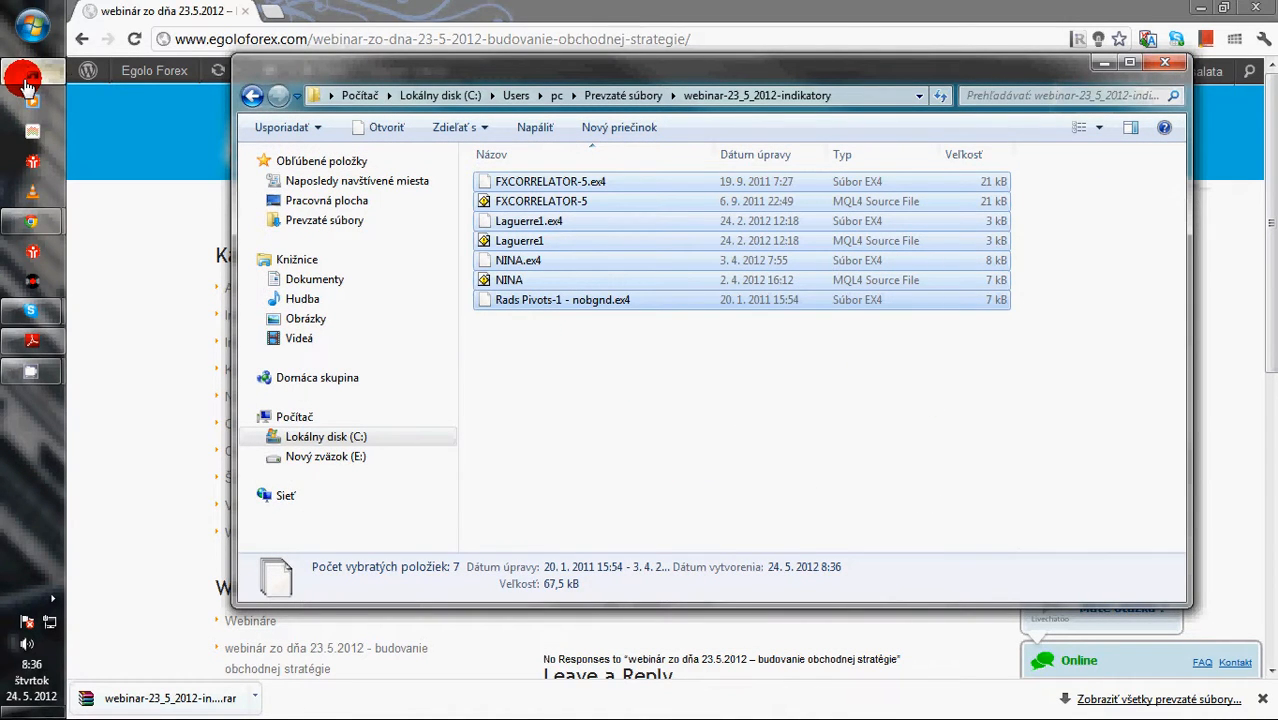
Launch InstaTrader from its desktop shortcut and maximize the platform window
click(34, 30)
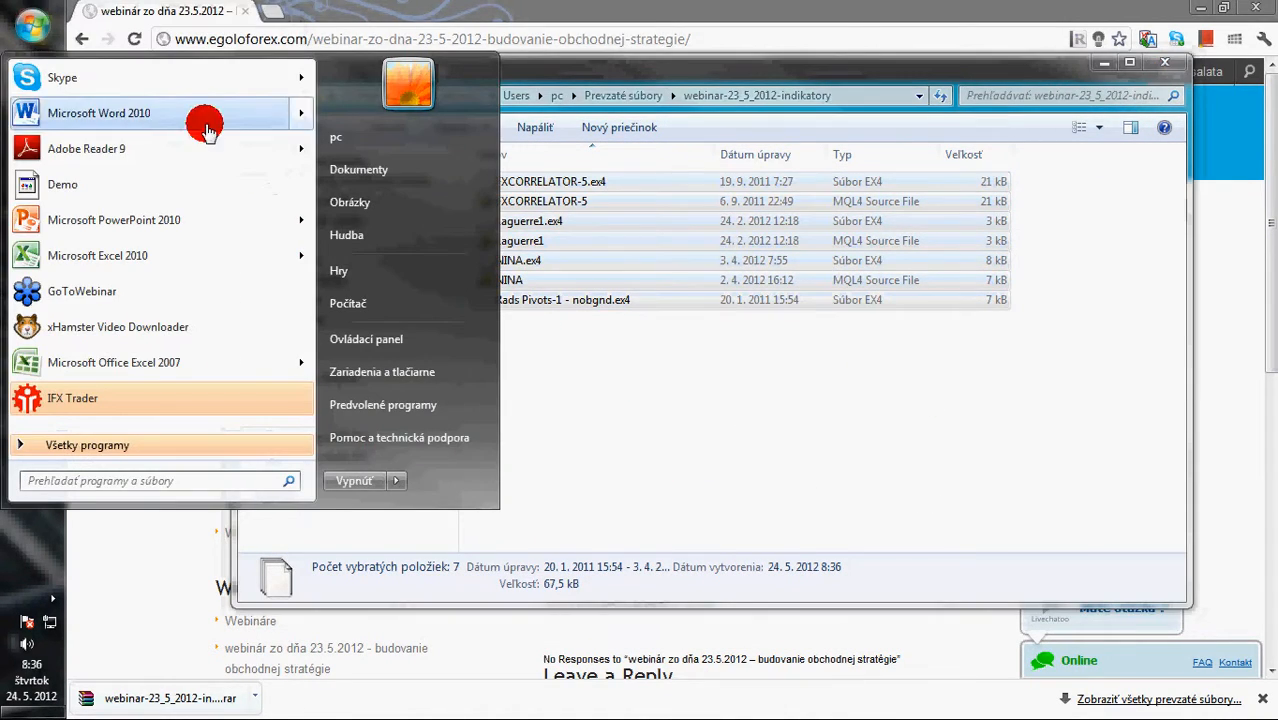
click(595, 385)
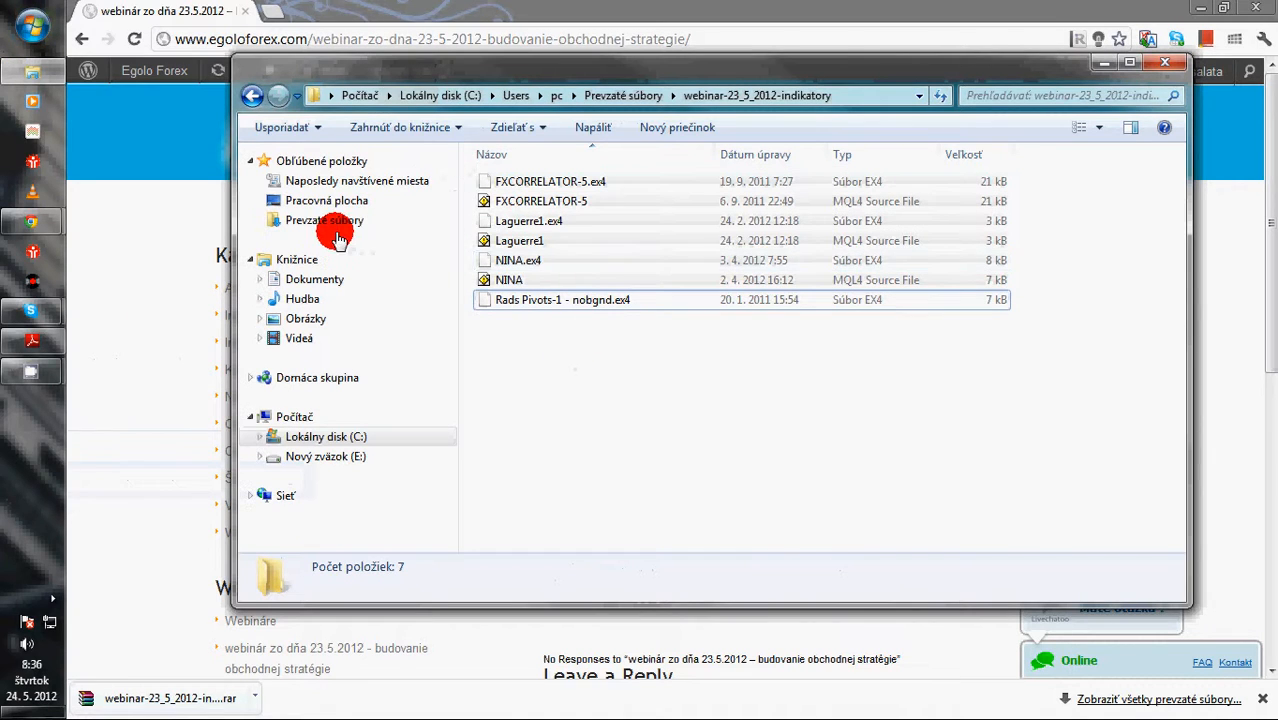
click(326, 200)
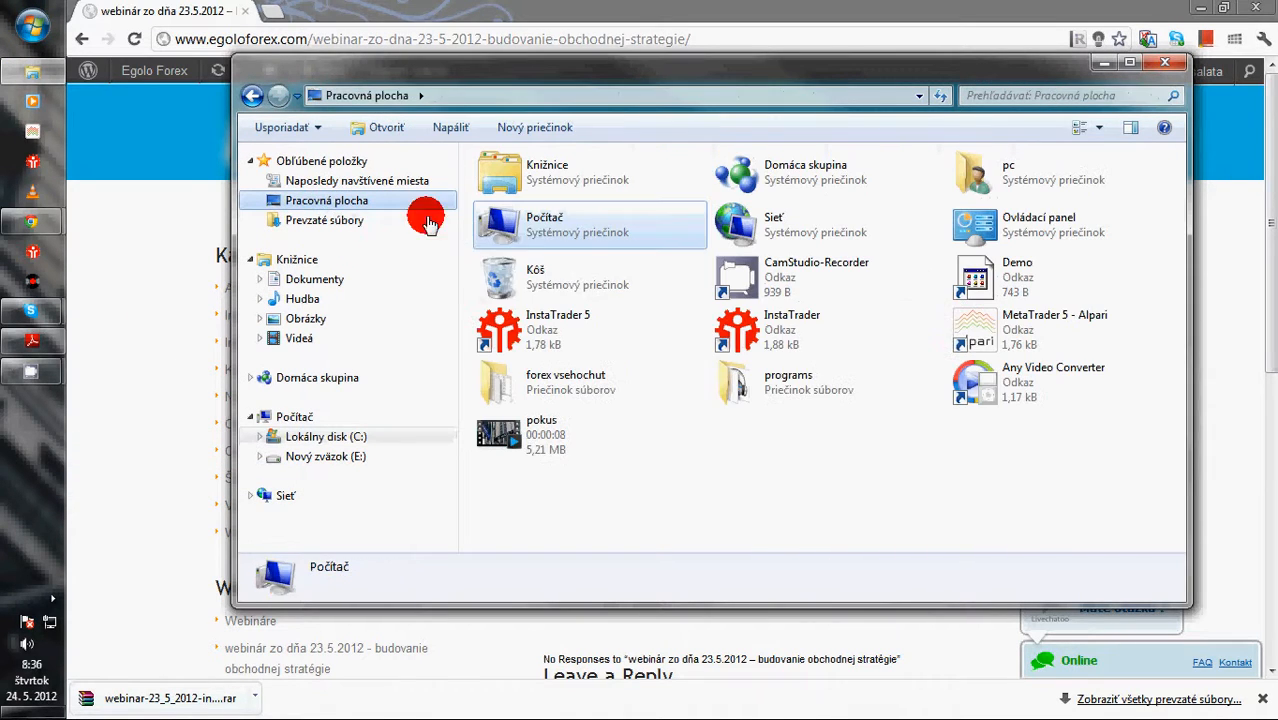
click(748, 336)
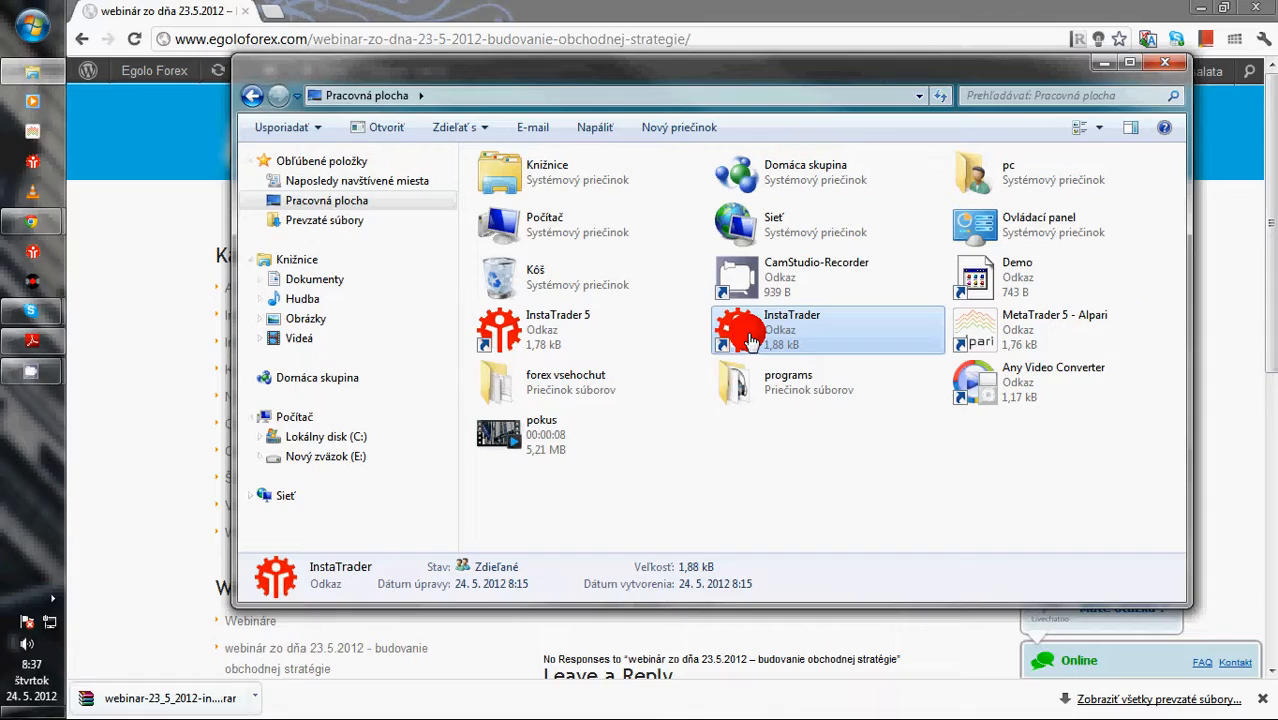
double_click(748, 336)
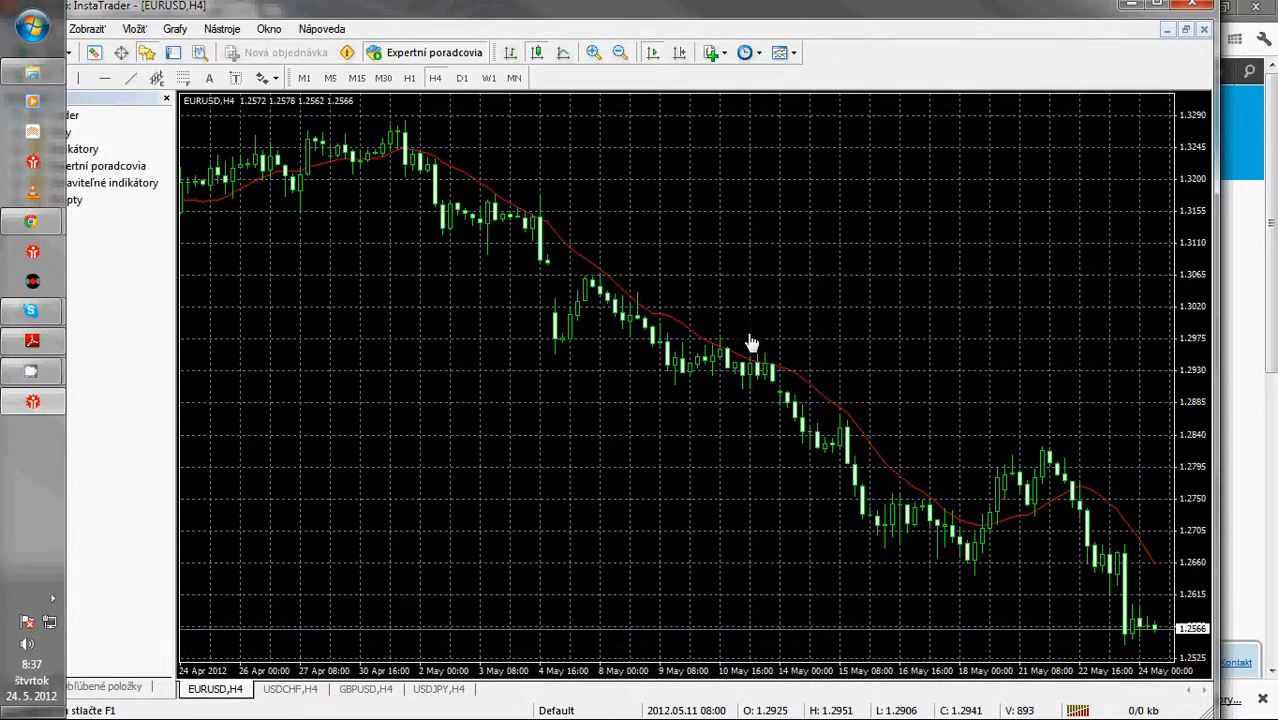
click(1161, 6)
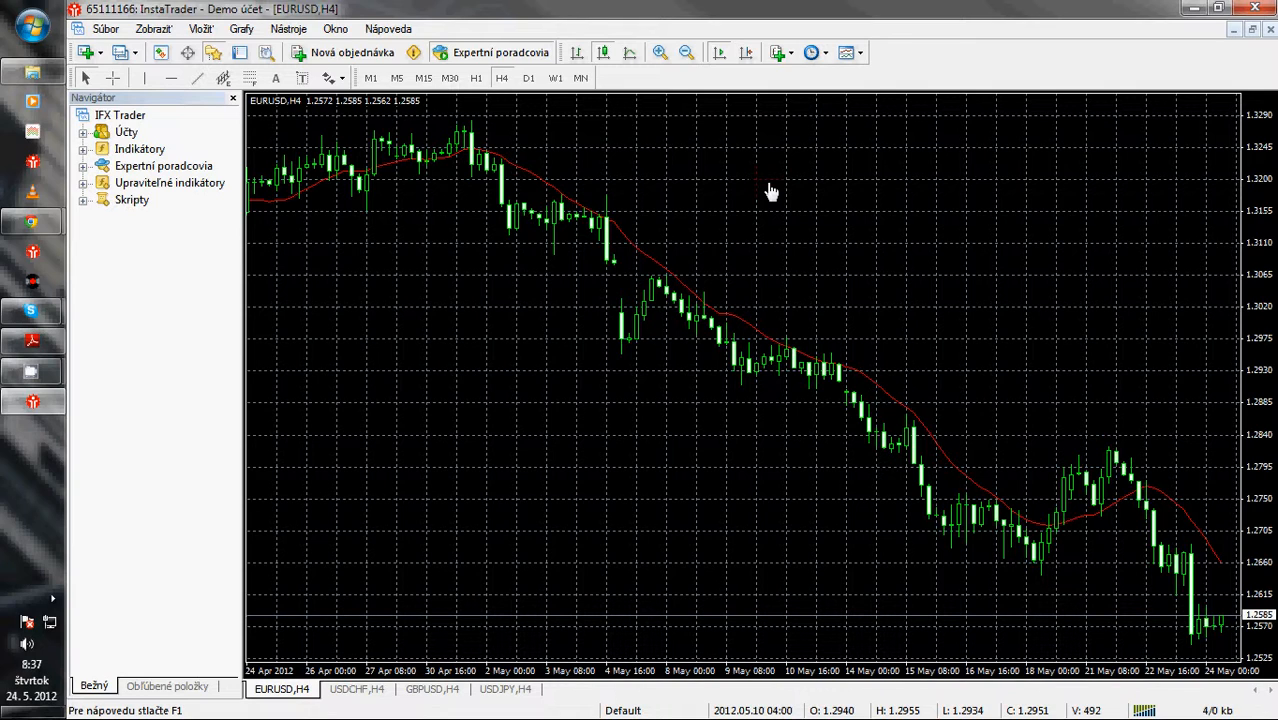
Set the EURUSD chart to the M5 timeframe with the grid hidden and chart shift enabled
right_click(706, 167)
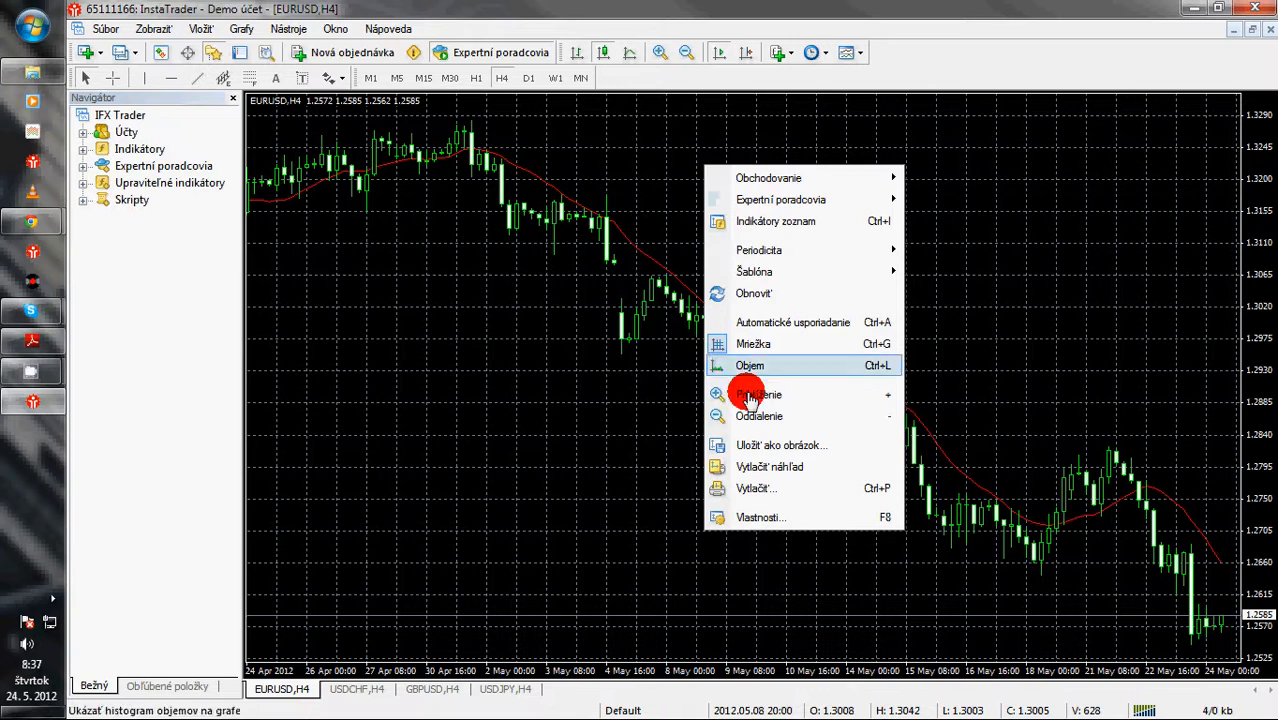
click(750, 344)
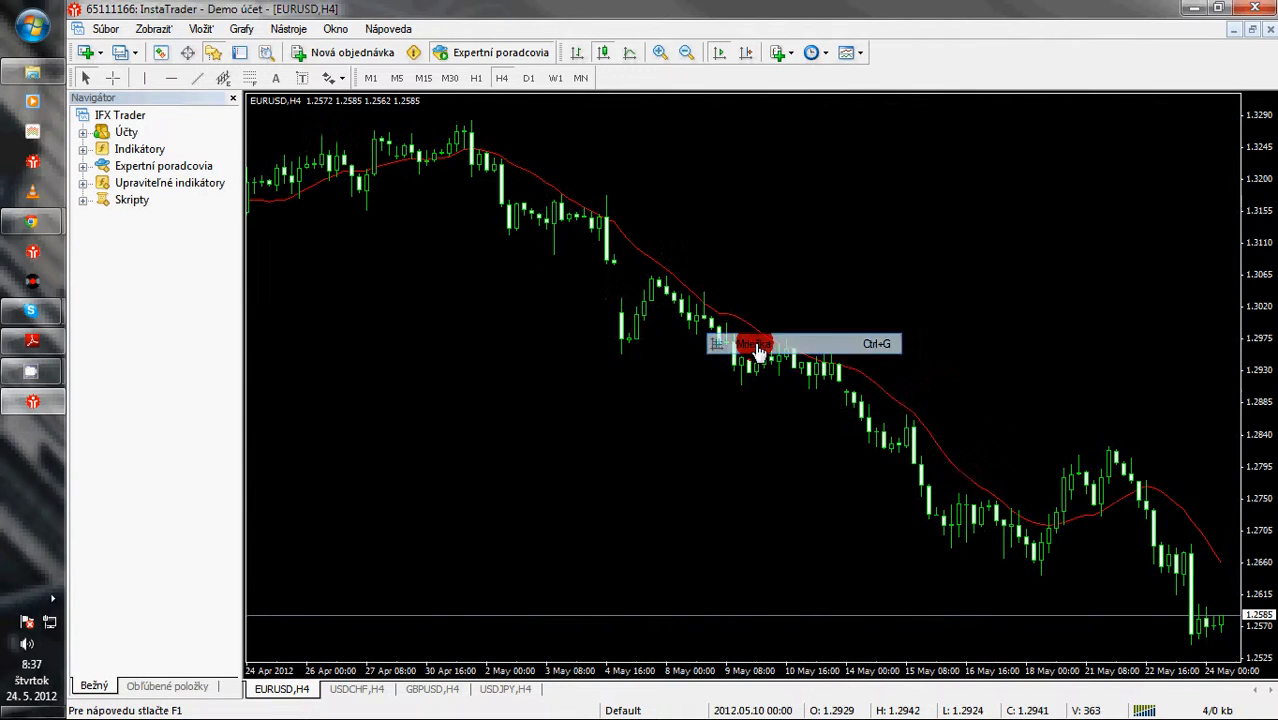
click(397, 78)
click(746, 53)
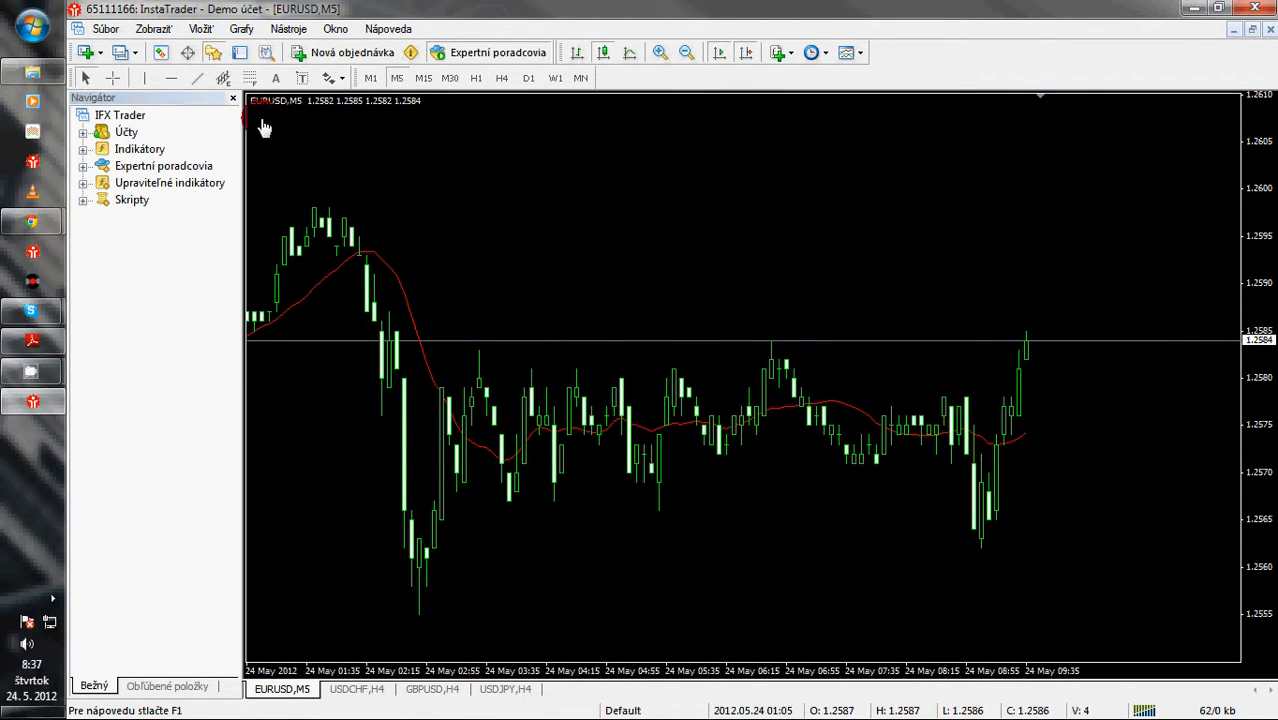
Close the Navigator and toggle it on and off a few times, leaving it shown
click(233, 98)
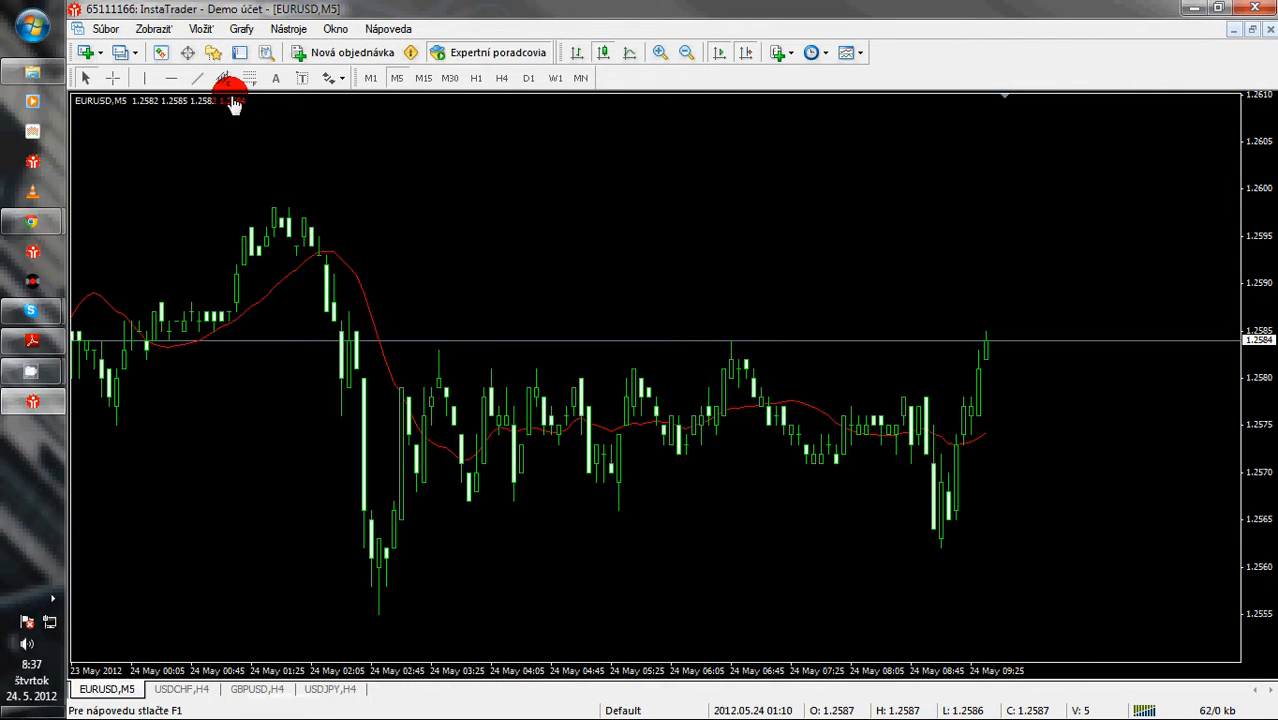
click(214, 55)
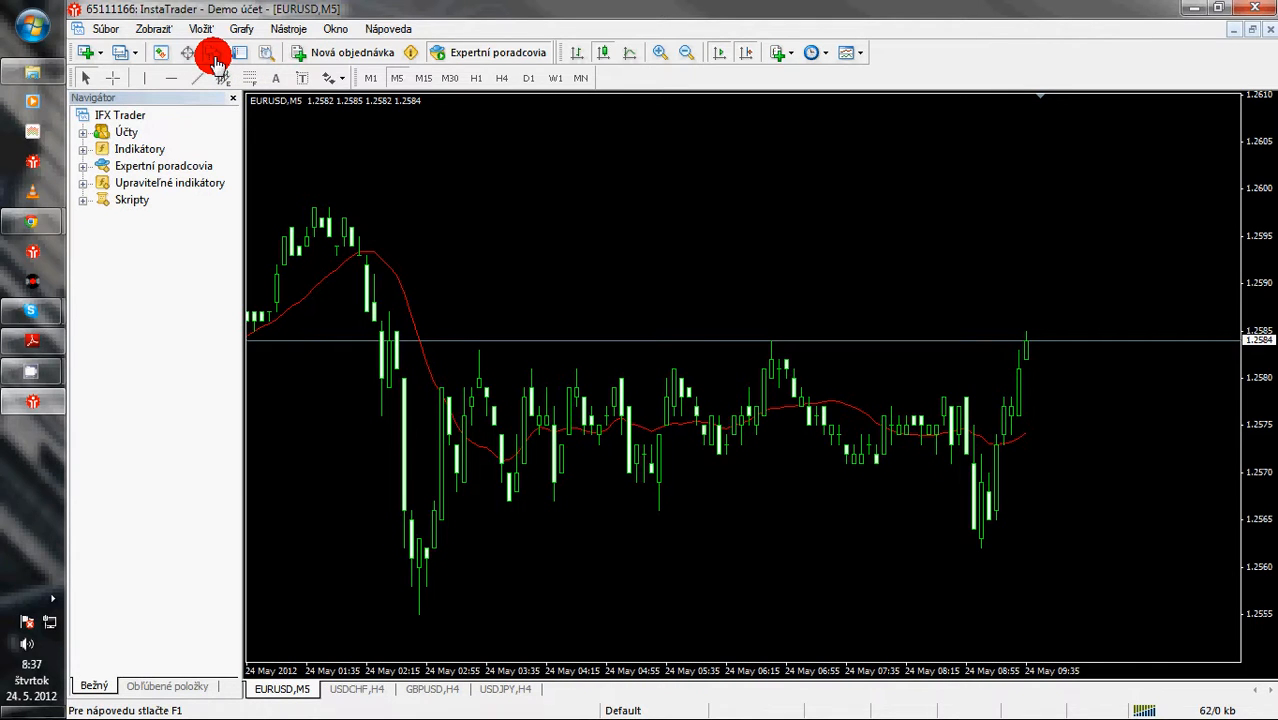
click(217, 61)
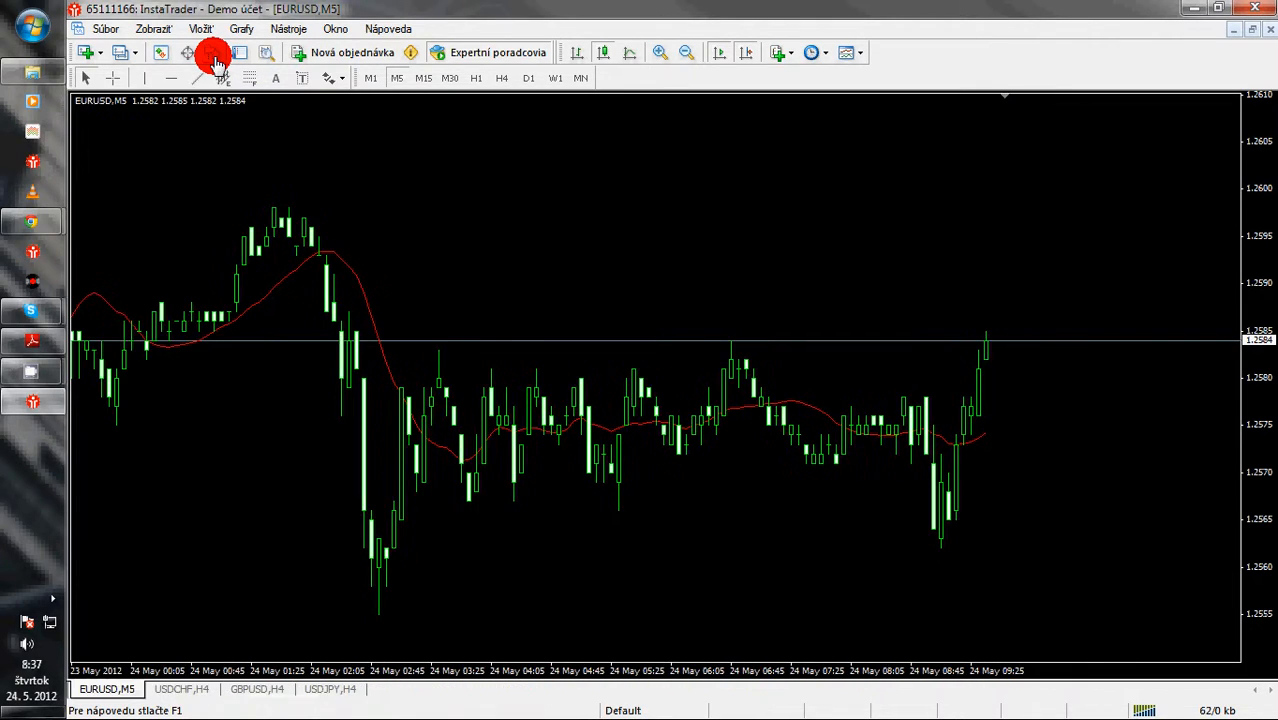
click(217, 61)
click(217, 61)
click(217, 61)
Expand the custom indicators in the Navigator and apply Rads Pivots-1 - nobgnd to the EURUSD M5 chart
click(110, 150)
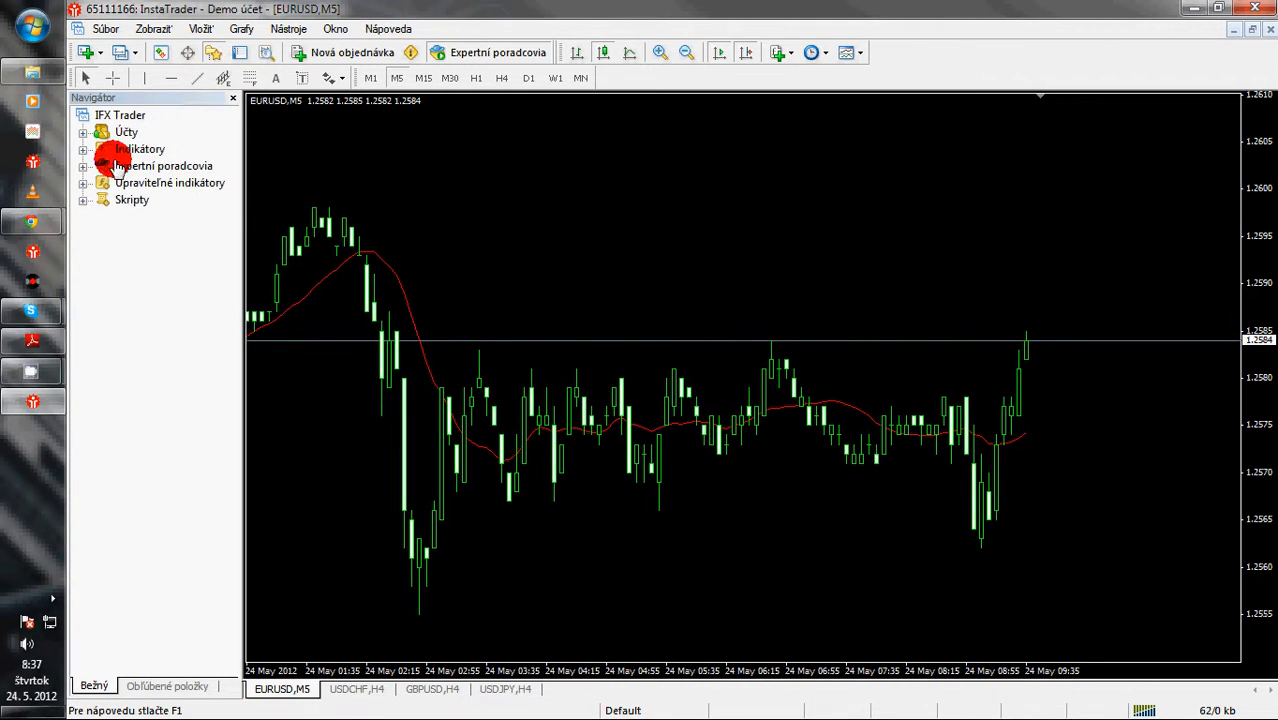
click(83, 183)
drag(227, 270, 234, 358)
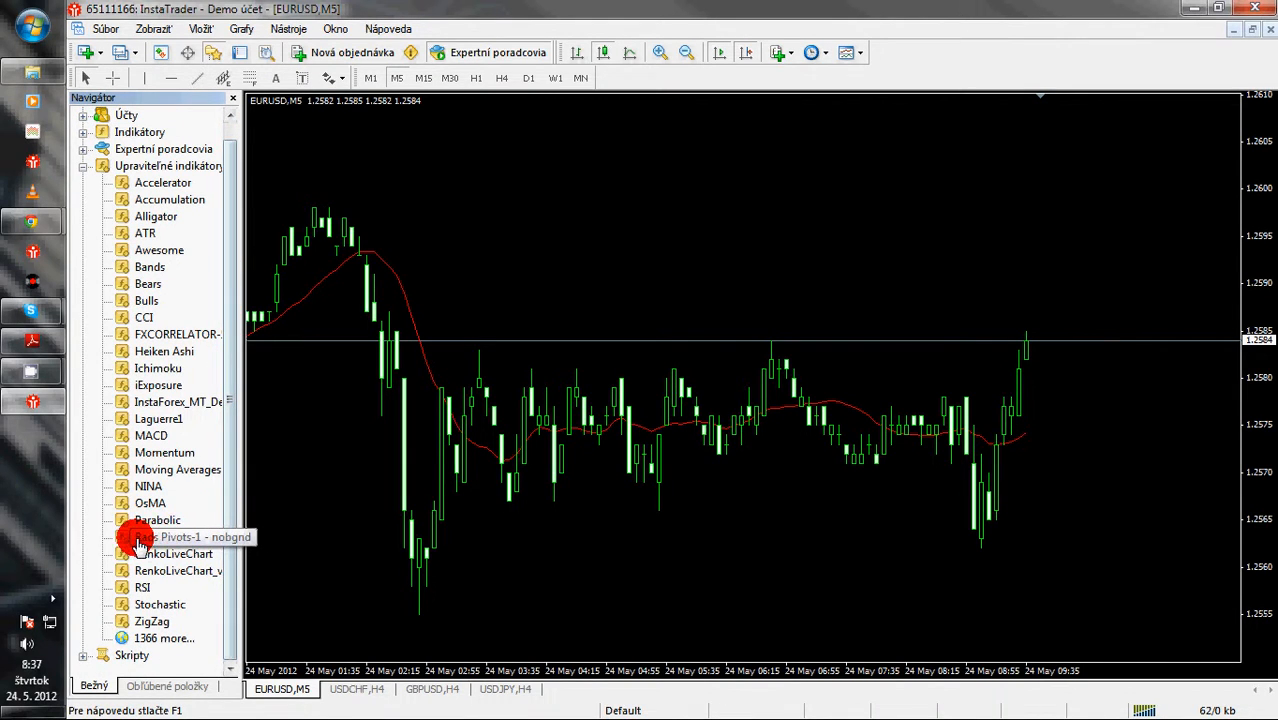
drag(139, 540, 588, 253)
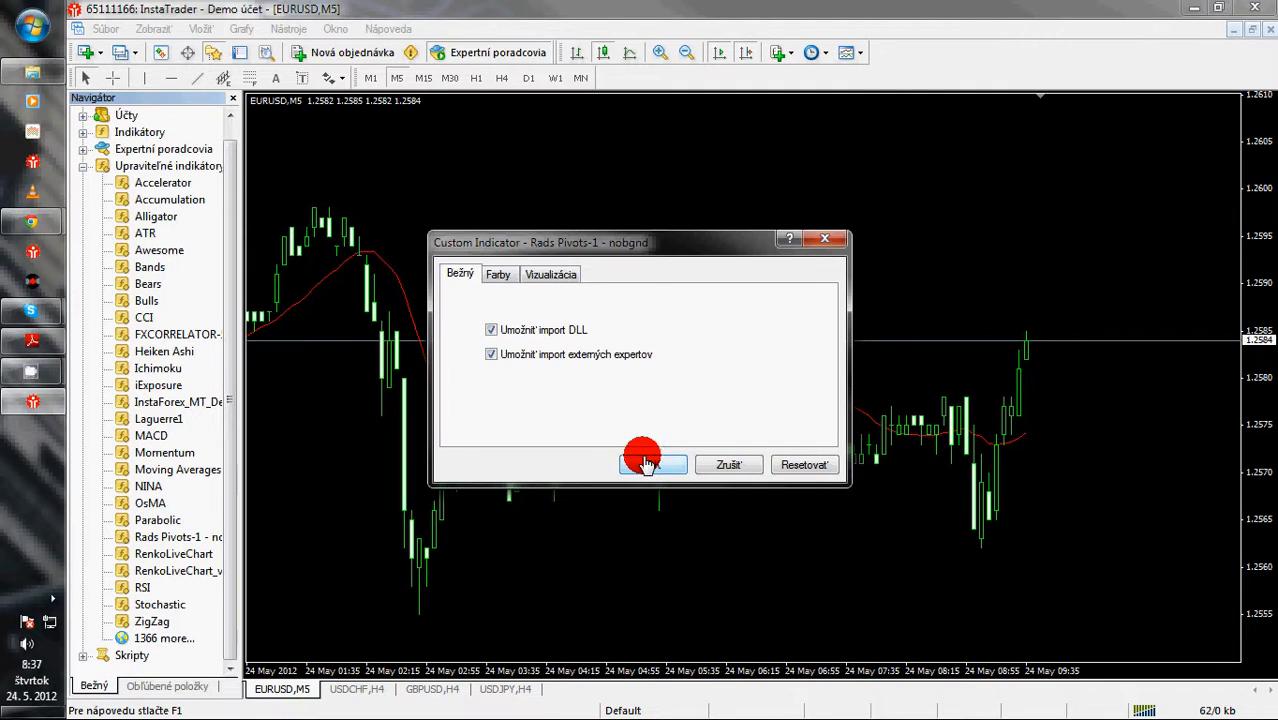
Review the general, colour and visualization settings of Rads Pivots-1 - nobgnd, add it to the chart with DLL imports allowed, and inspect its pivot levels
click(497, 274)
click(548, 274)
click(497, 276)
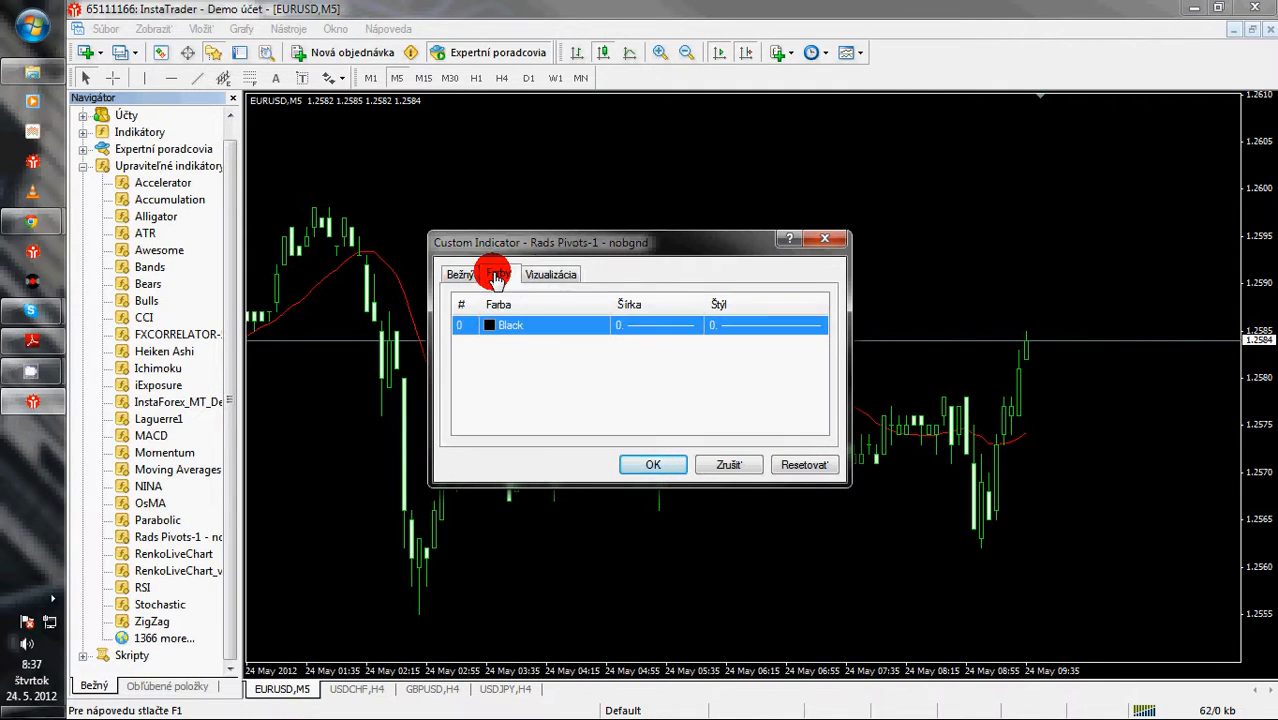
click(462, 274)
click(497, 274)
click(549, 274)
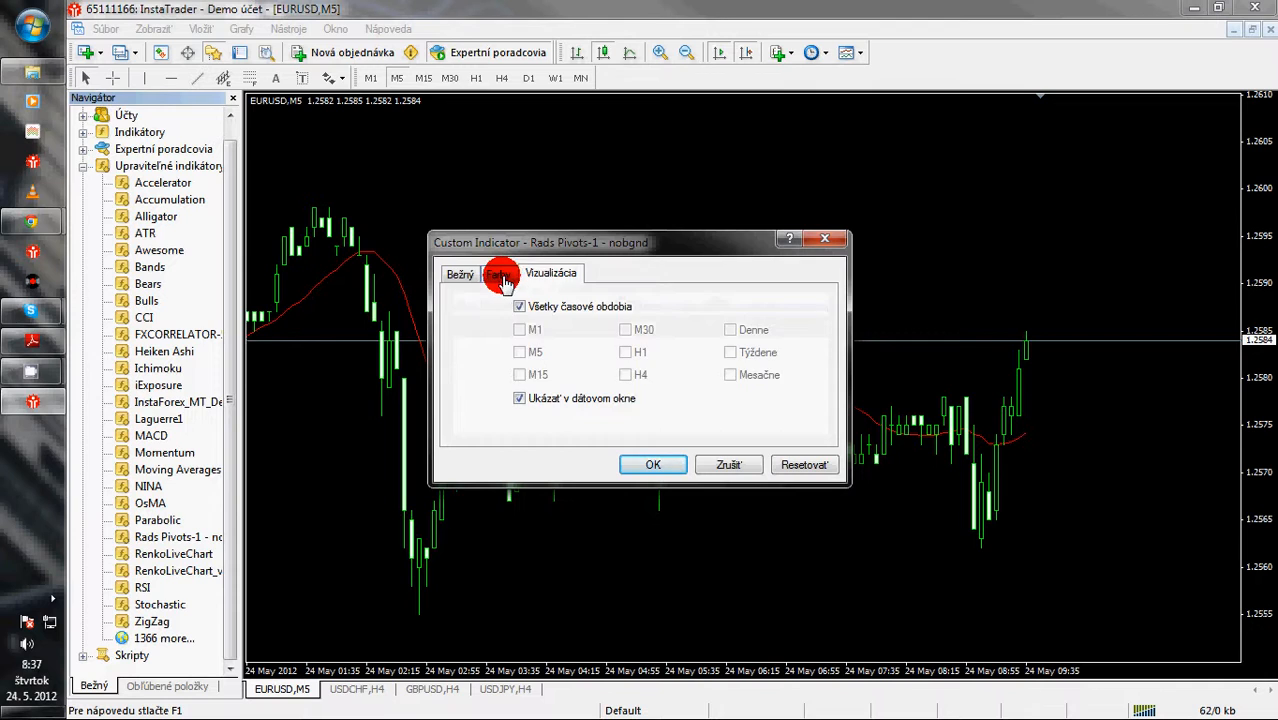
click(462, 274)
click(648, 465)
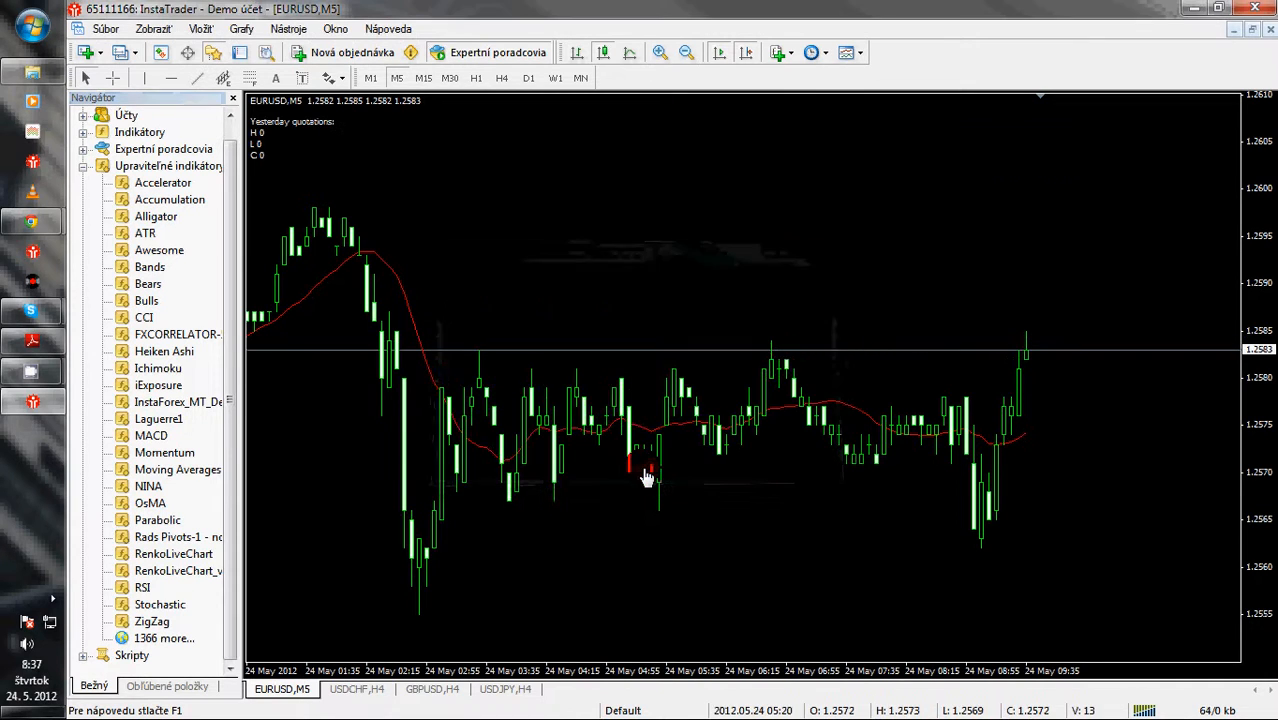
click(686, 52)
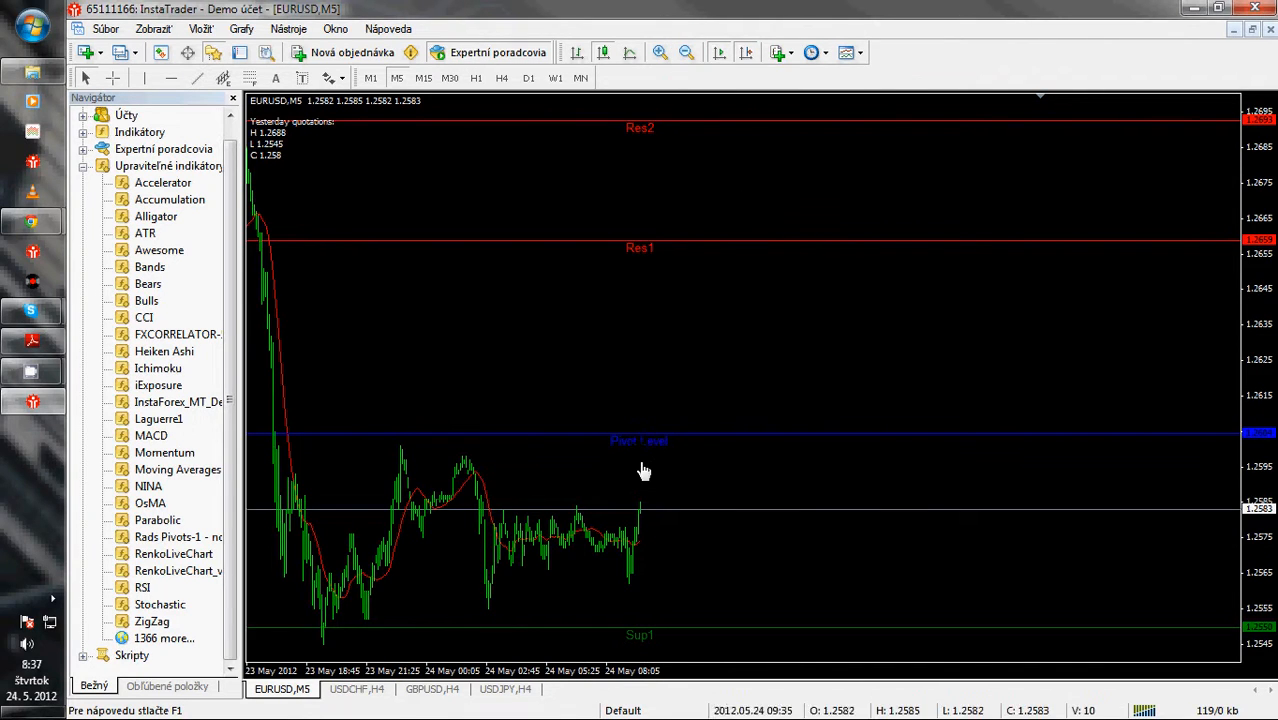
mouse_move(676, 454)
mouse_down()
mouse_move(891, 450)
mouse_move(357, 417)
mouse_up()
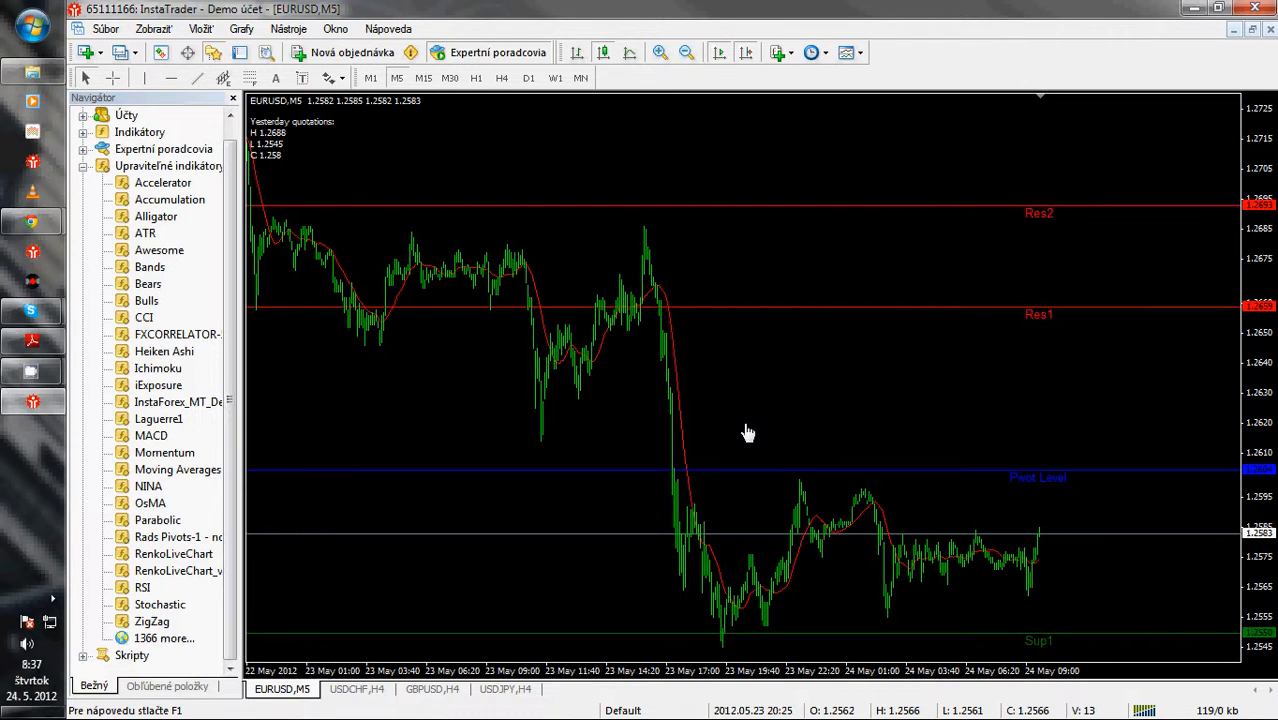
Start adding a Commodity Channel Index indicator with period 72, applied to Typical Price (HLC/3), with a red line
click(780, 54)
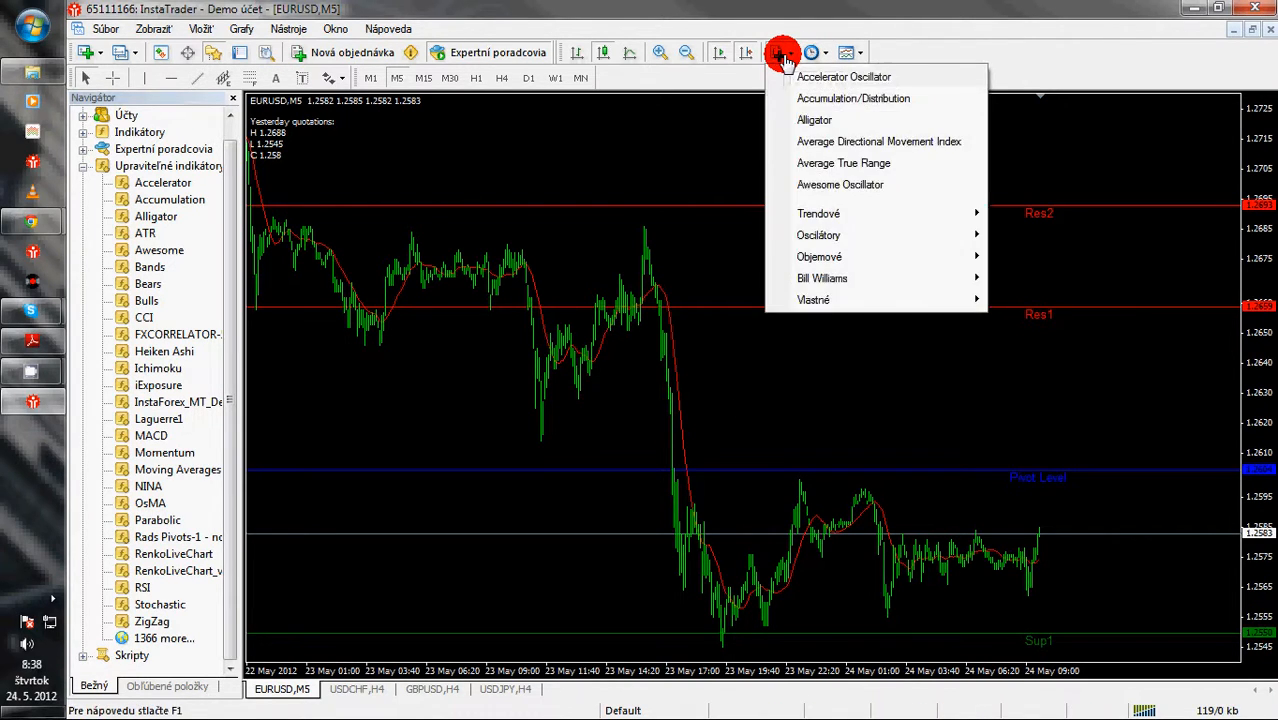
mouse_move(855, 244)
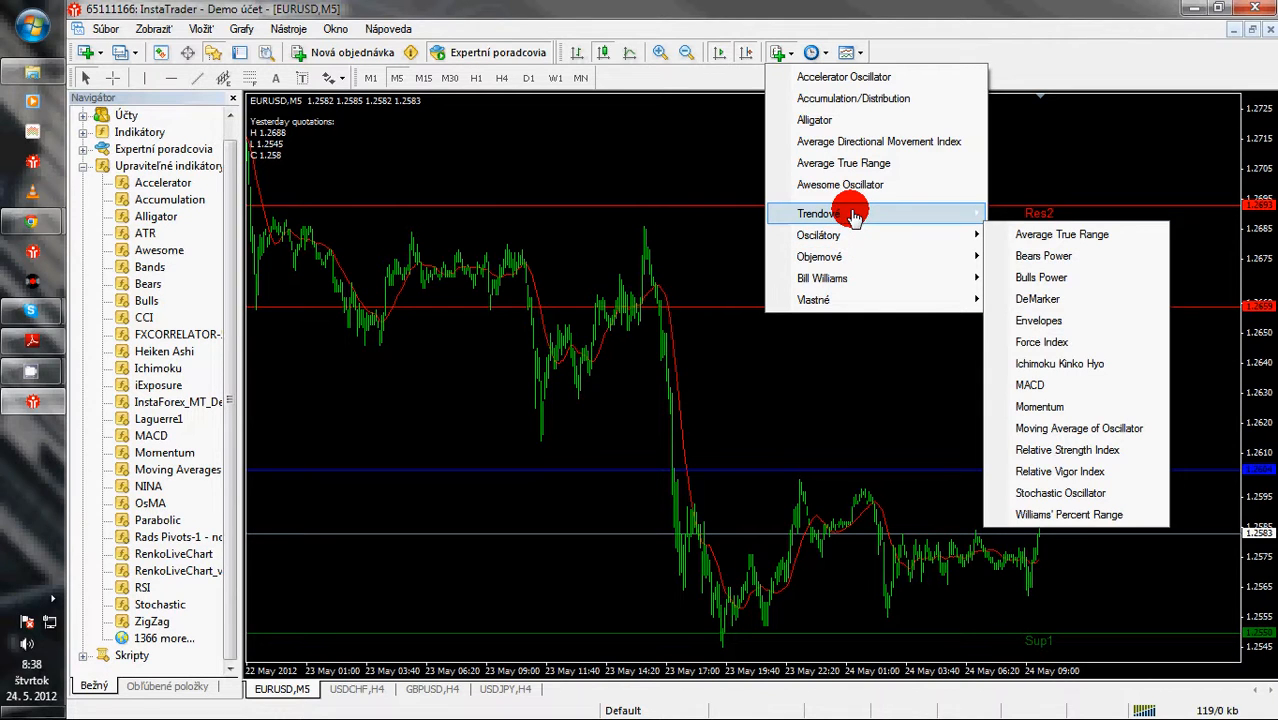
mouse_move(850, 212)
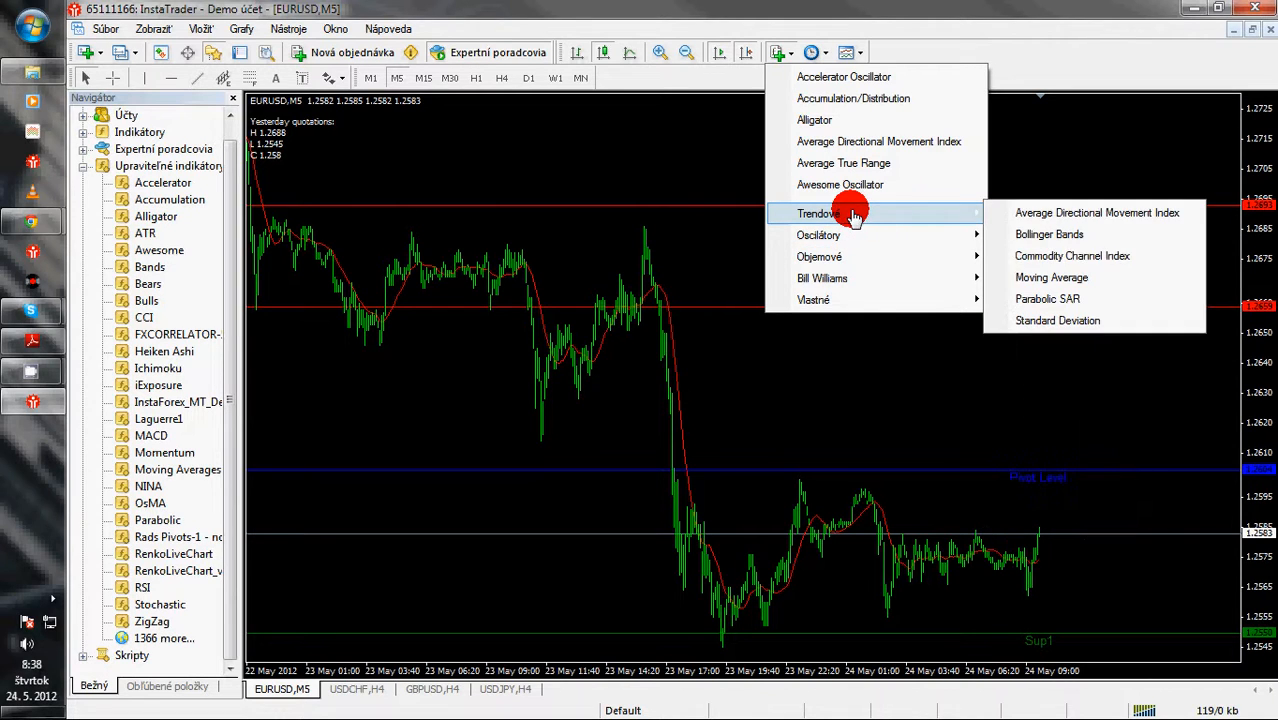
click(1058, 257)
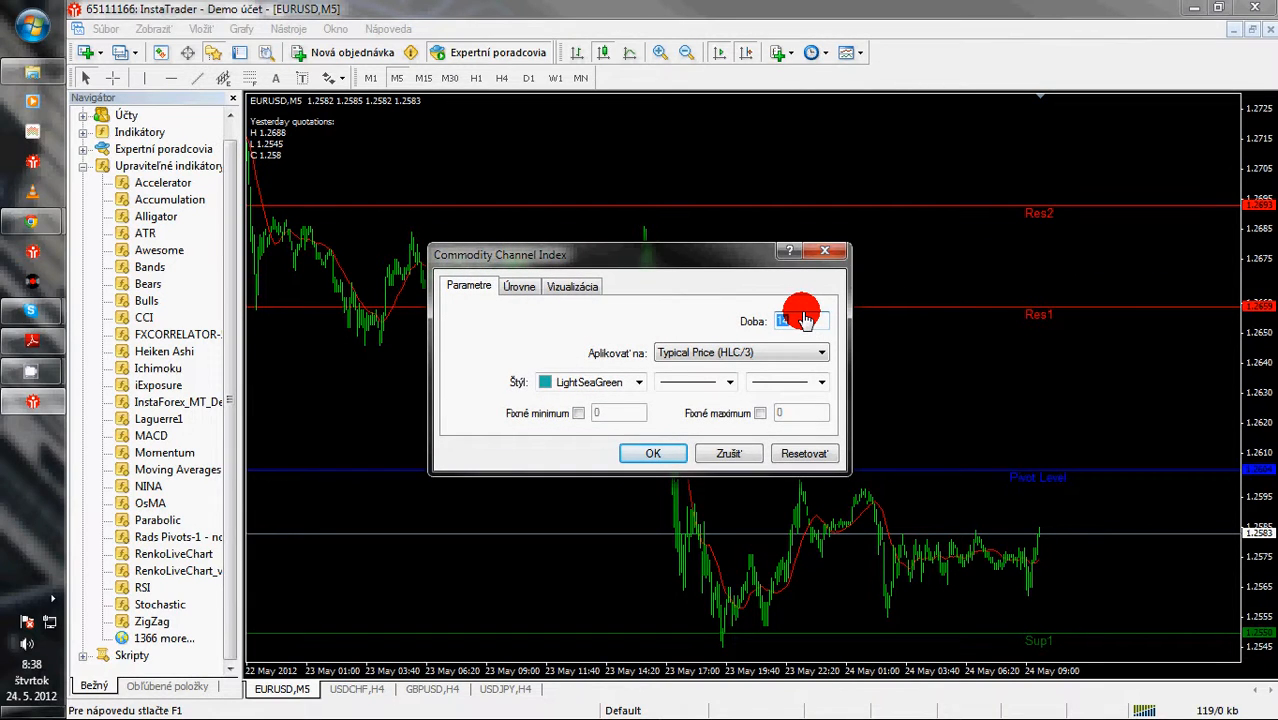
click(713, 352)
click(708, 430)
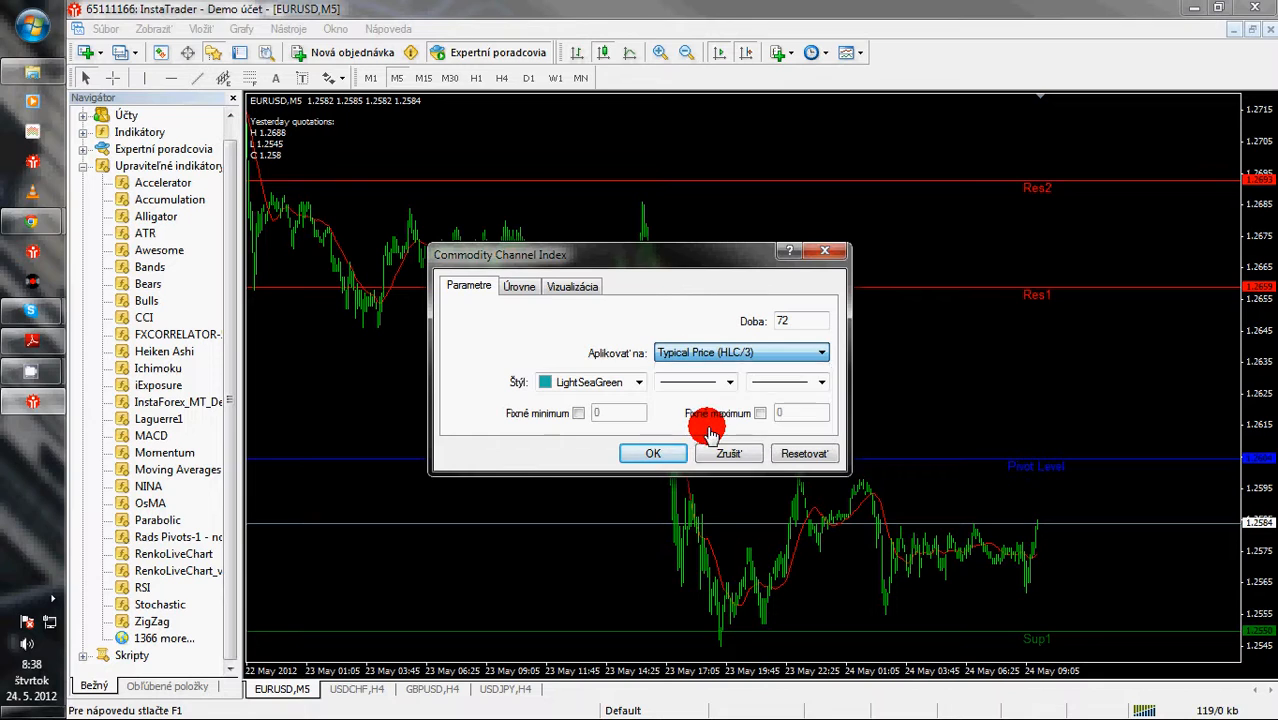
click(639, 382)
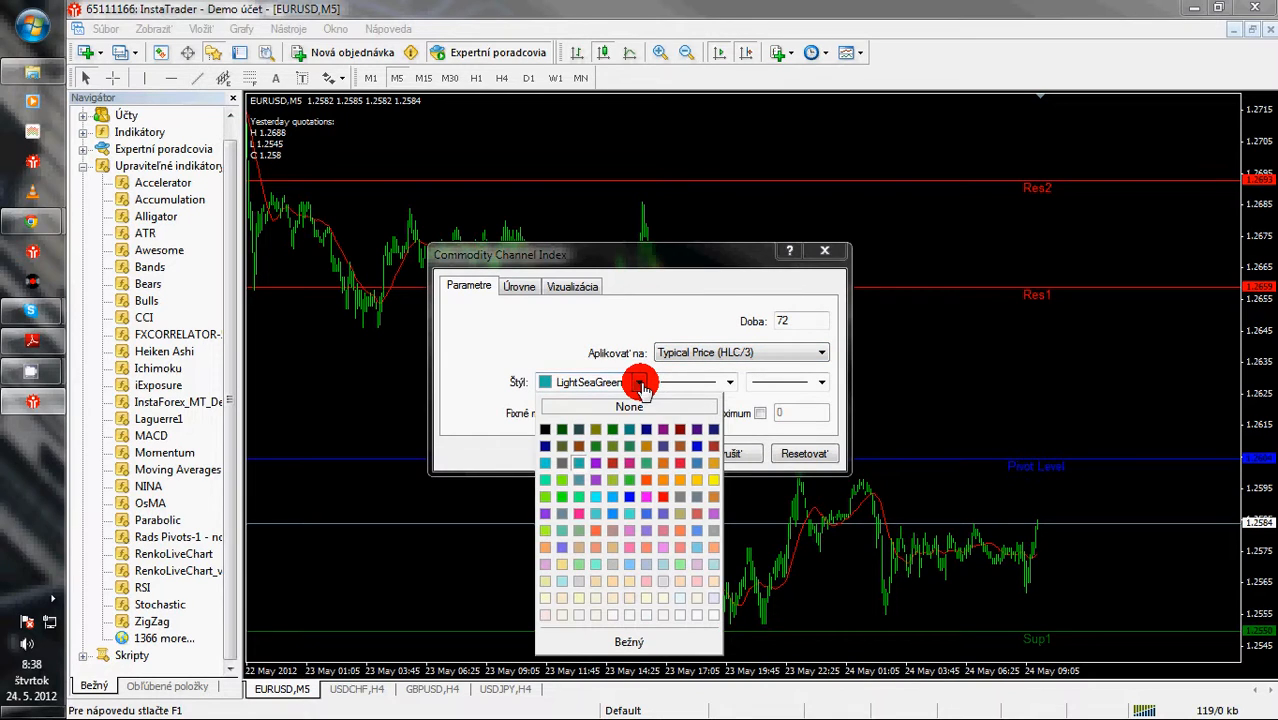
click(663, 496)
Replace the Commodity Channel Index levels -100 and 100 with a single level at 0 and add the indicator to the chart
click(529, 300)
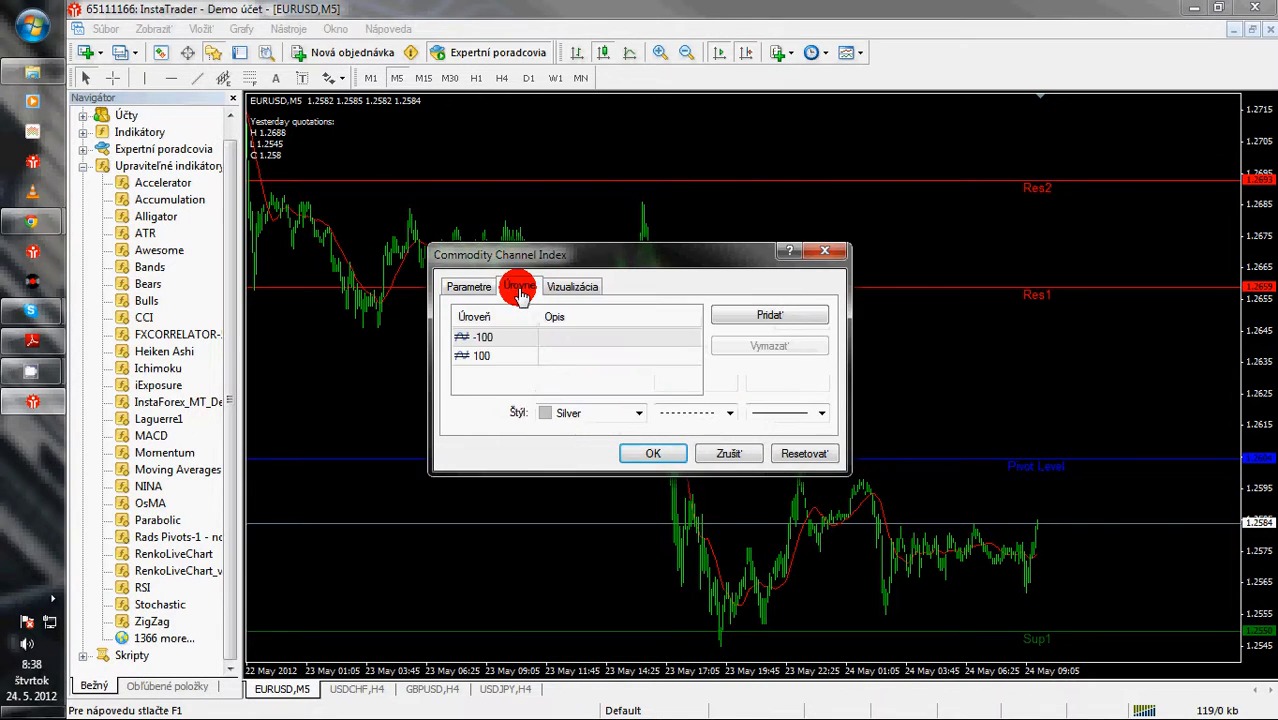
click(509, 341)
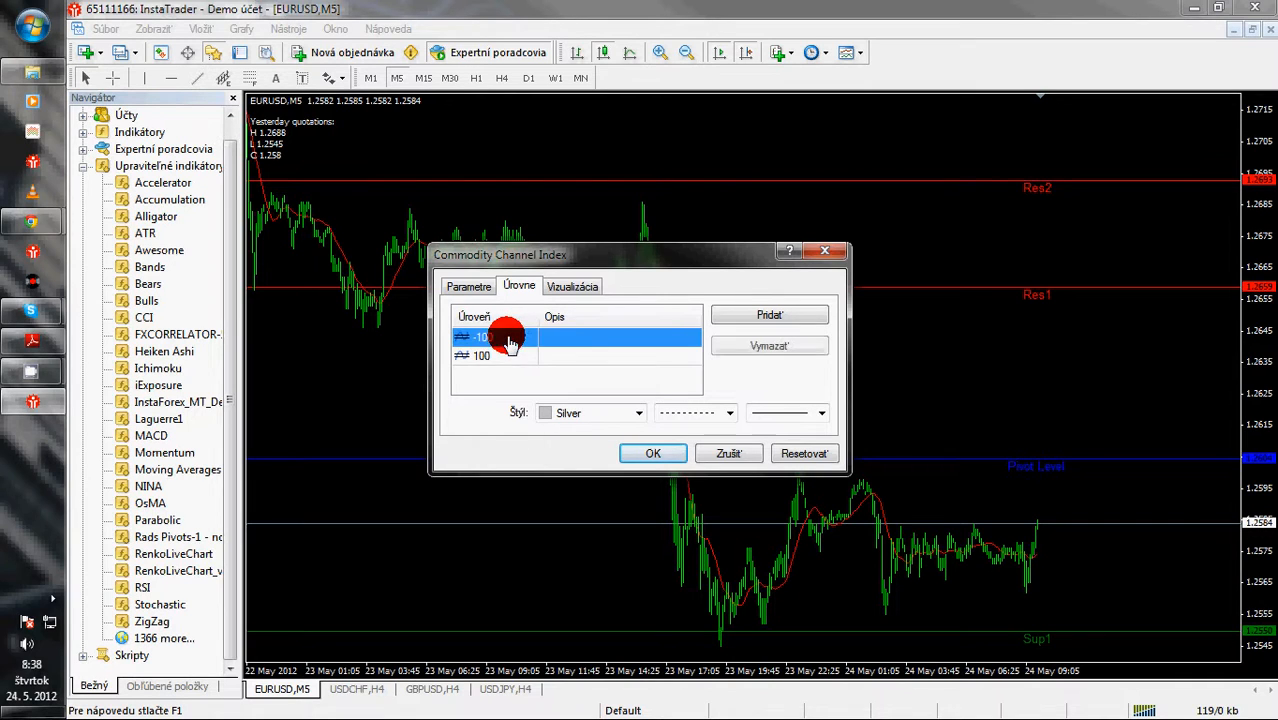
click(745, 343)
click(748, 343)
click(762, 316)
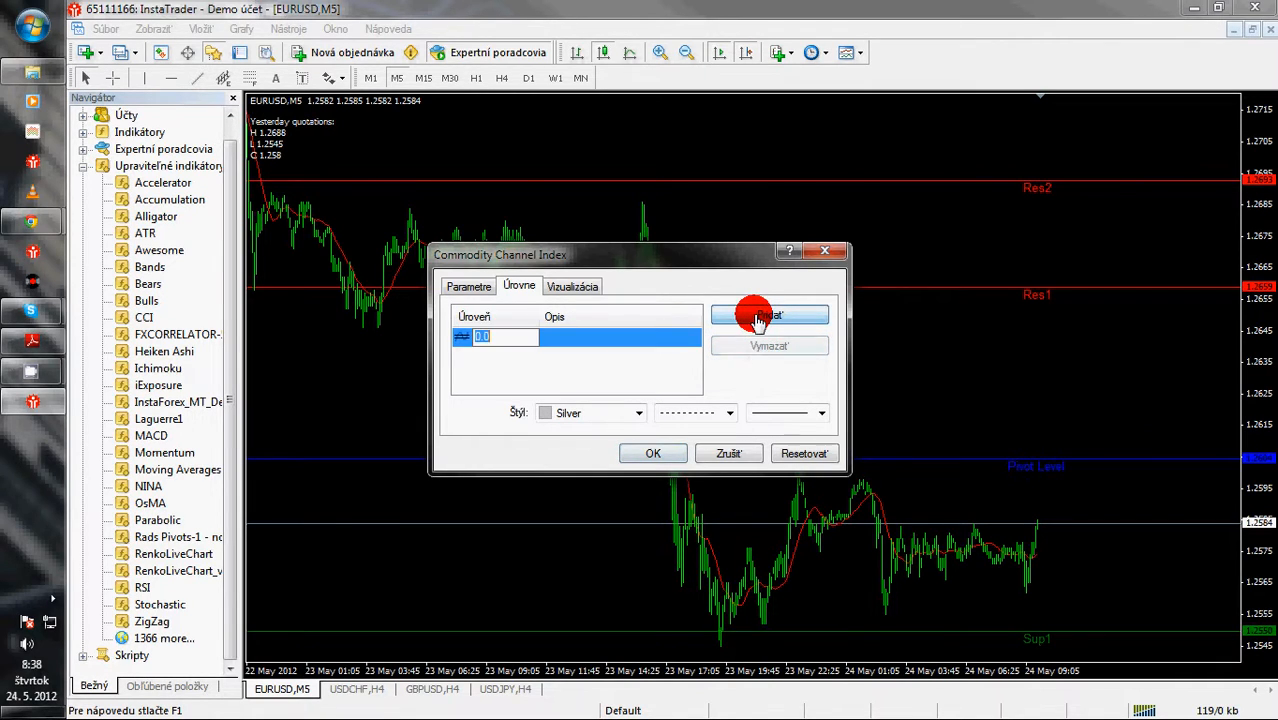
click(499, 342)
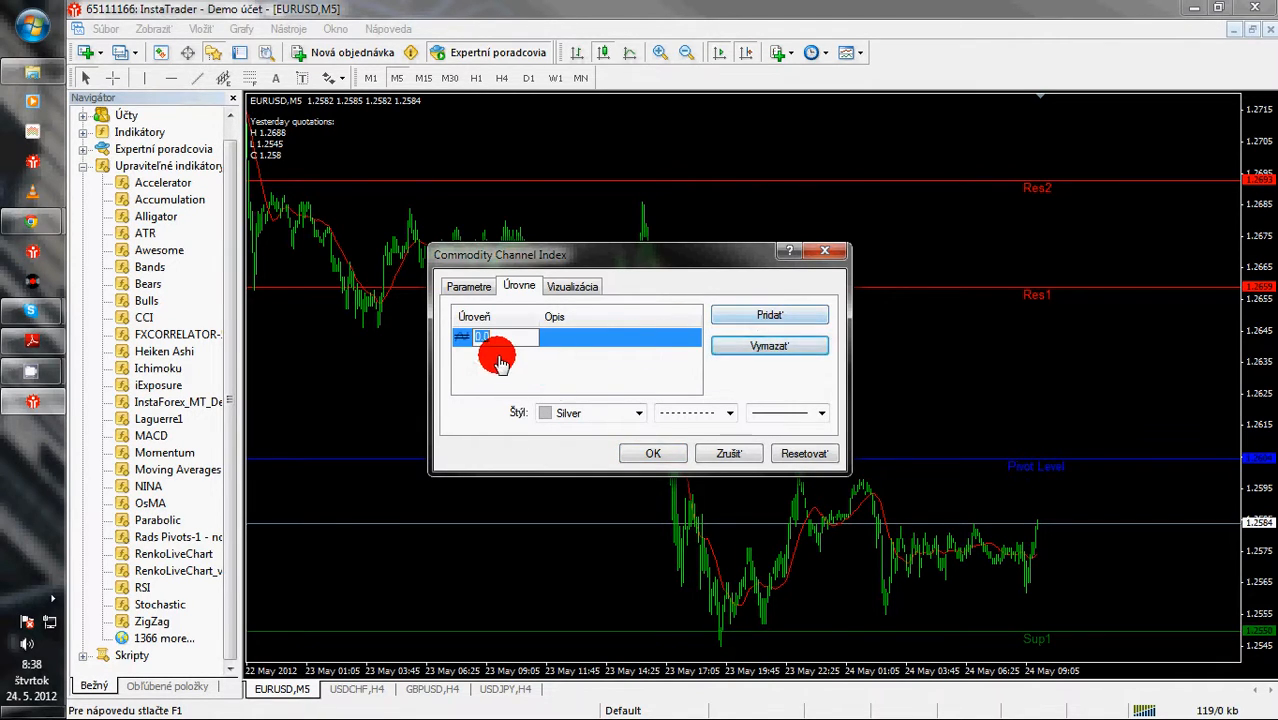
click(655, 452)
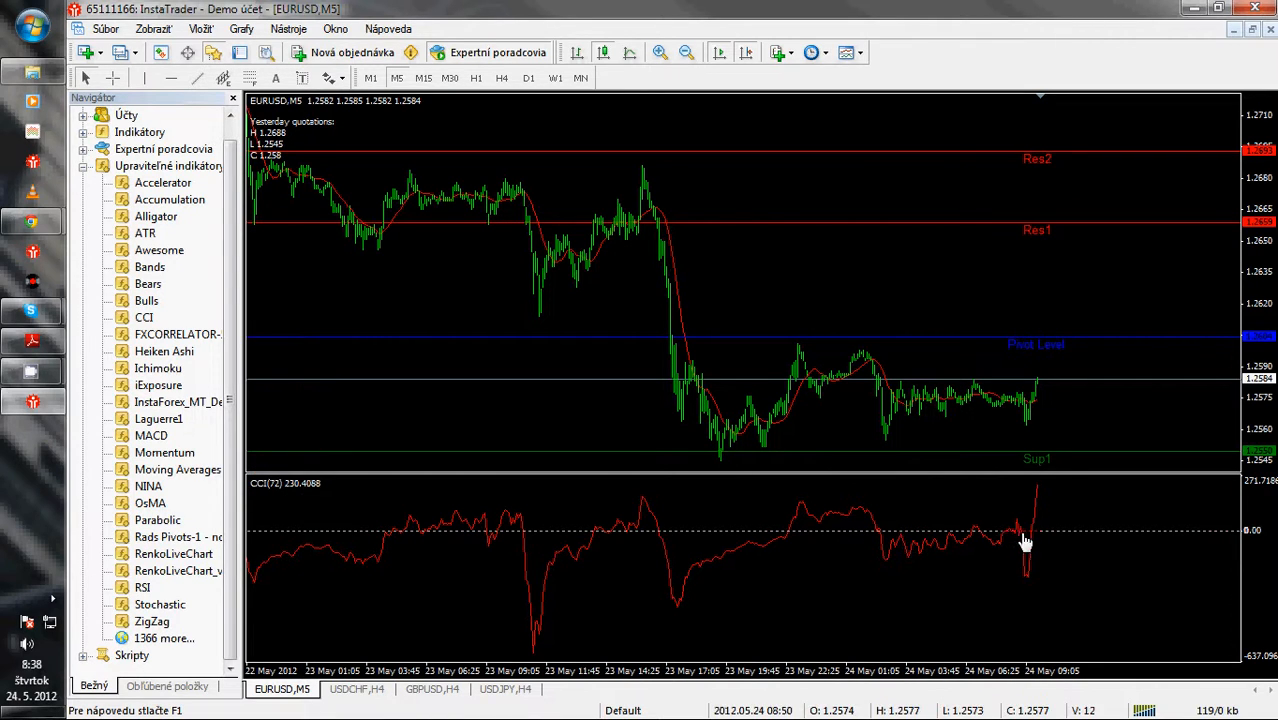
mouse_move(820, 531)
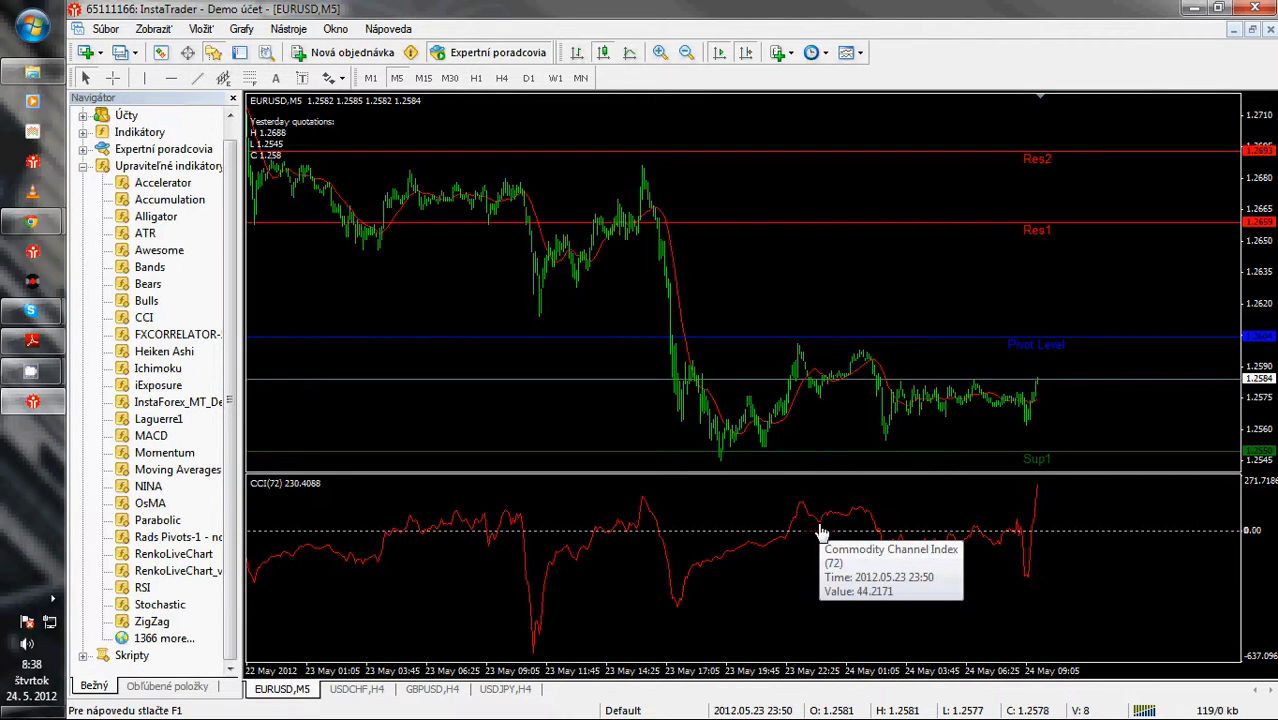
Add a Momentum oscillator with period 33, applied to Typical Price (HLC/3), keeping the DodgerBlue line colour
click(788, 55)
mouse_move(857, 241)
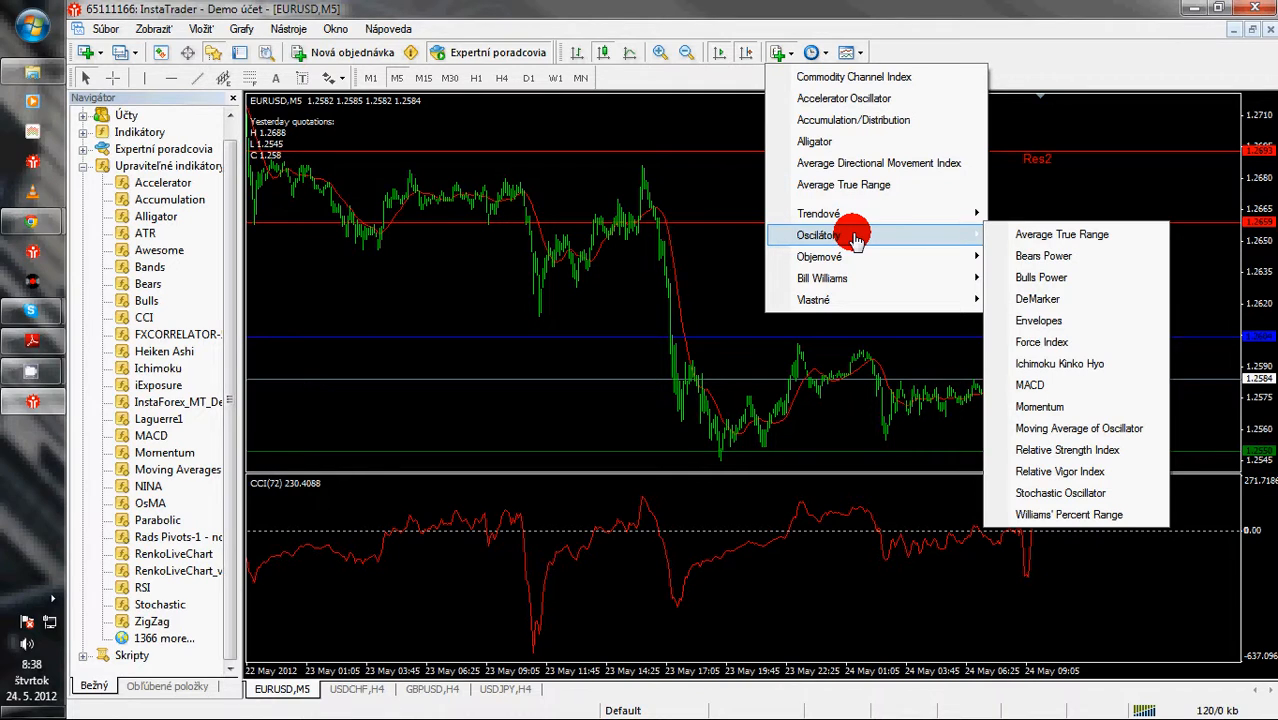
click(1045, 407)
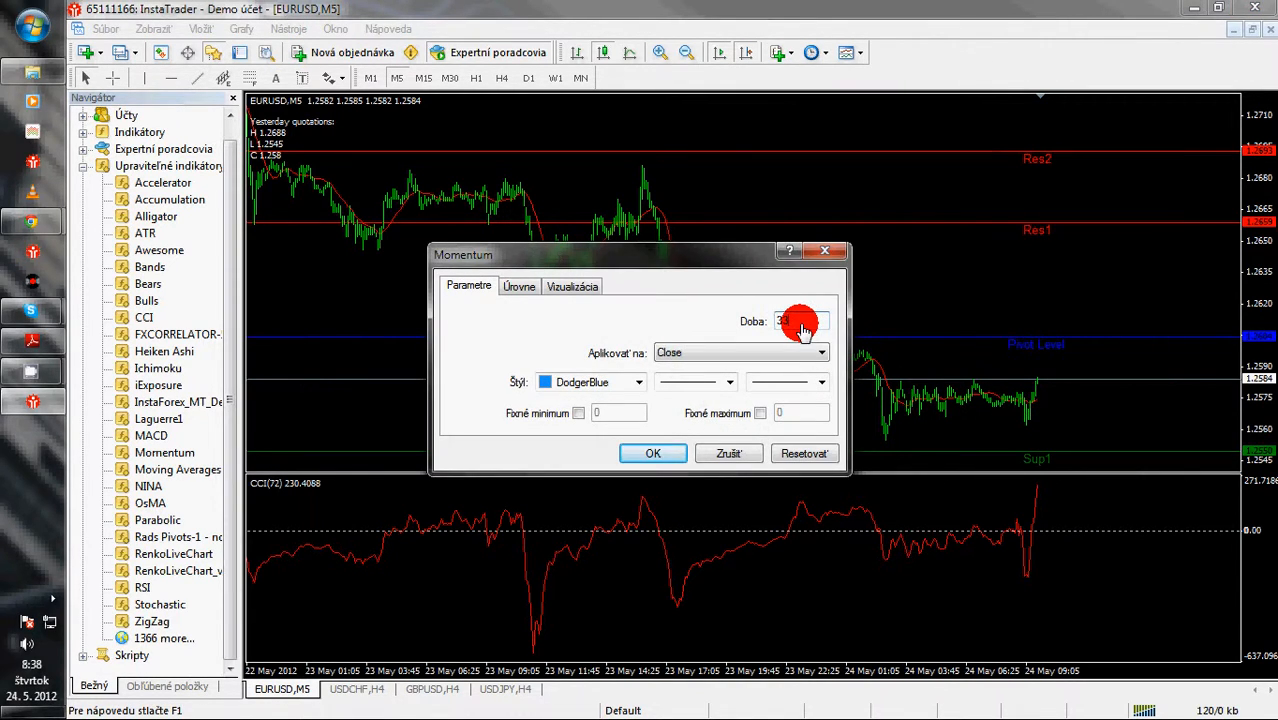
click(736, 352)
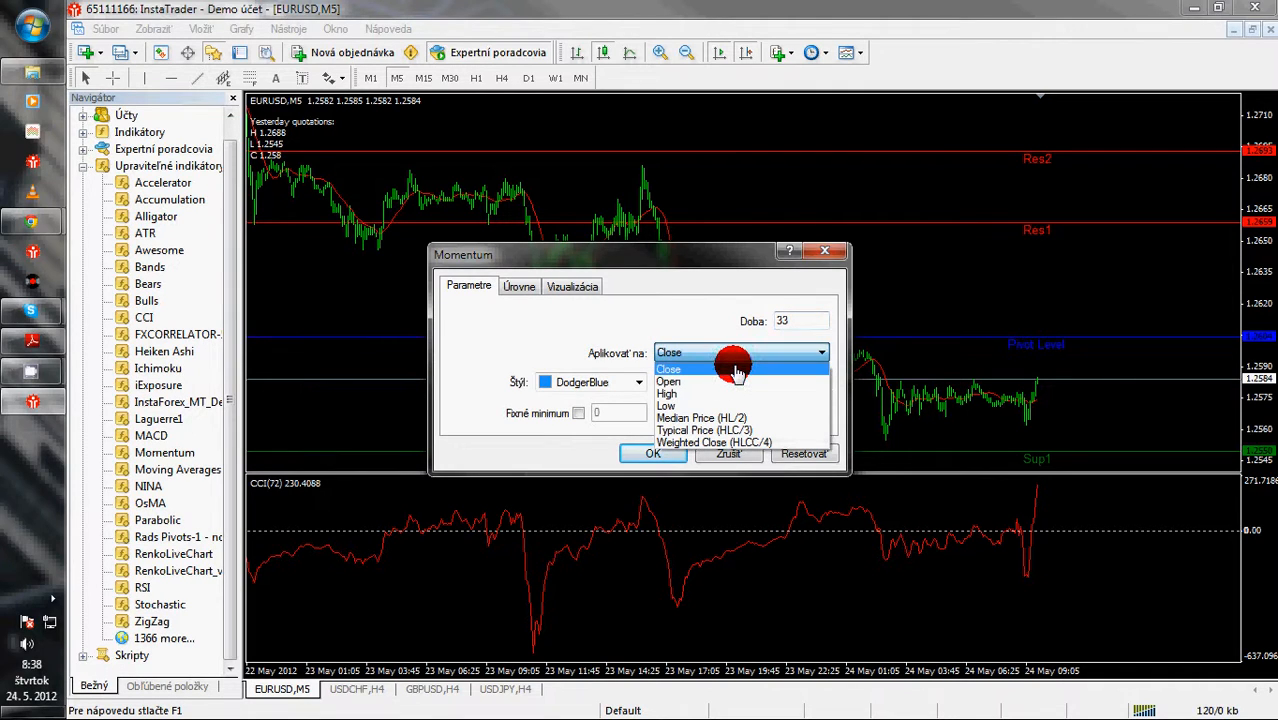
click(728, 430)
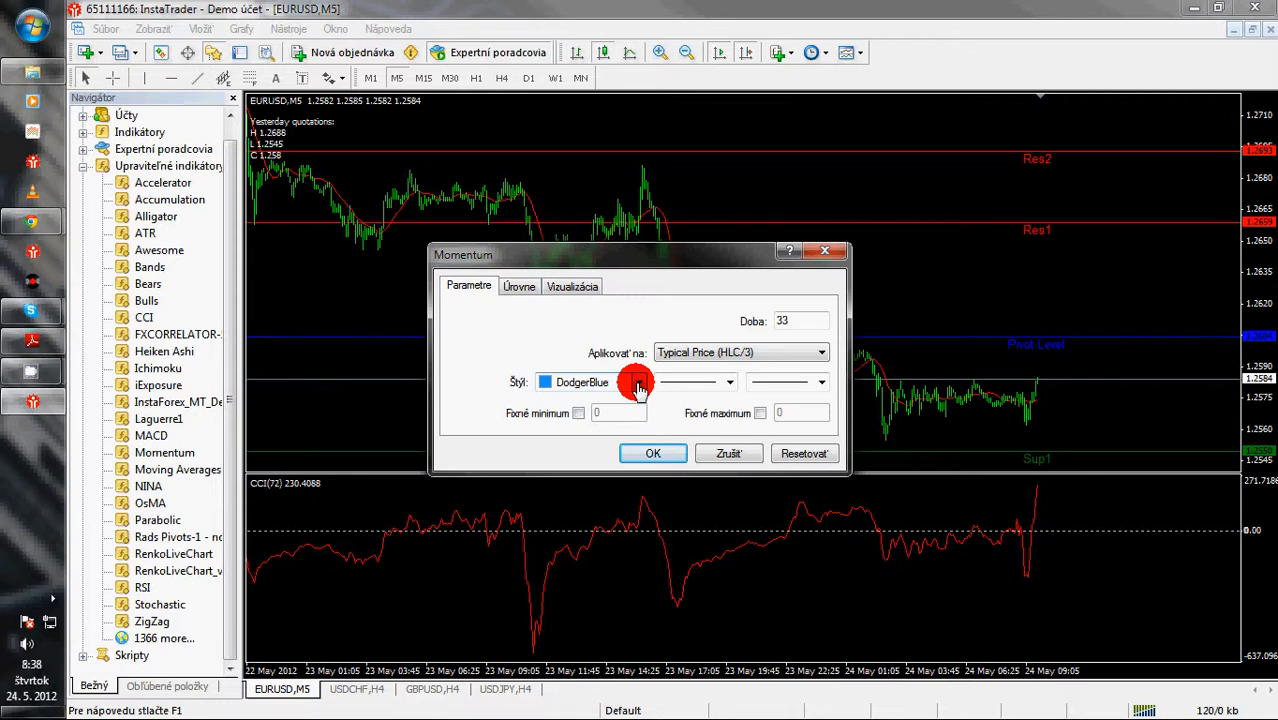
click(515, 286)
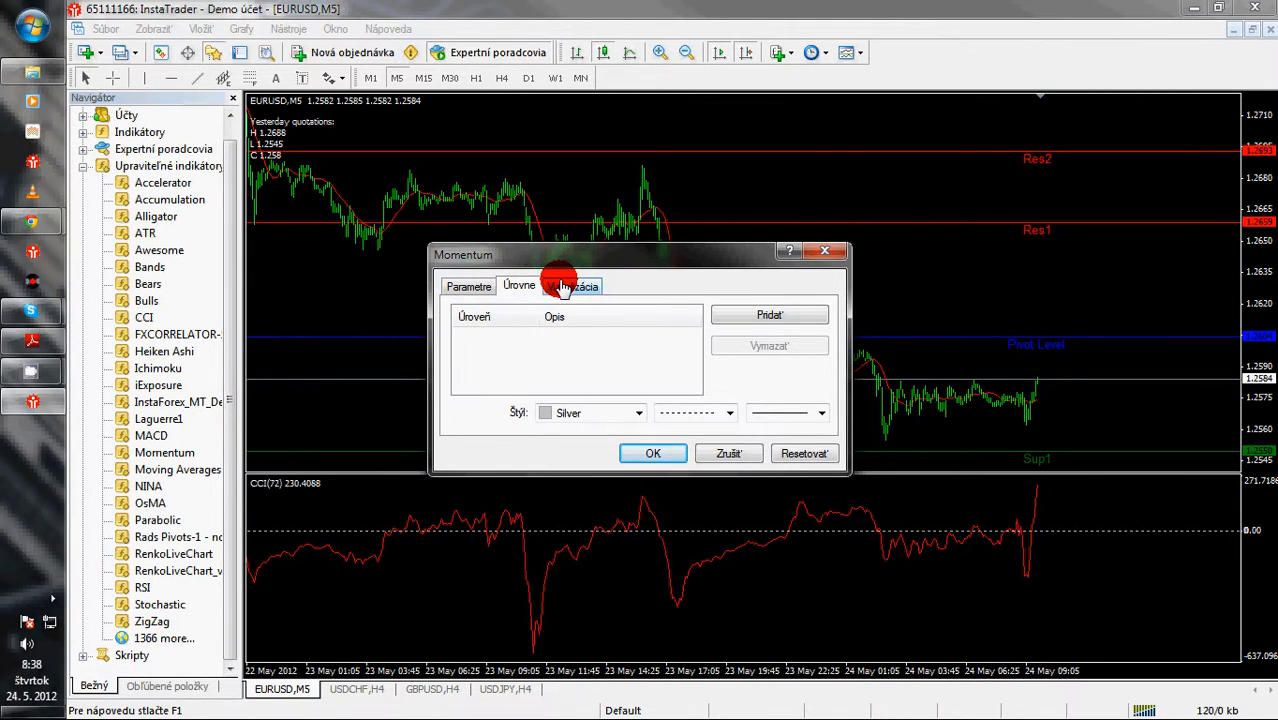
click(645, 453)
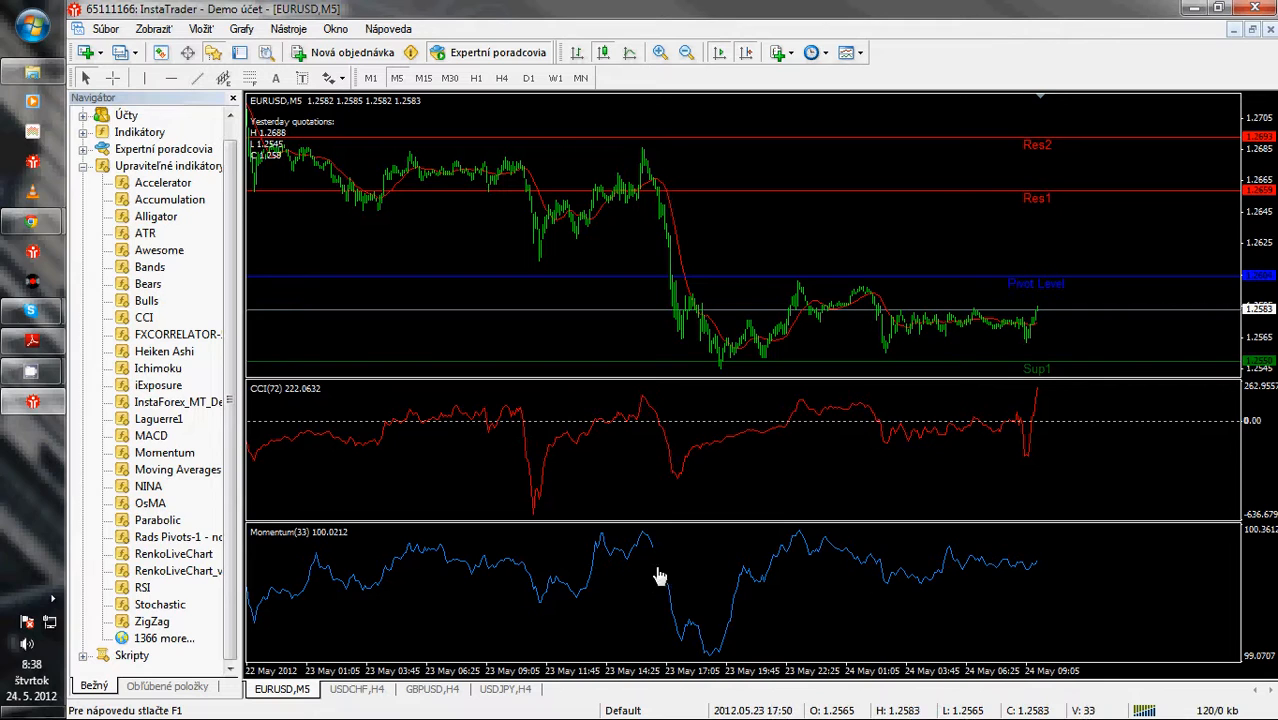
Edit the Momentum indicator's properties to add a level at 0
right_click(933, 580)
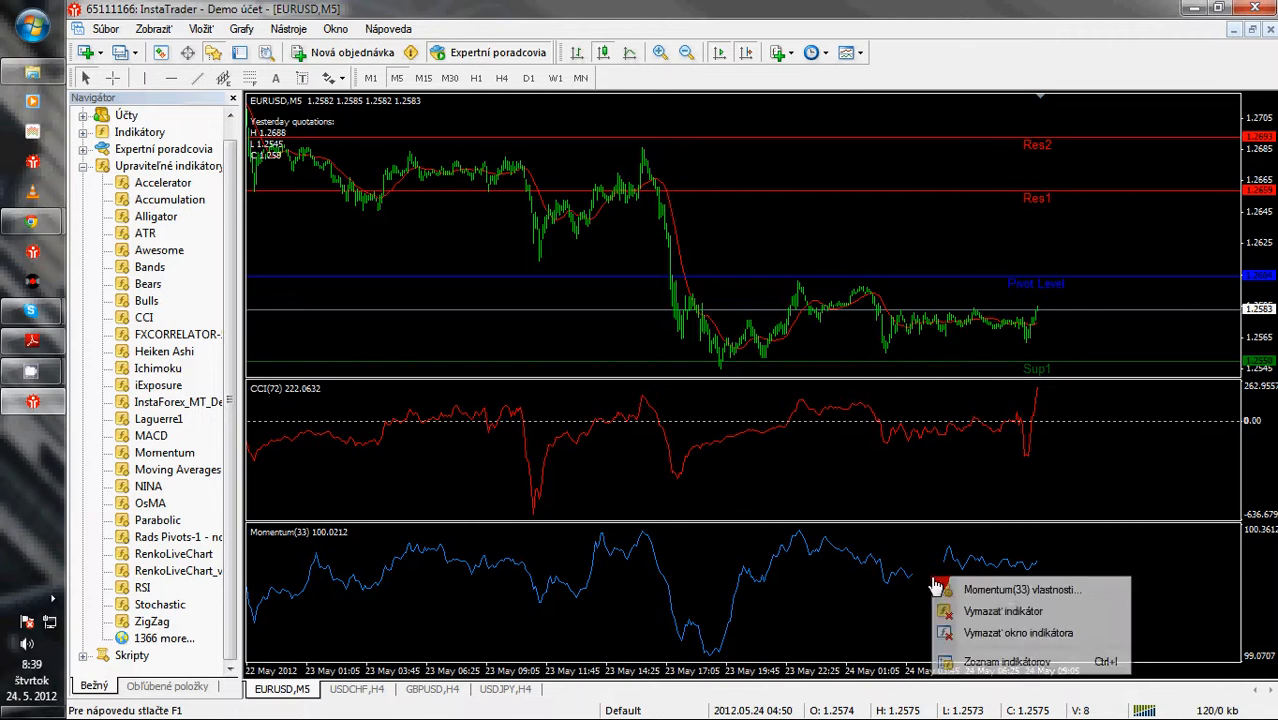
click(957, 592)
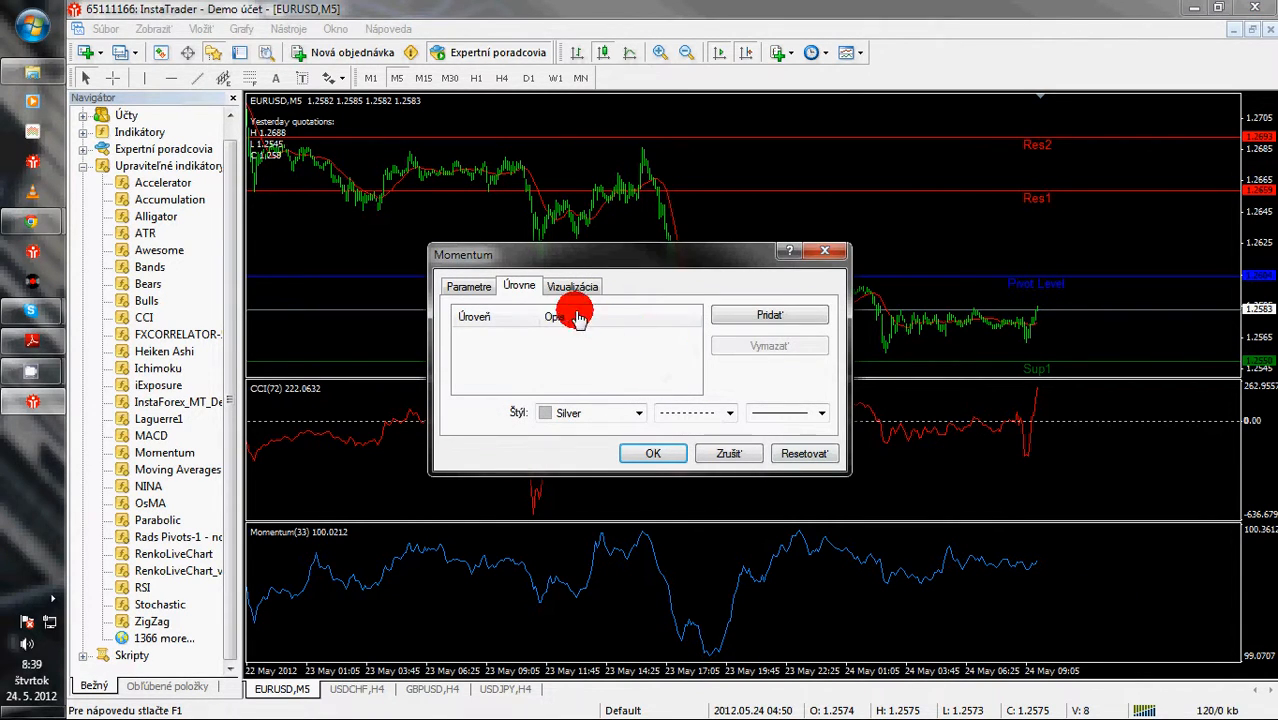
click(471, 337)
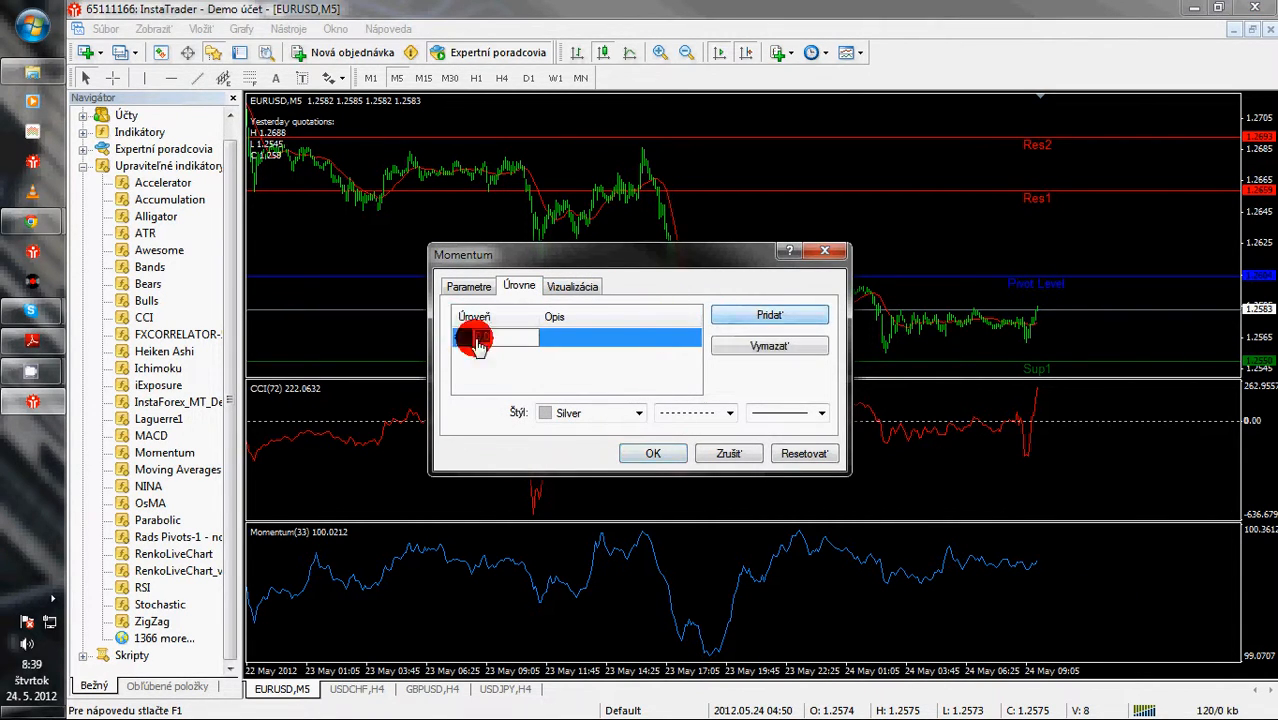
click(650, 450)
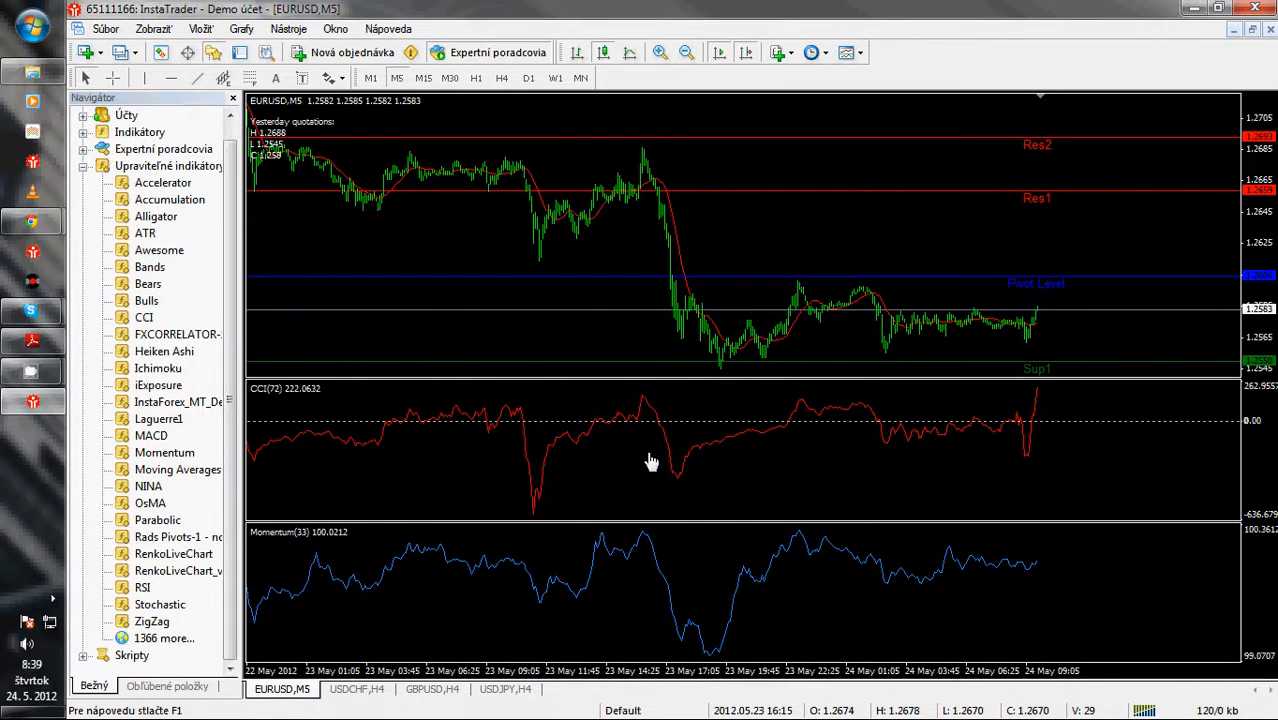
Change the Momentum indicator's level line colour to Green
double_click(856, 562)
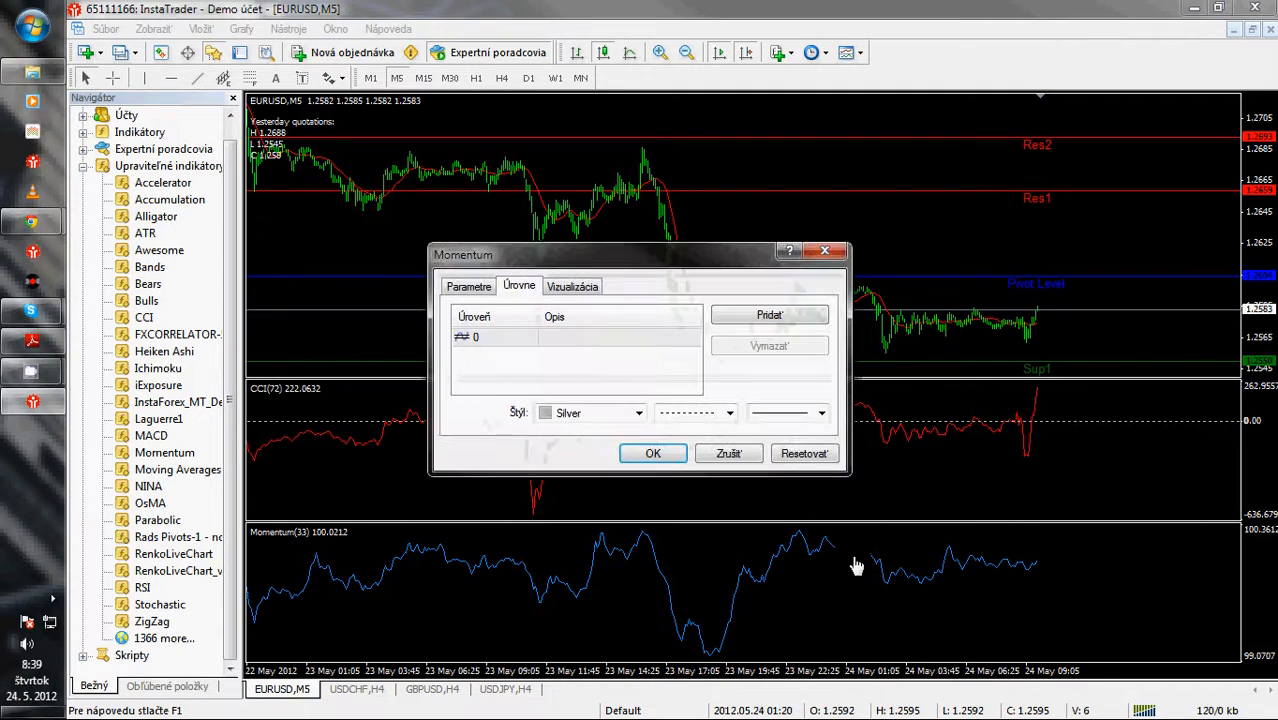
click(613, 364)
click(638, 413)
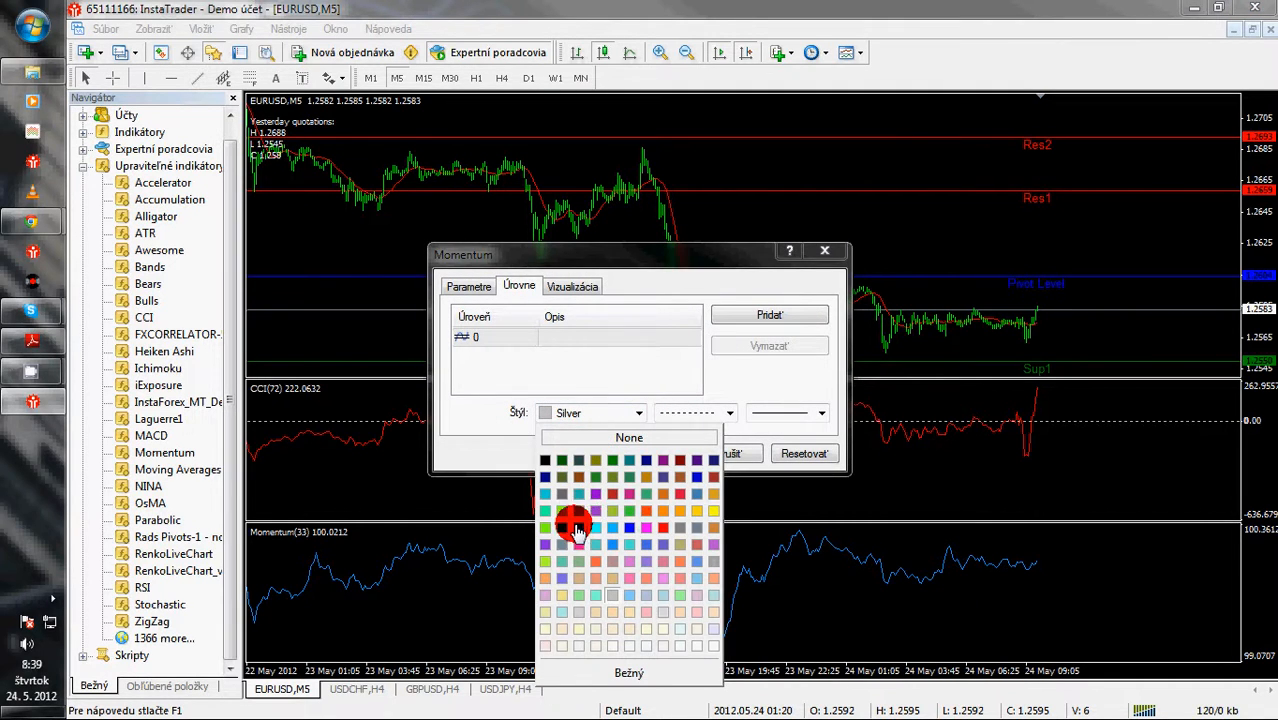
click(613, 460)
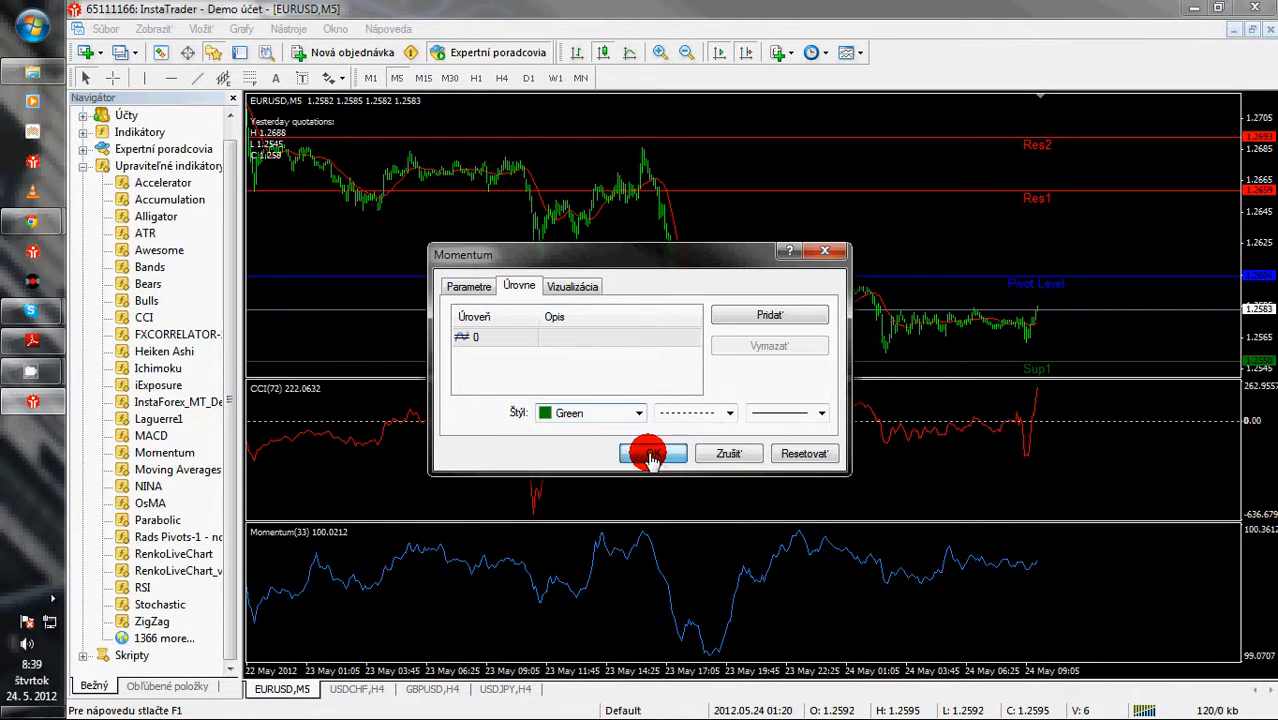
click(653, 455)
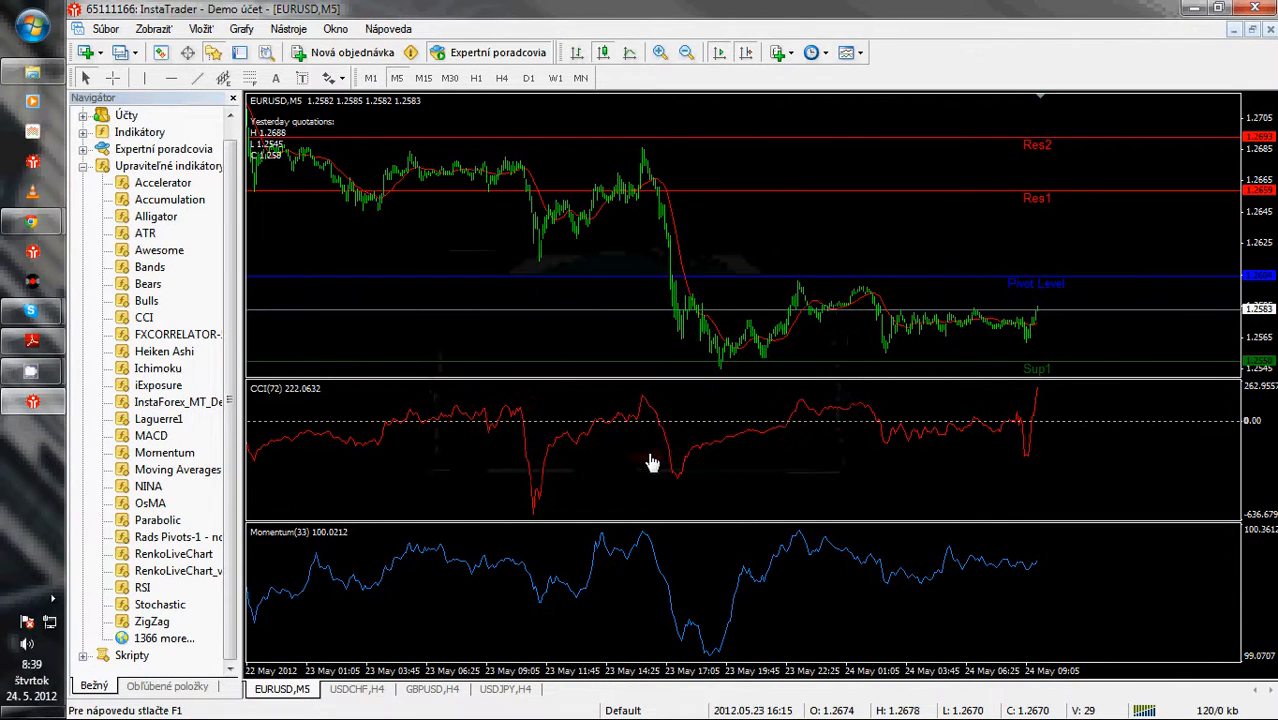
Set the Momentum indicator's existing level to 100
double_click(967, 573)
click(590, 345)
click(502, 340)
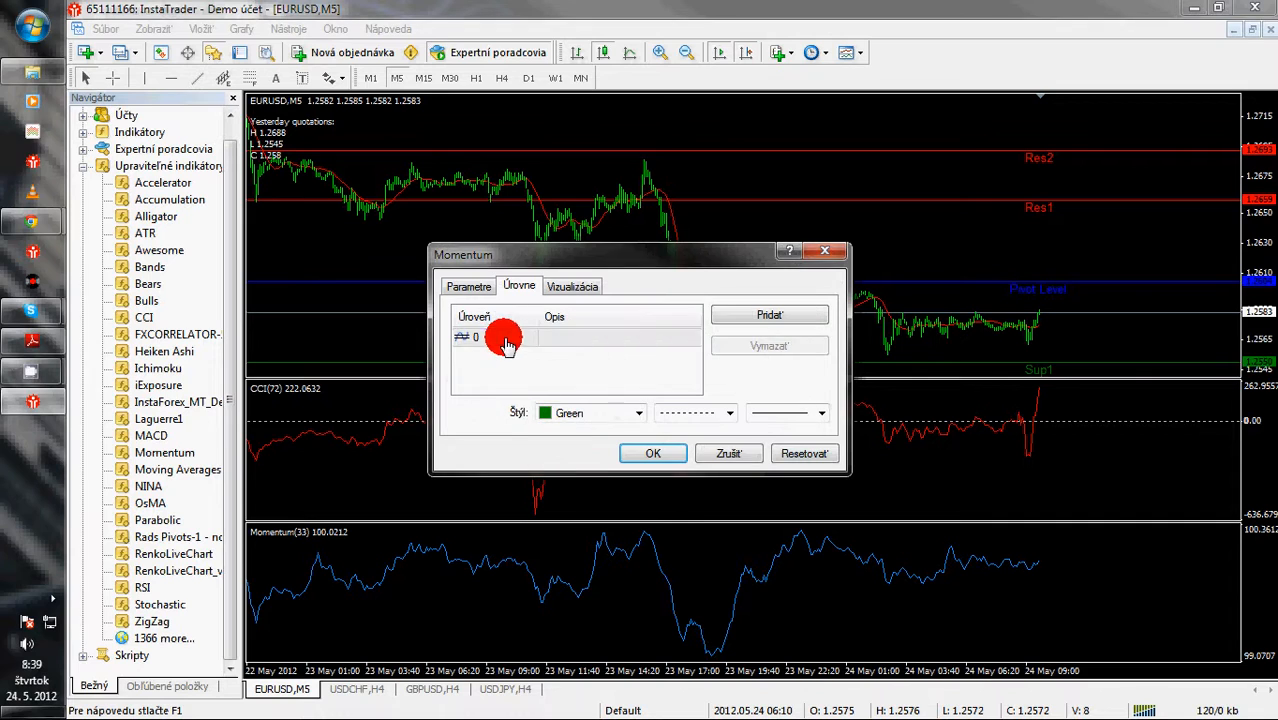
text(100)
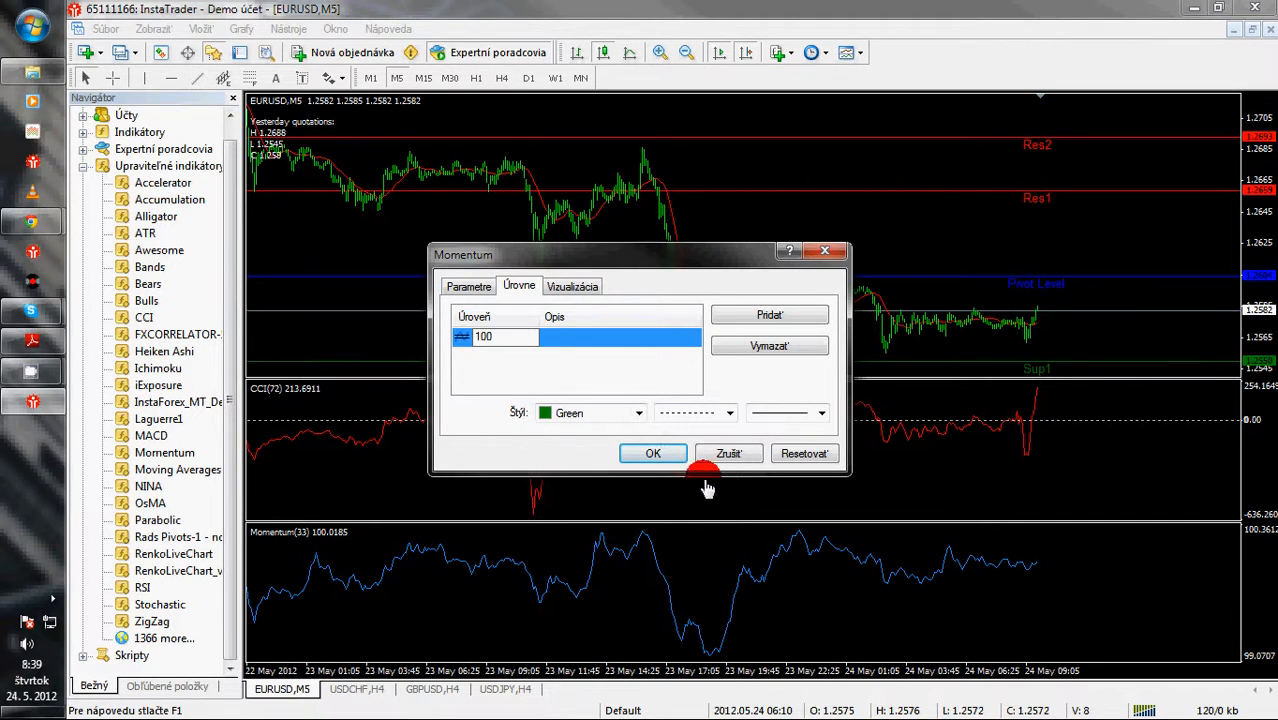
Change the Momentum level line colour to DimGray and apply the indicator settings
click(636, 413)
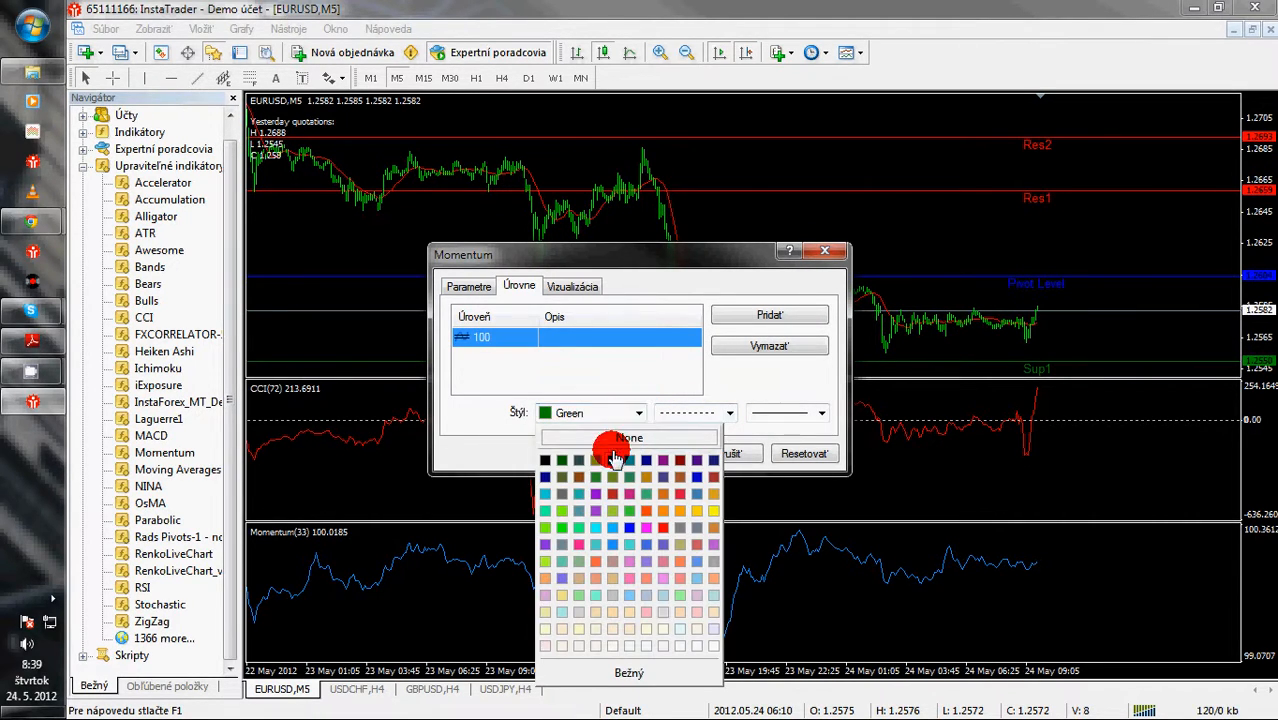
click(562, 493)
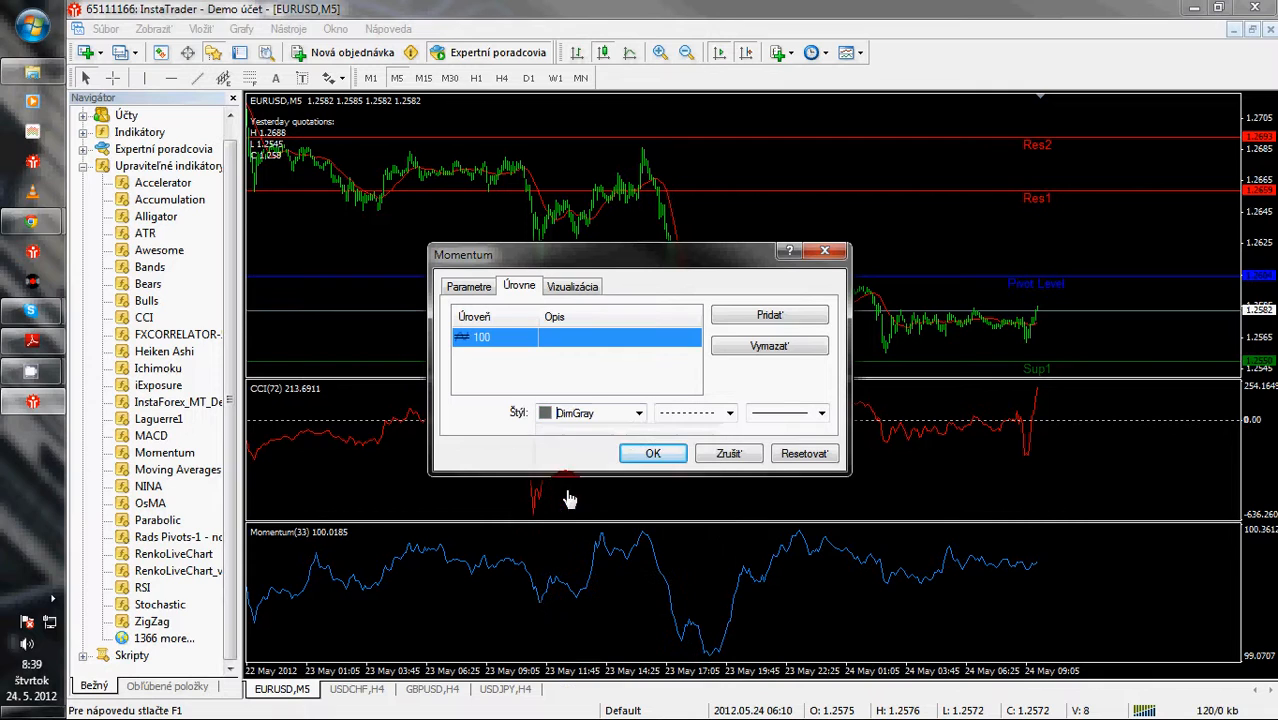
click(638, 413)
click(672, 452)
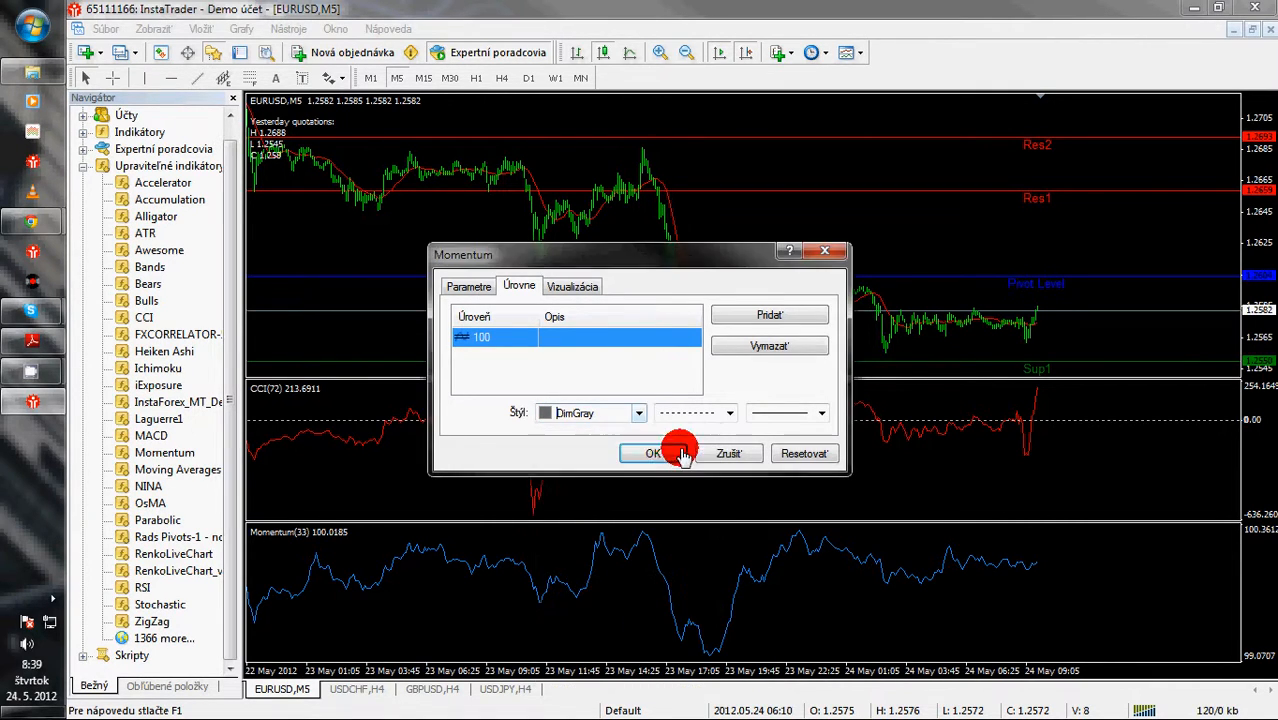
click(672, 452)
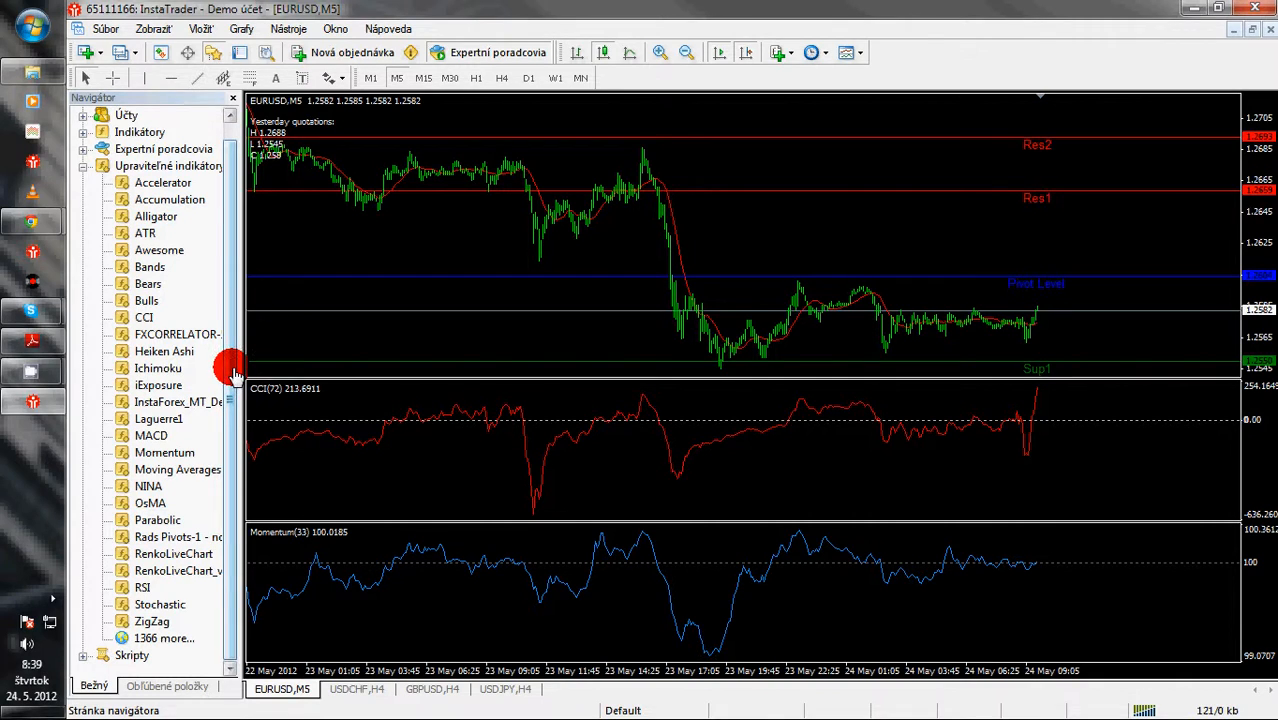
Start adding the FXCORRELATOR-5 custom indicator, setting its ShowGBP and ShowAUD inputs to false
double_click(176, 338)
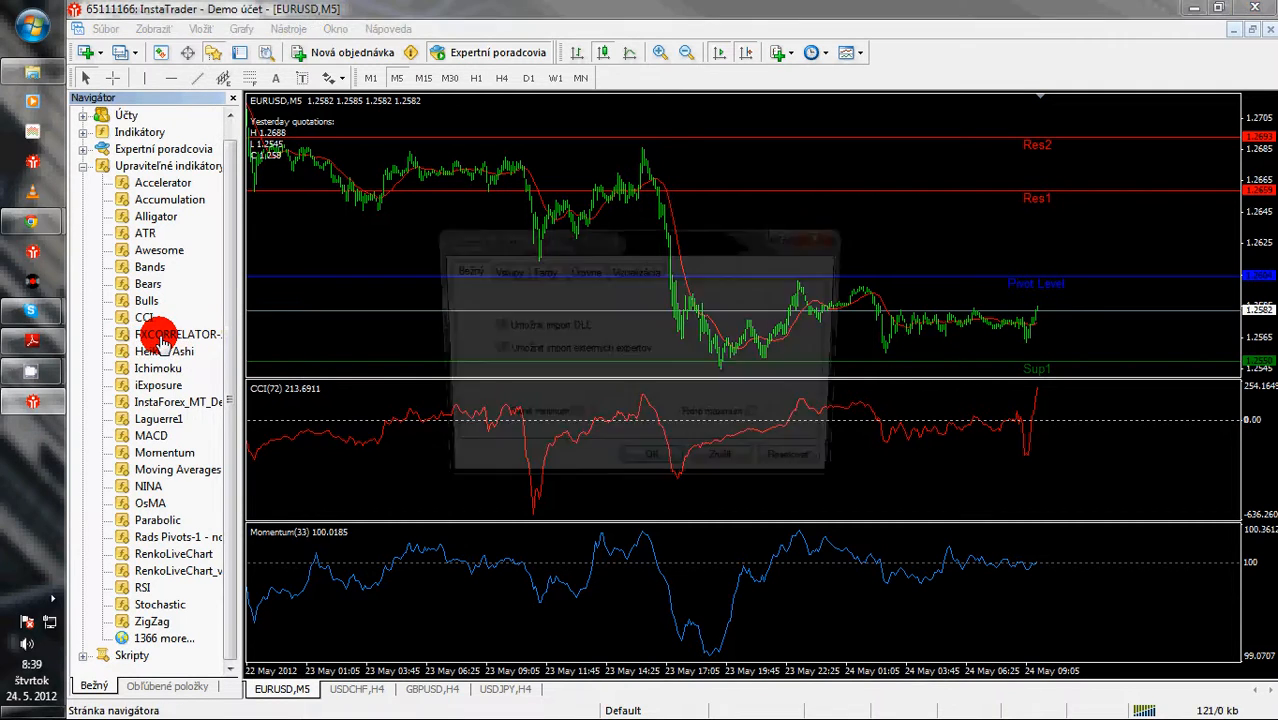
click(482, 279)
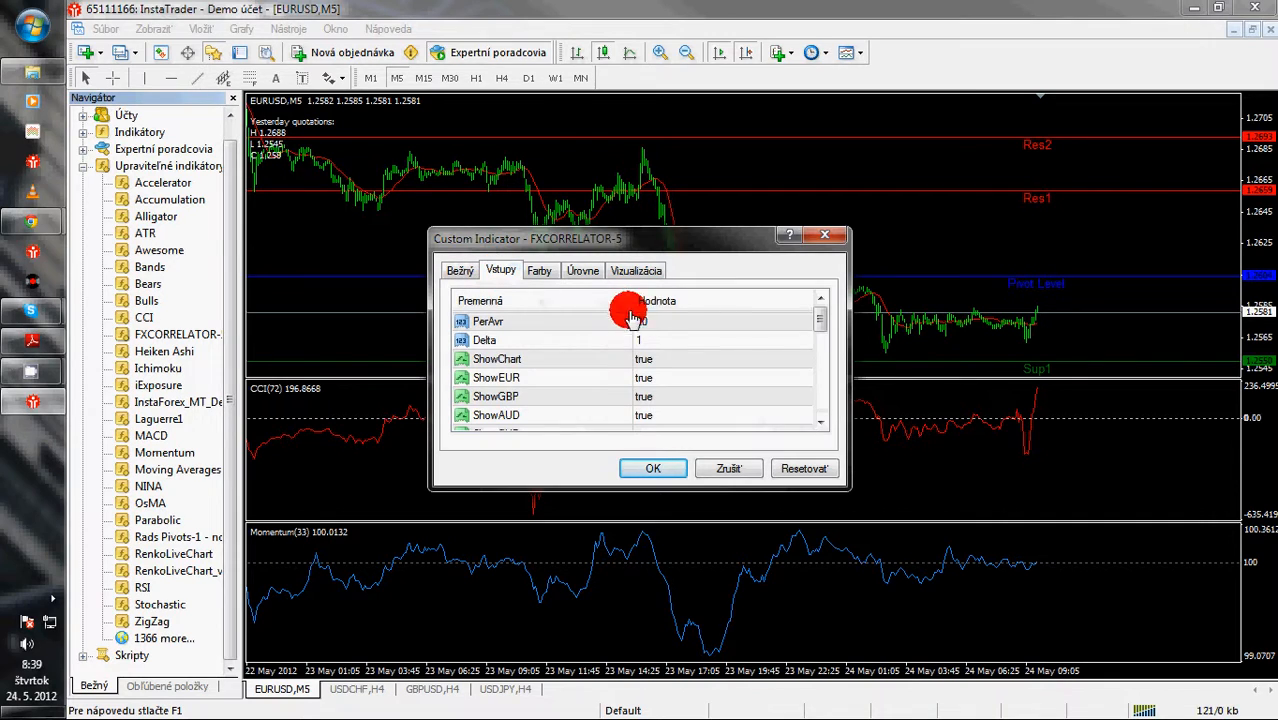
click(821, 327)
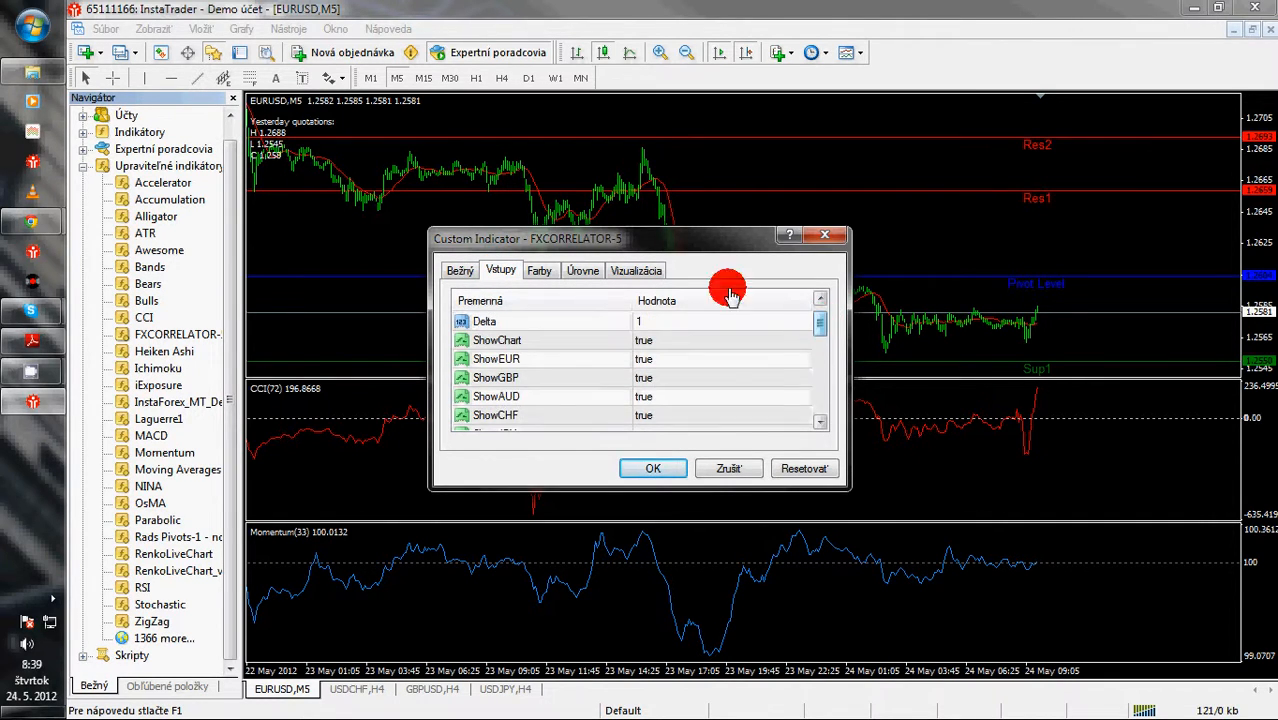
click(661, 384)
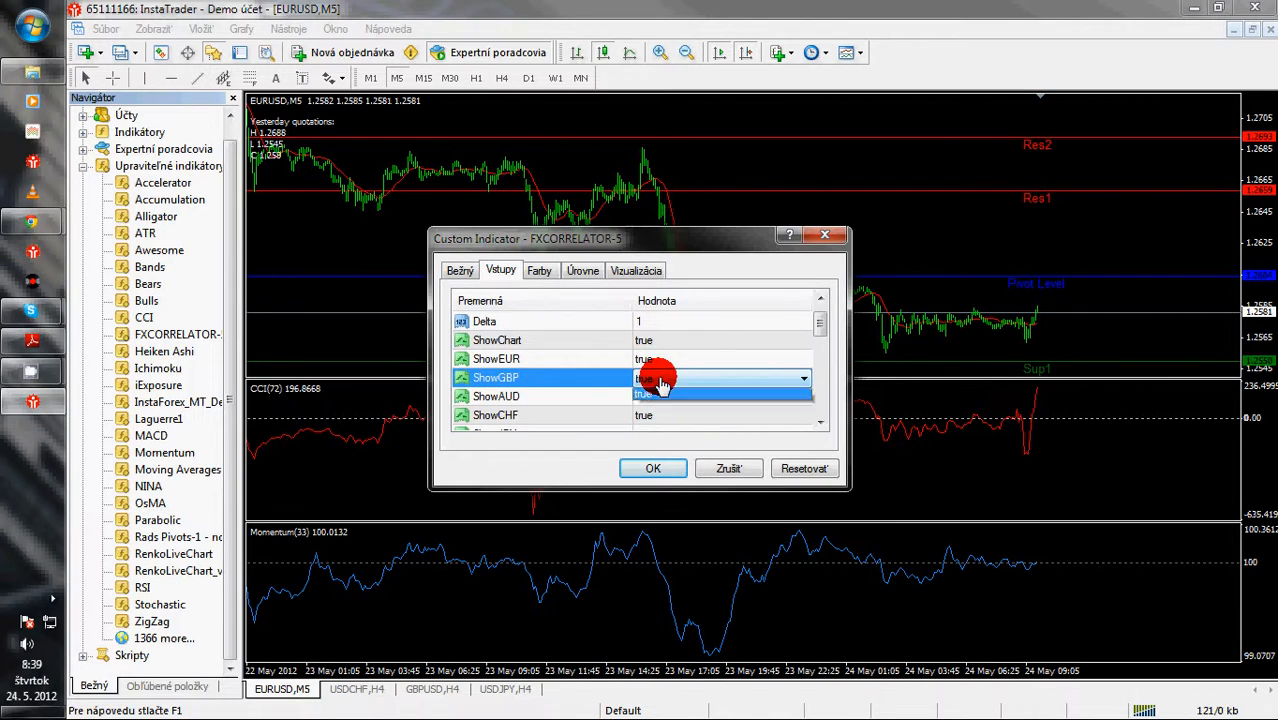
click(661, 384)
click(660, 400)
click(660, 400)
click(662, 398)
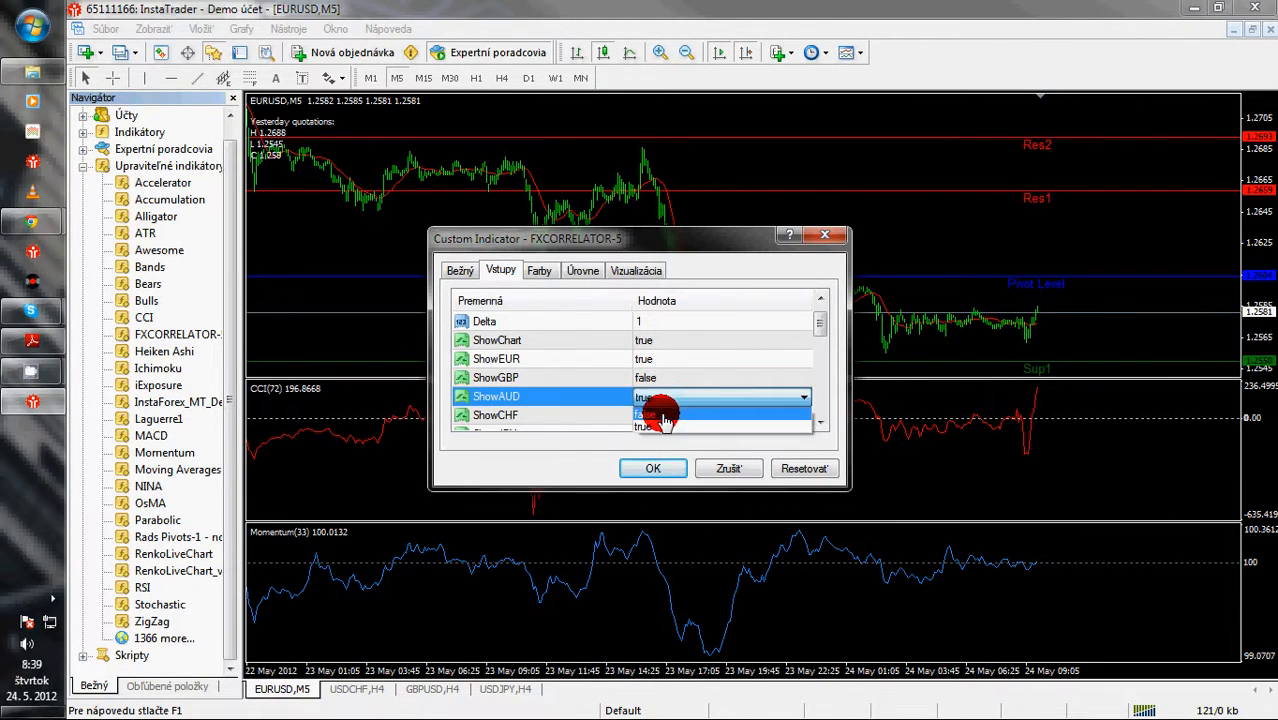
click(660, 415)
Set the ShowCHF and ShowJPY inputs of FXCORRELATOR-5 to false
click(820, 422)
click(820, 425)
click(820, 425)
click(820, 425)
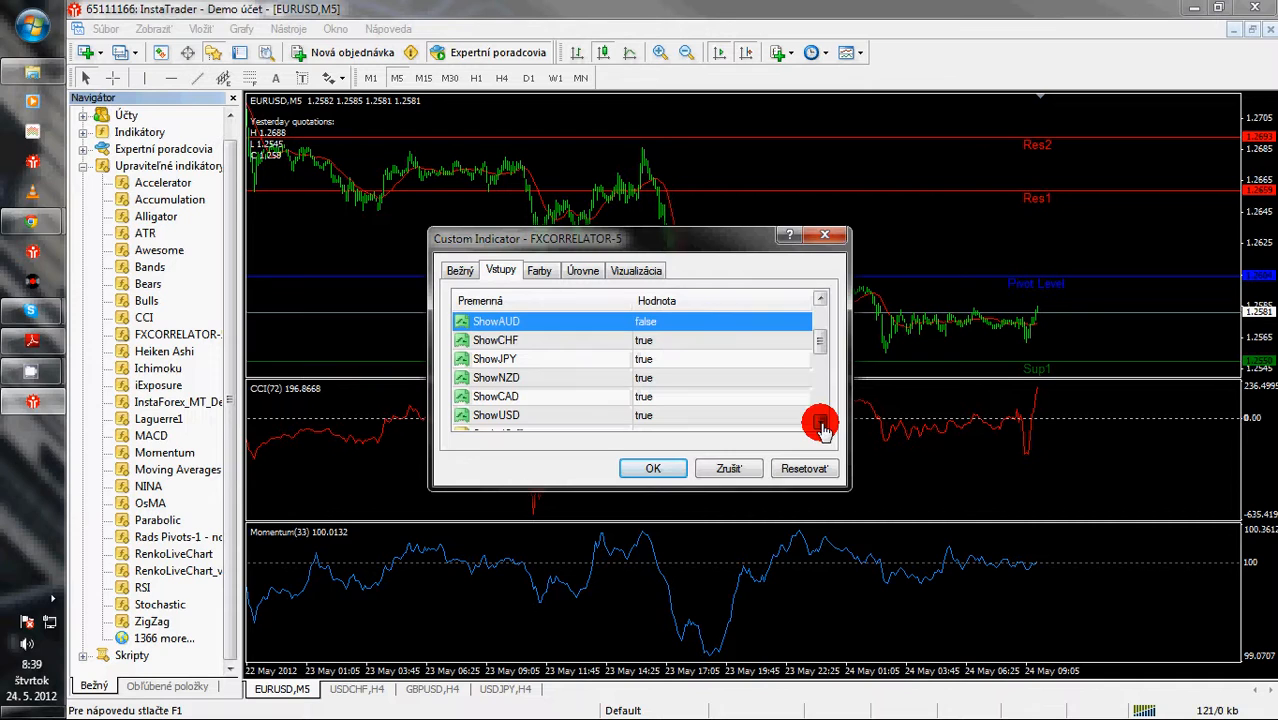
click(670, 341)
click(650, 343)
click(652, 367)
click(645, 359)
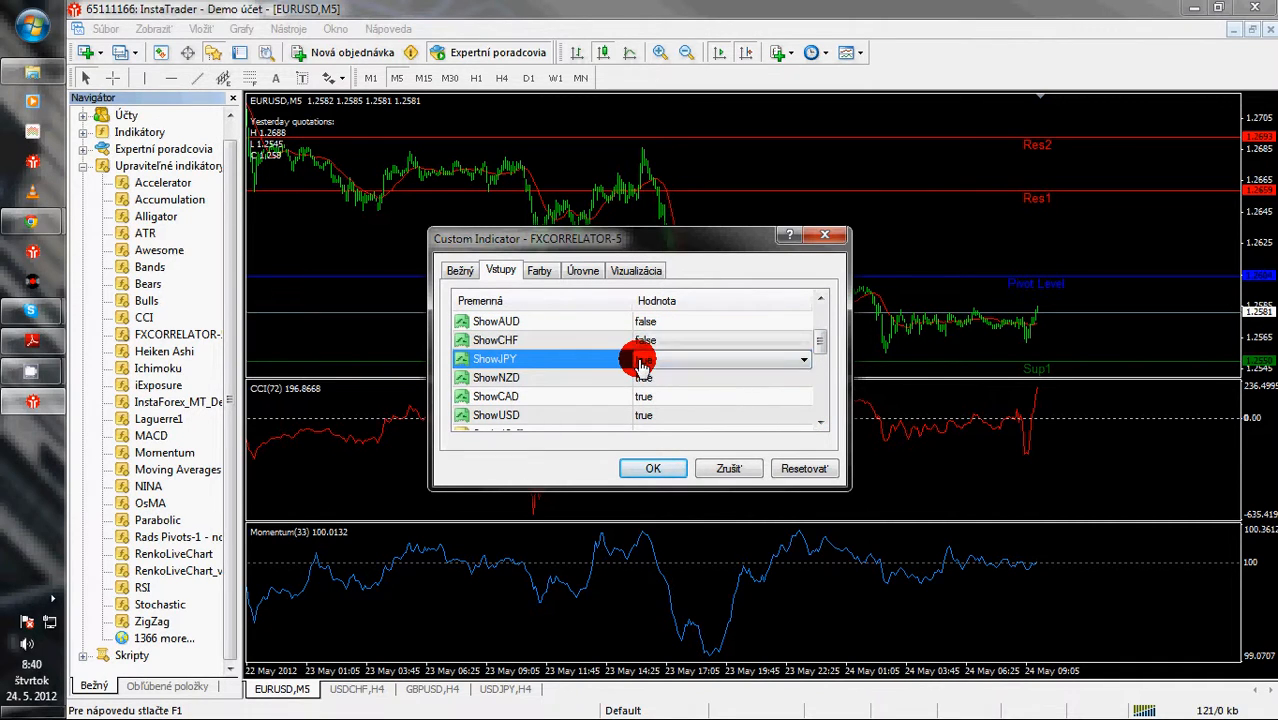
click(650, 362)
click(655, 395)
Set ShowNZD and ShowCAD to false, keep ShowUSD true, and add FXCORRELATOR-5 to the chart
click(648, 380)
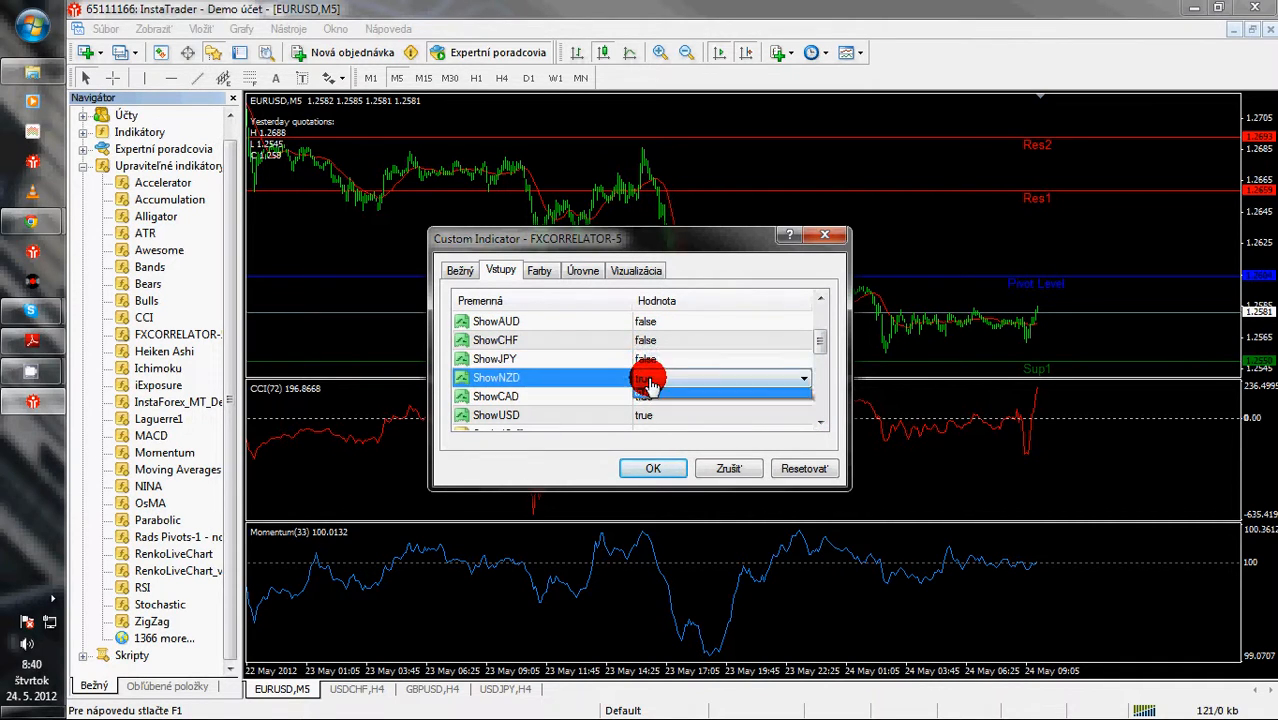
click(648, 380)
click(650, 413)
click(648, 398)
click(648, 399)
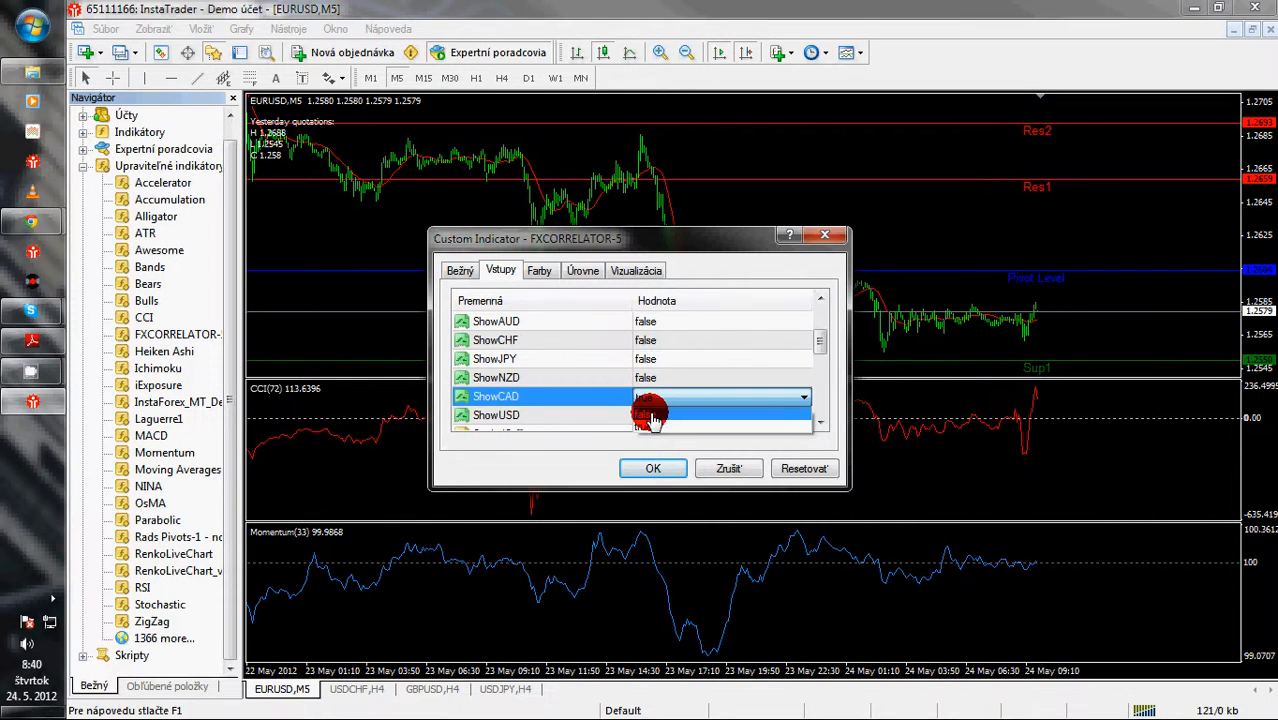
click(648, 420)
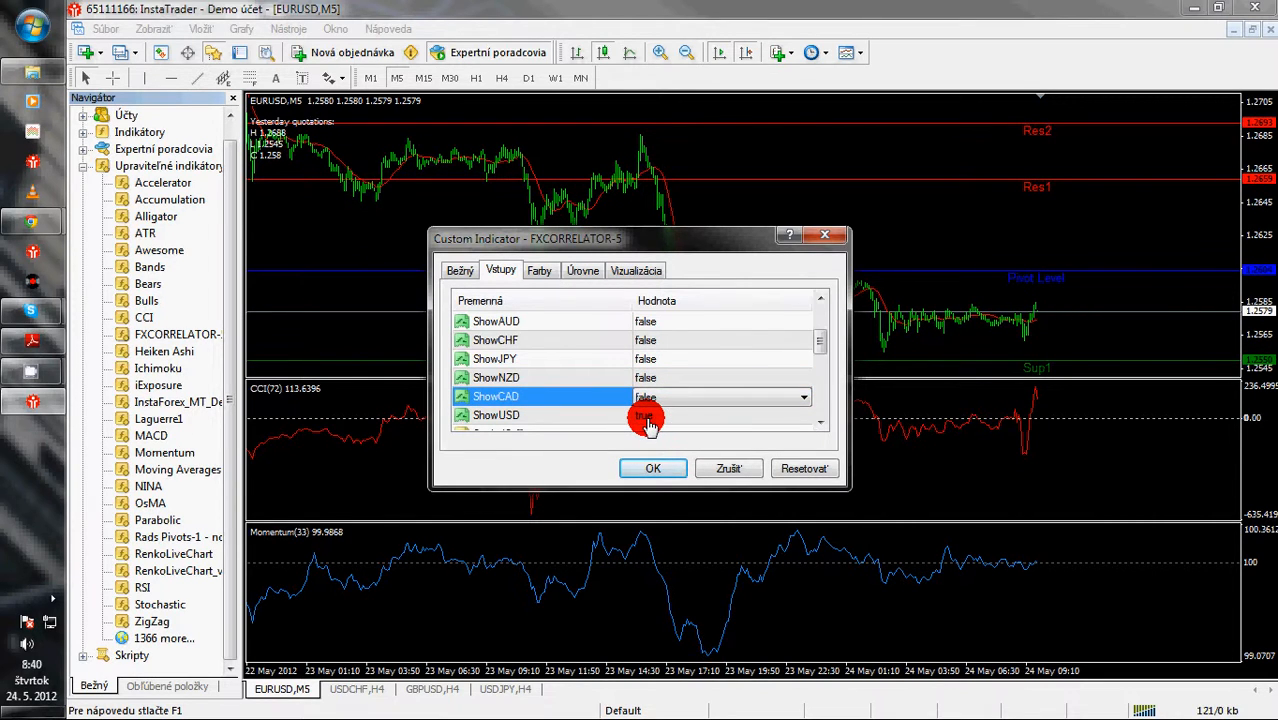
click(655, 470)
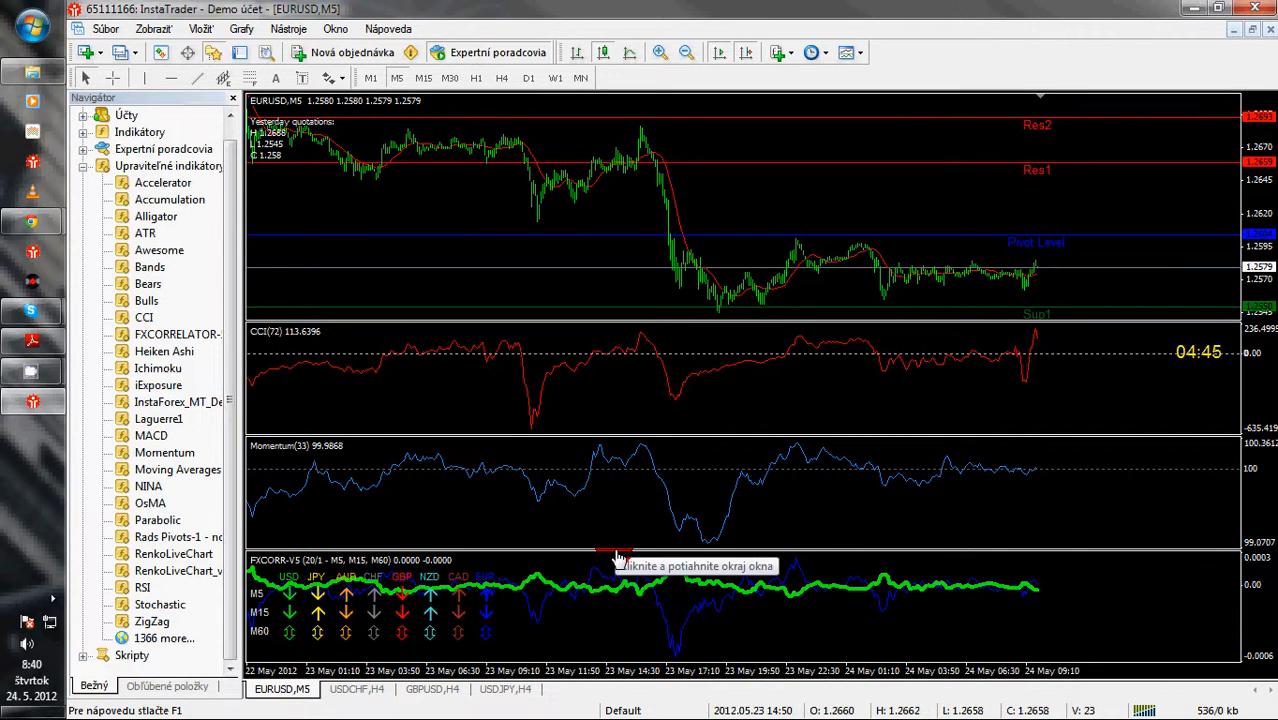
Enlarge the correlator's indicator window upwards and zoom the EURUSD chart in one step
drag(617, 553, 621, 516)
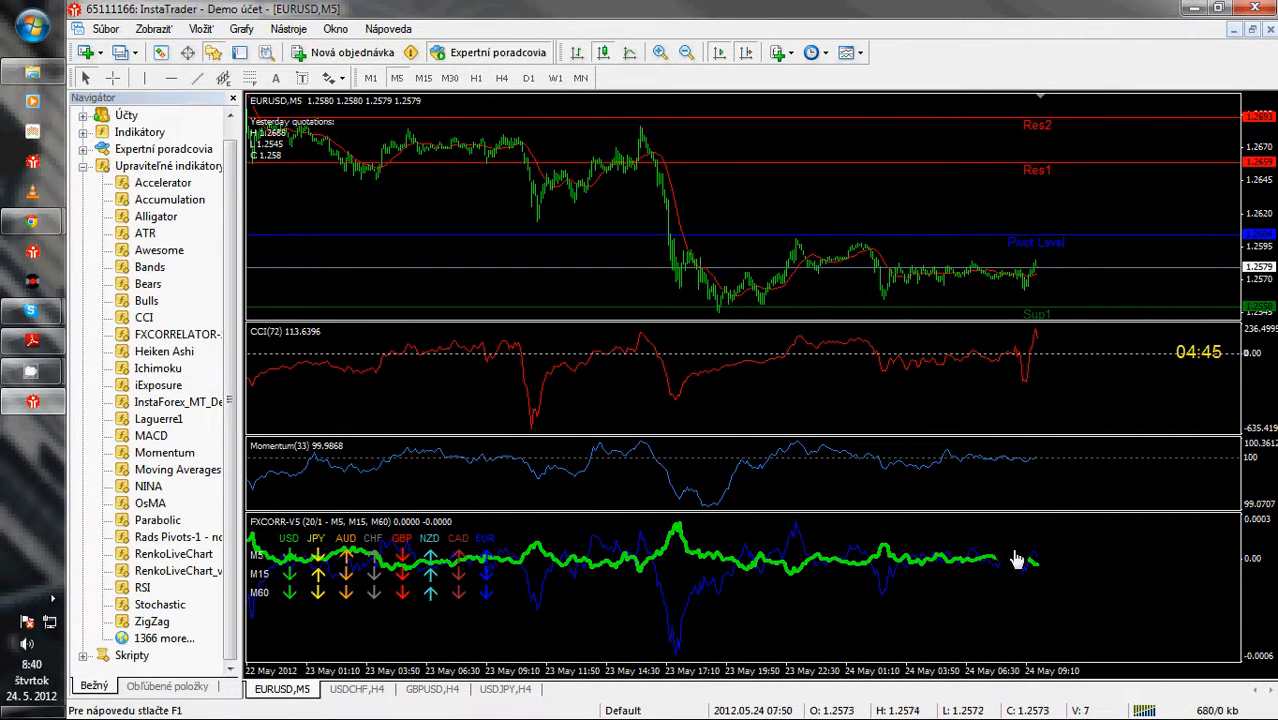
mouse_move(707, 566)
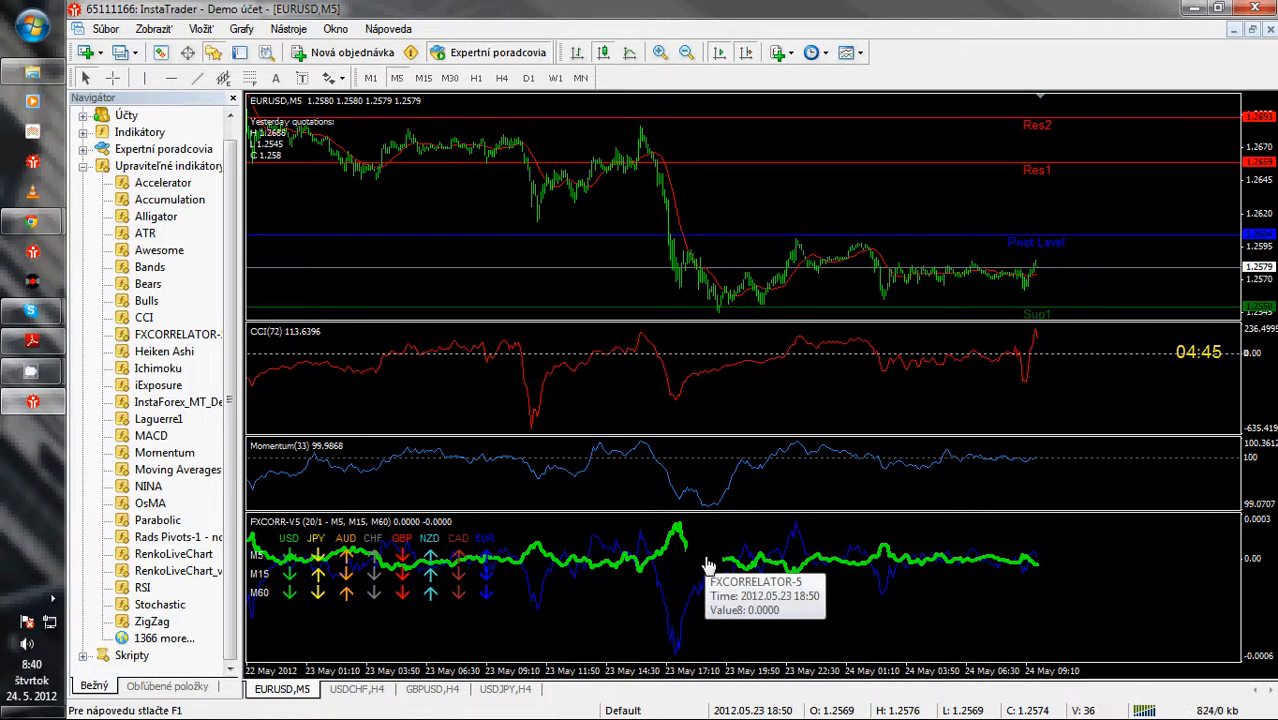
click(660, 52)
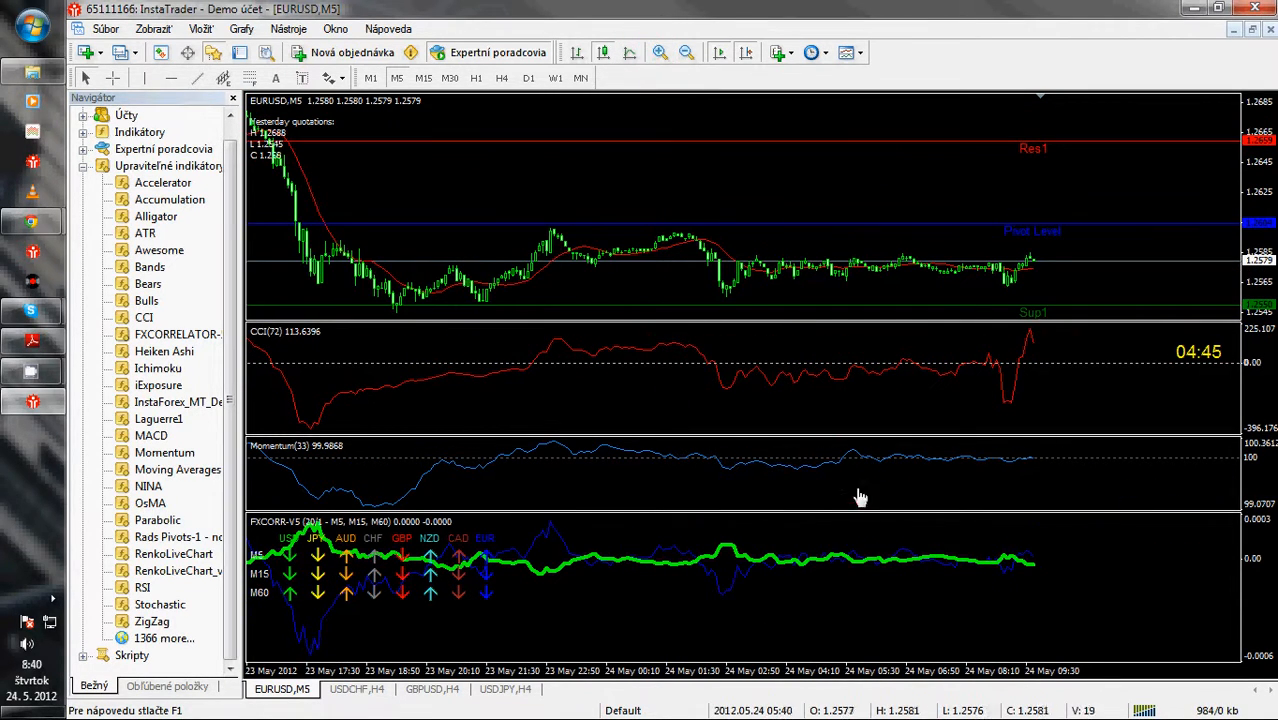
Reduce the width of the FXCORRELATOR-5 Lime line (number 7) to 1 and apply the change
double_click(861, 560)
click(745, 377)
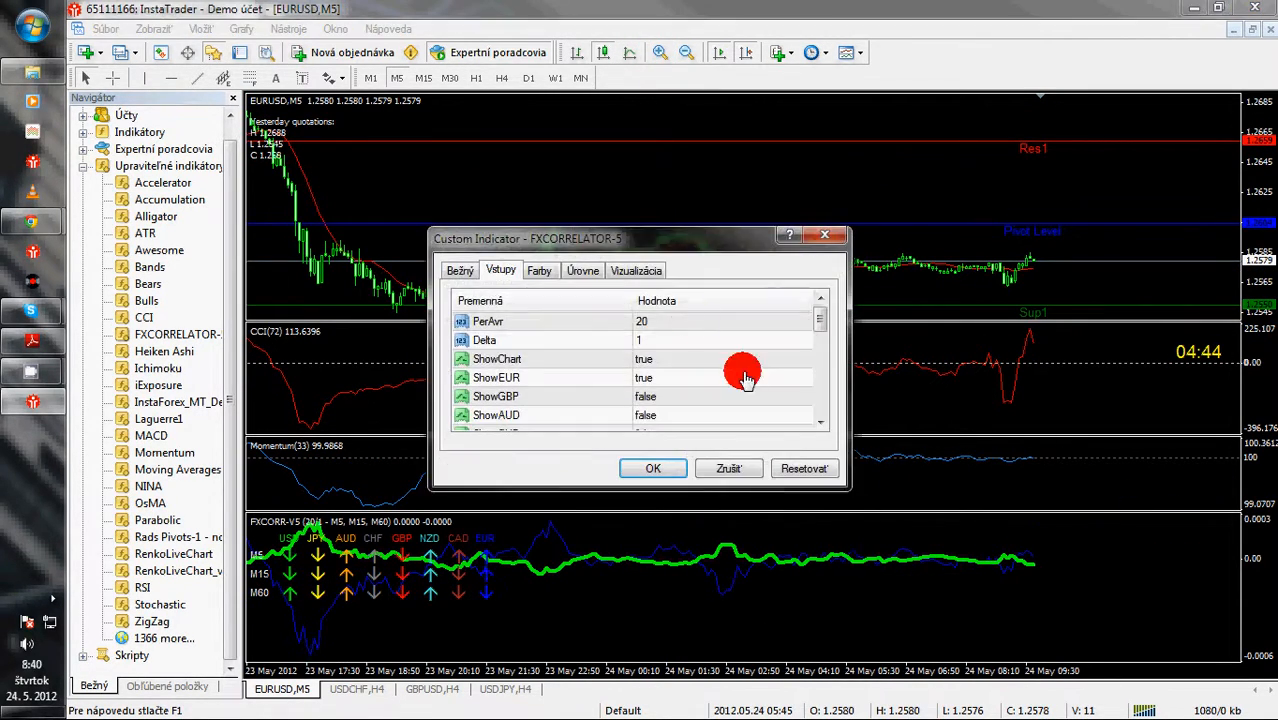
click(539, 270)
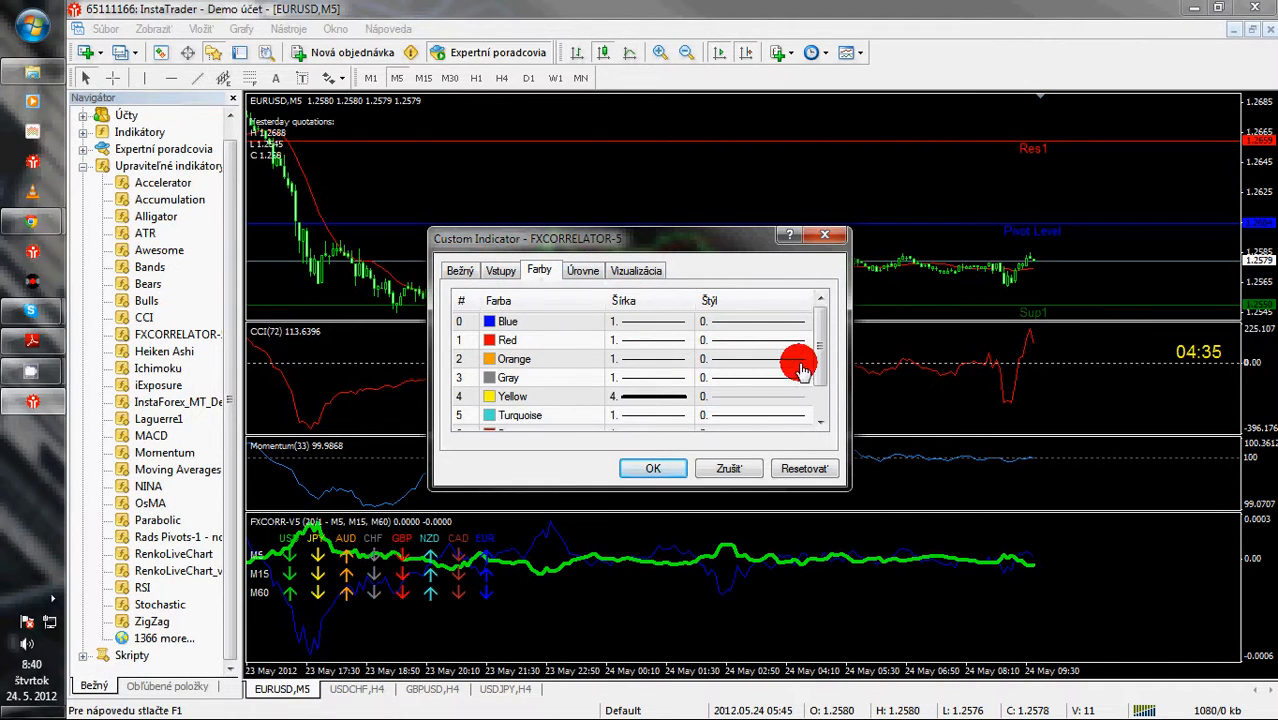
drag(822, 373, 822, 416)
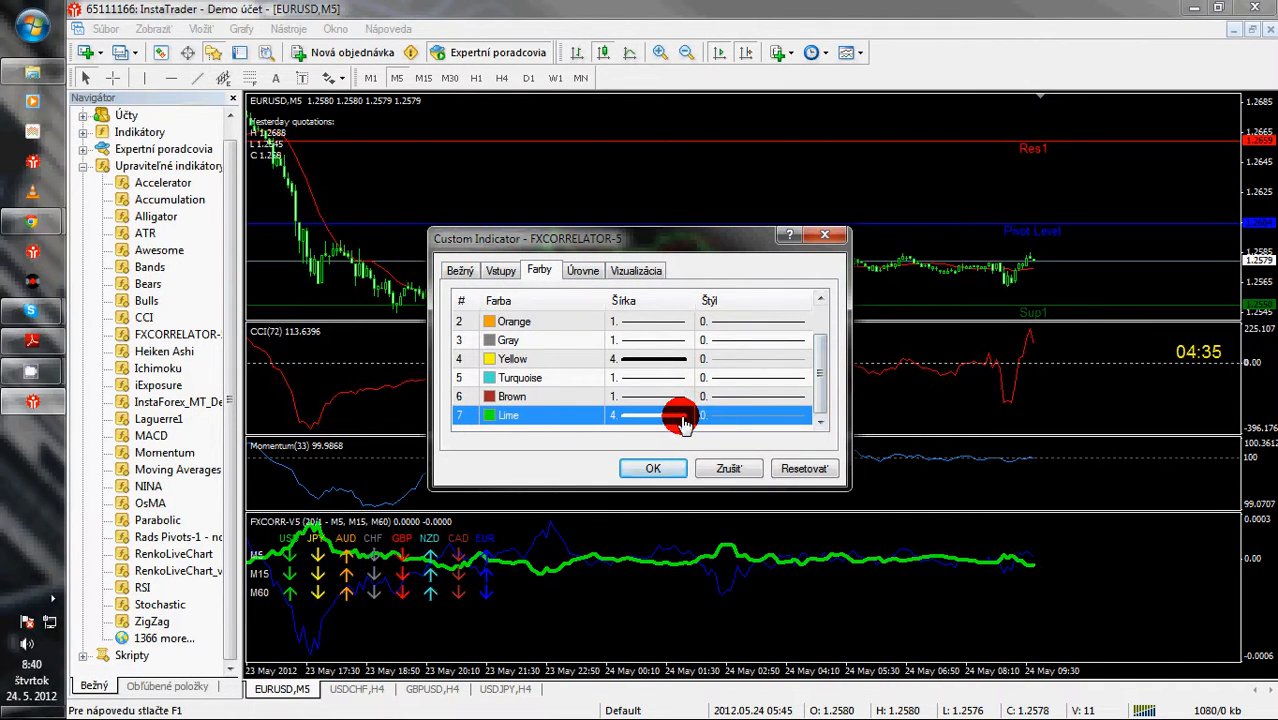
click(681, 420)
click(662, 430)
click(648, 470)
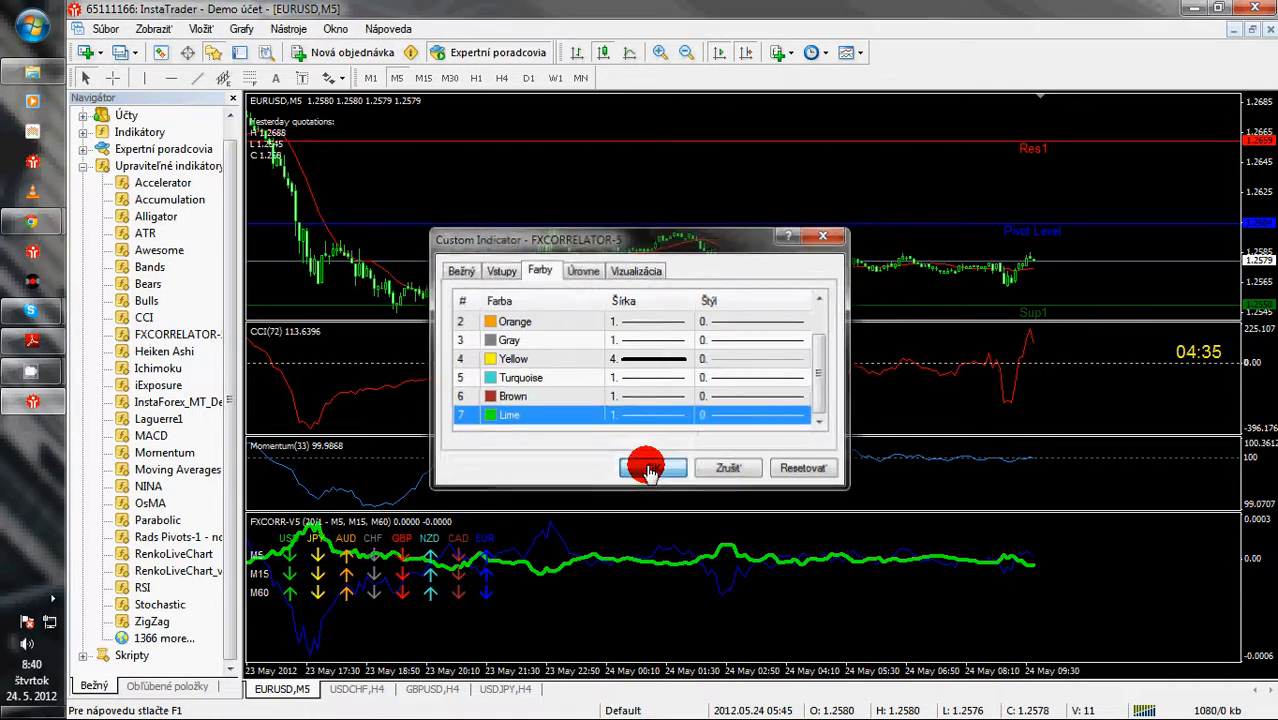
Hide the FXCORRELATOR-5 currency arrow table by setting its ShowTable input to false
mouse_move(938, 592)
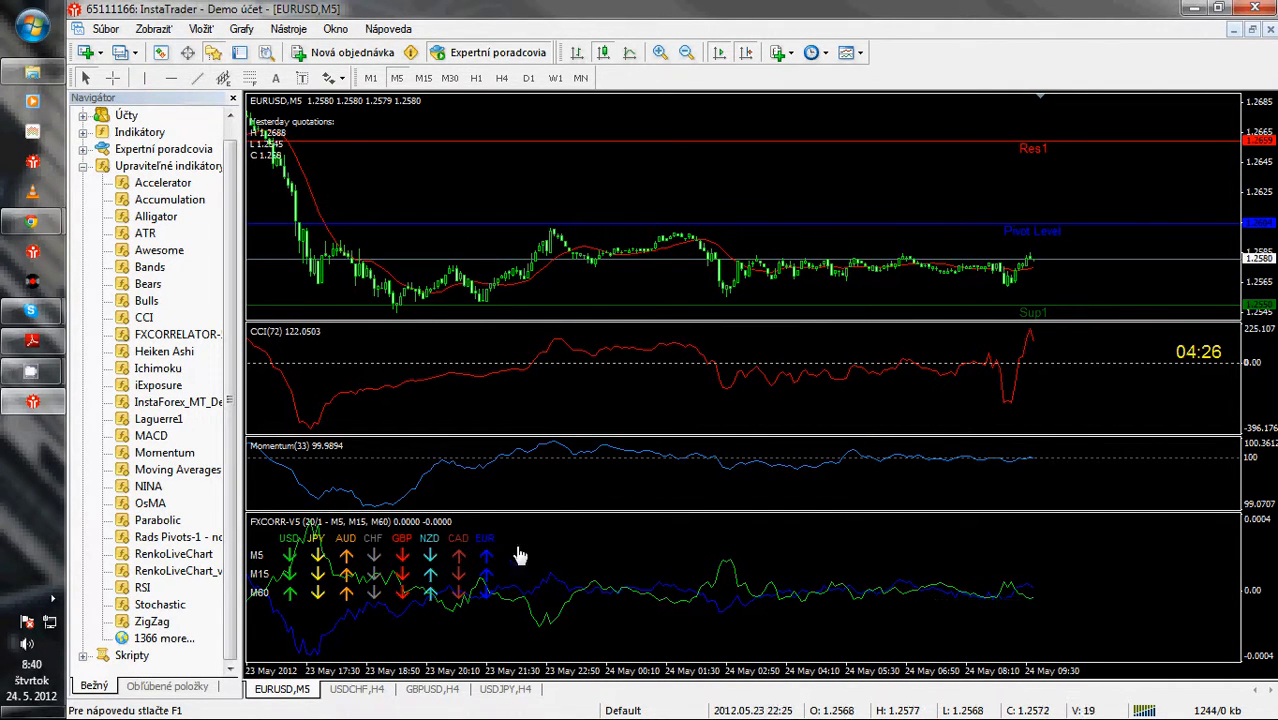
double_click(585, 598)
click(485, 268)
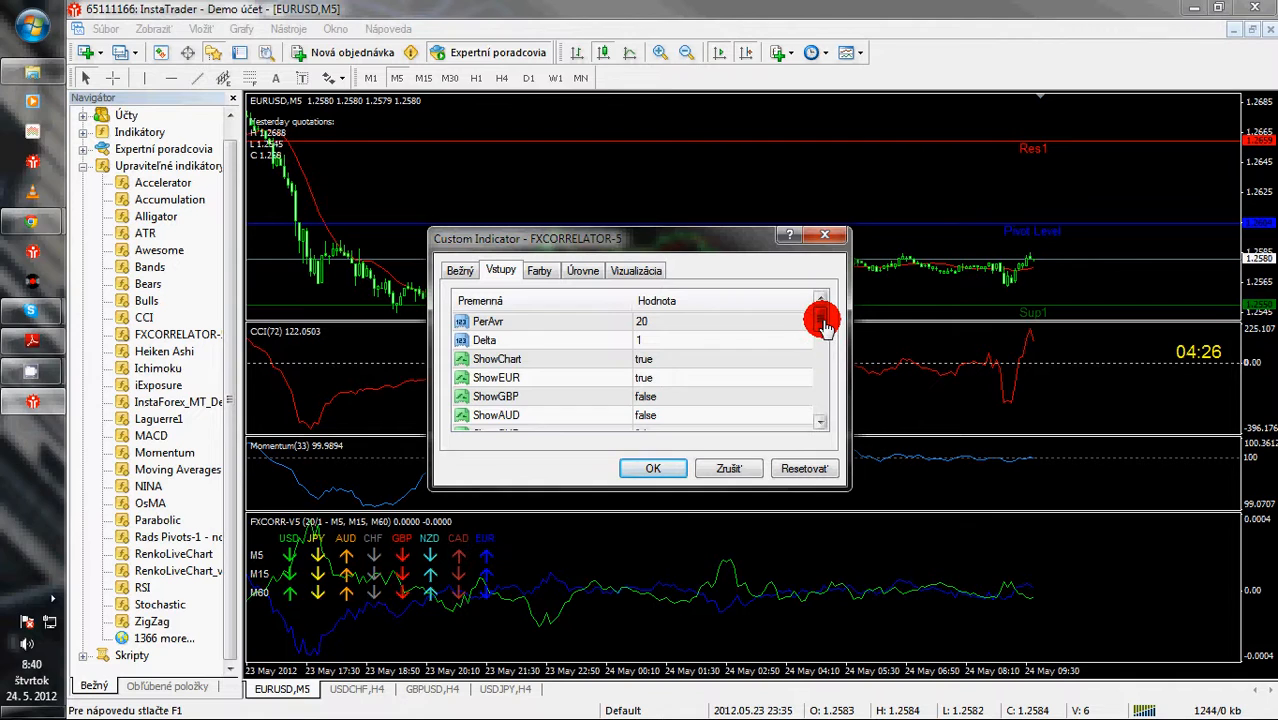
drag(821, 316, 822, 370)
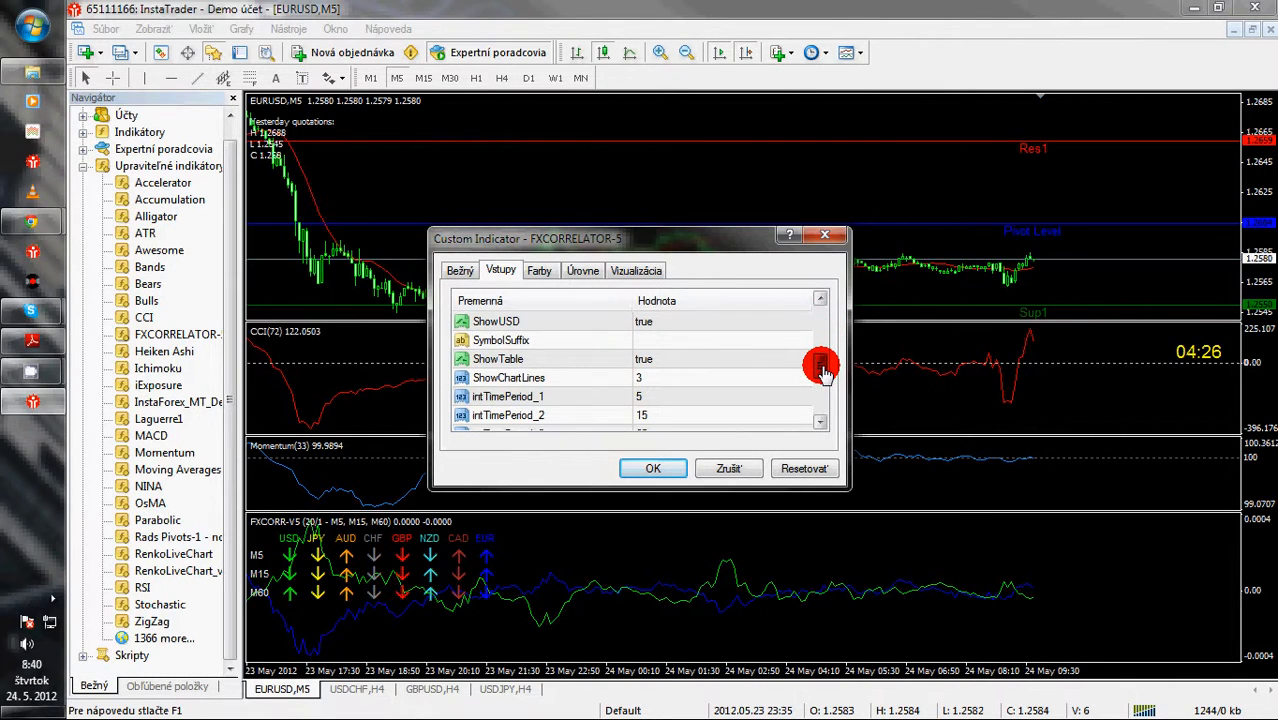
click(652, 366)
click(652, 366)
click(650, 385)
click(650, 468)
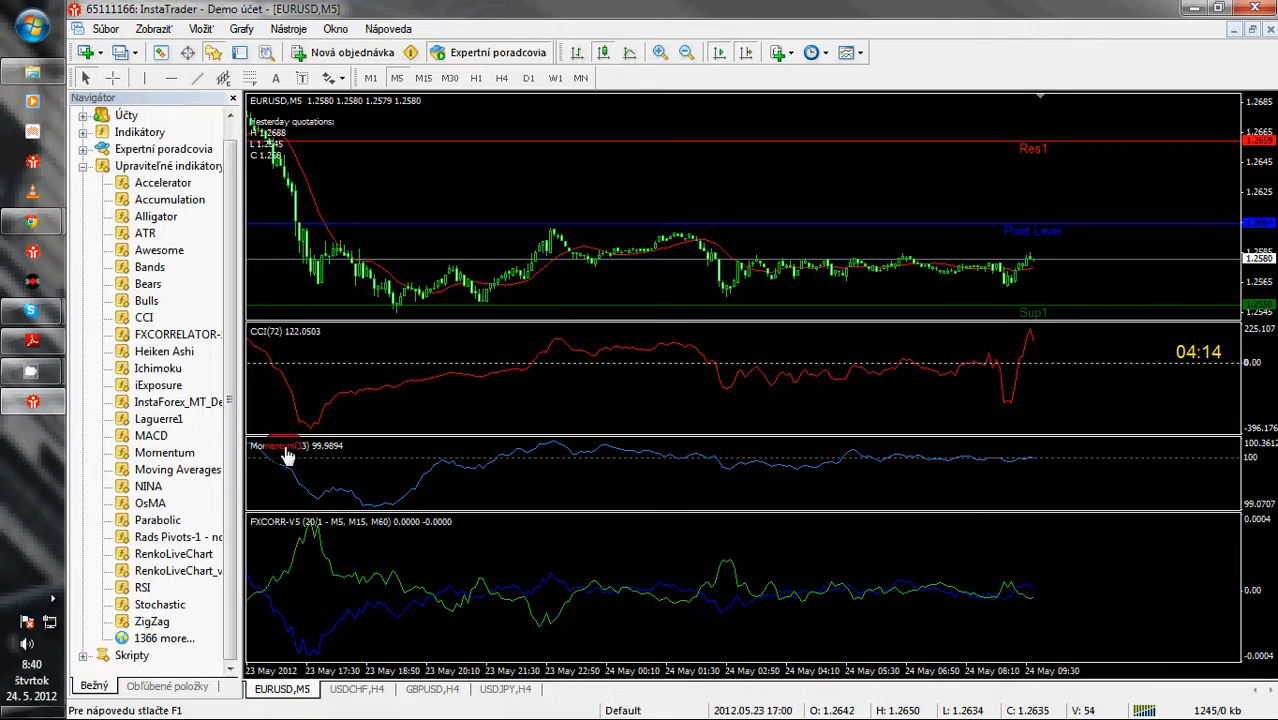
Add the Laguerre1 custom indicator to the chart with its default settings
double_click(158, 418)
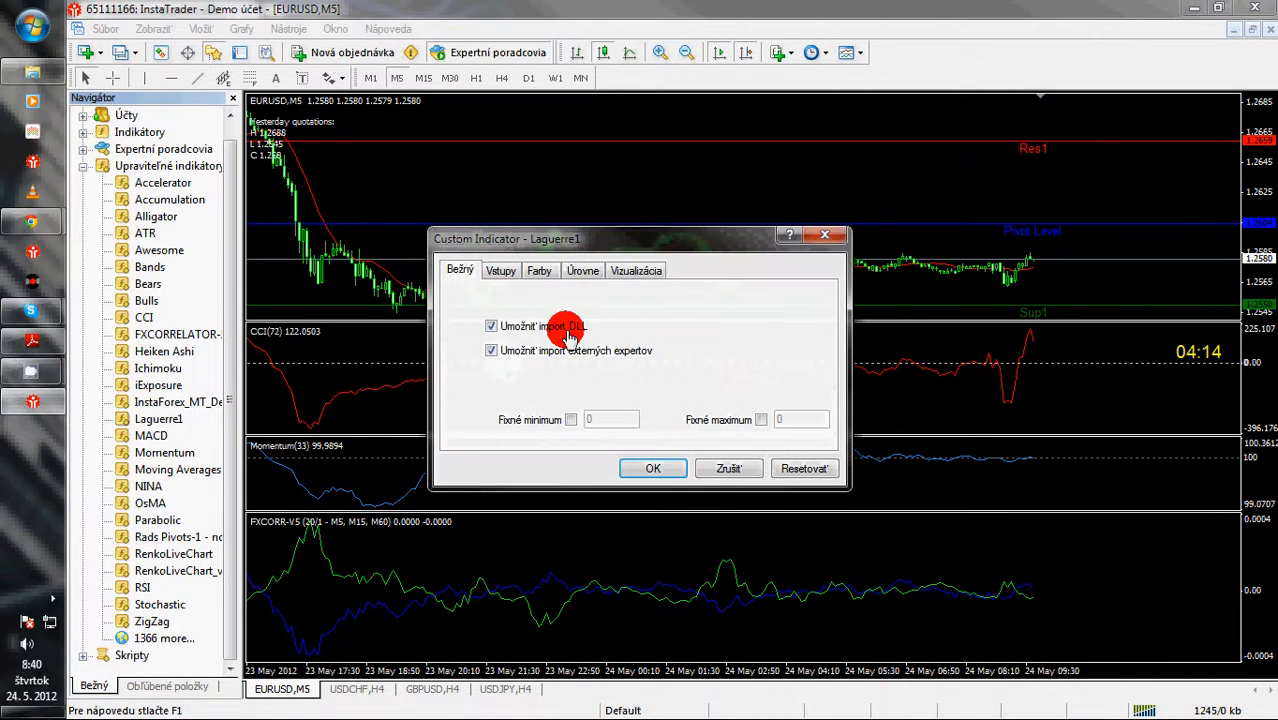
click(646, 470)
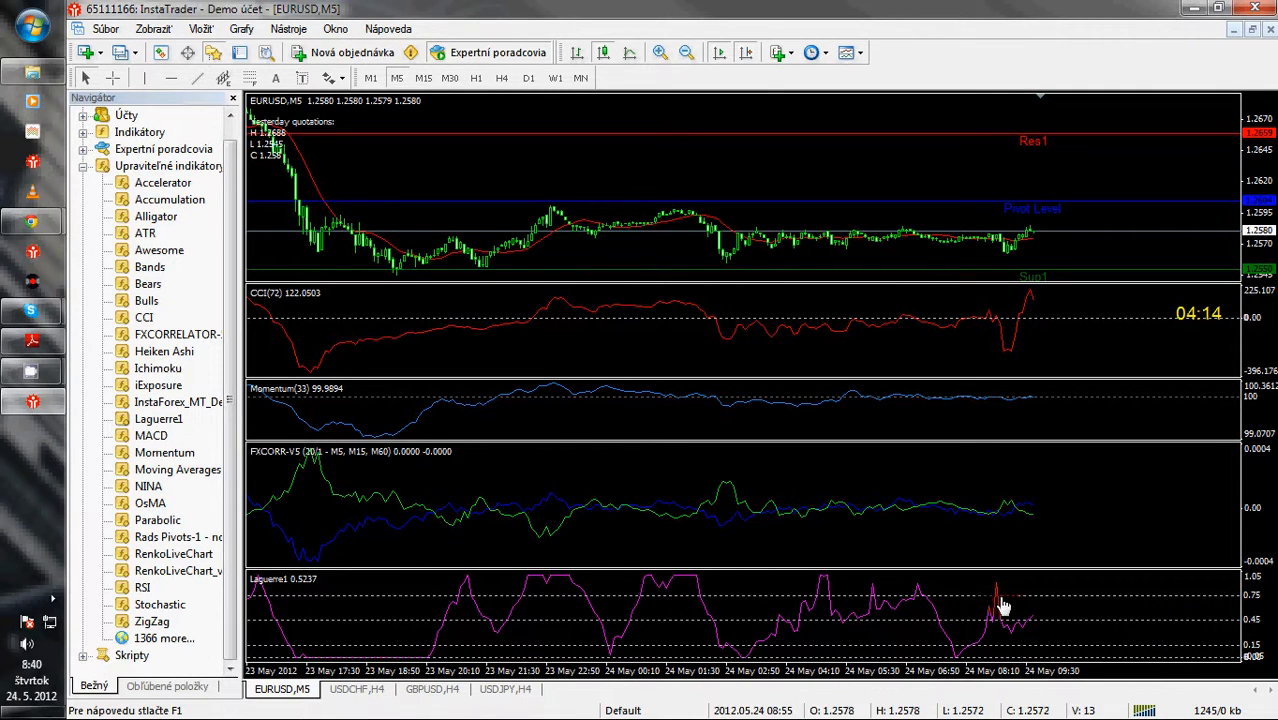
Delete the 0, 0.75 and 0.15 levels of the Laguerre1 indicator, keeping only the 0.45 level, and apply the change
right_click(998, 603)
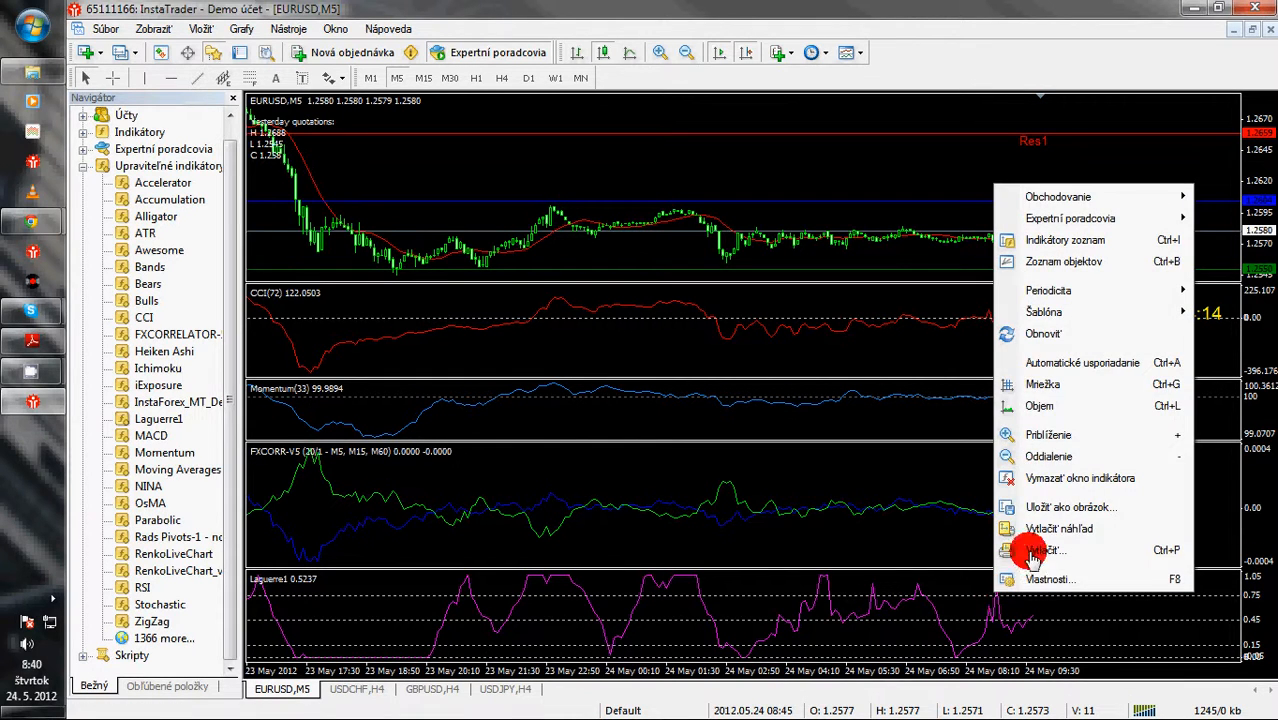
click(1035, 241)
click(170, 236)
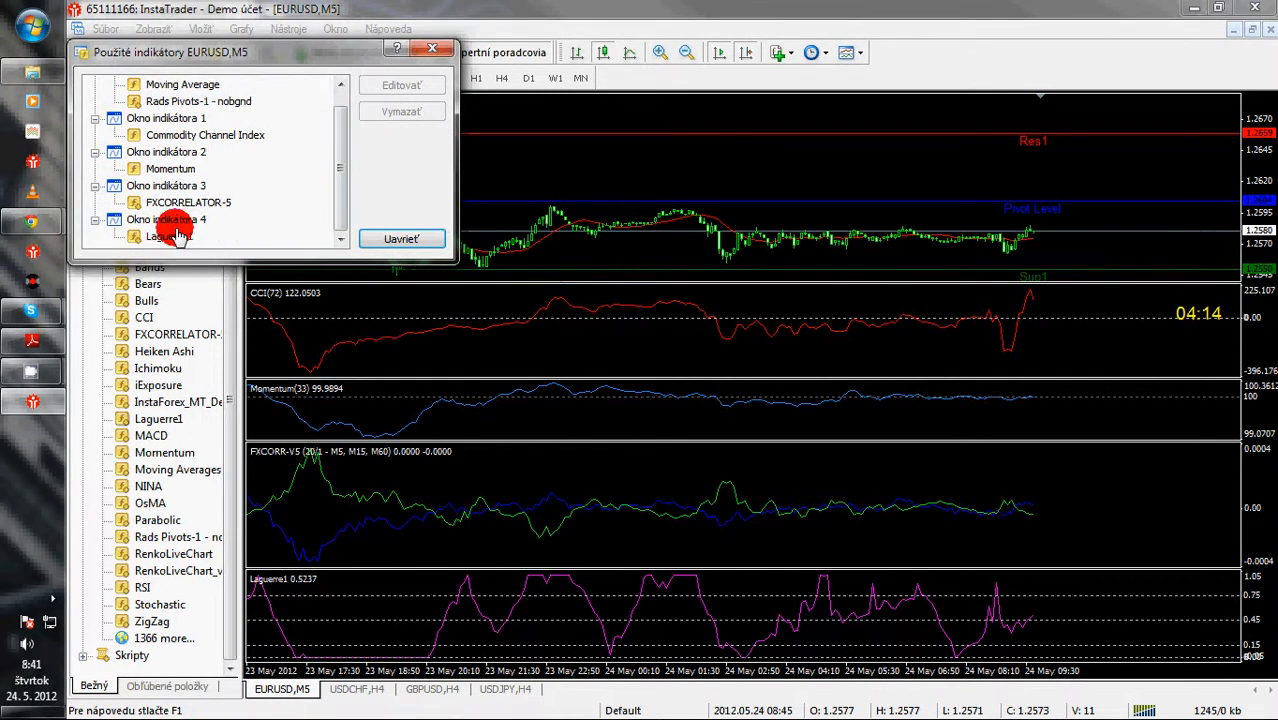
click(388, 88)
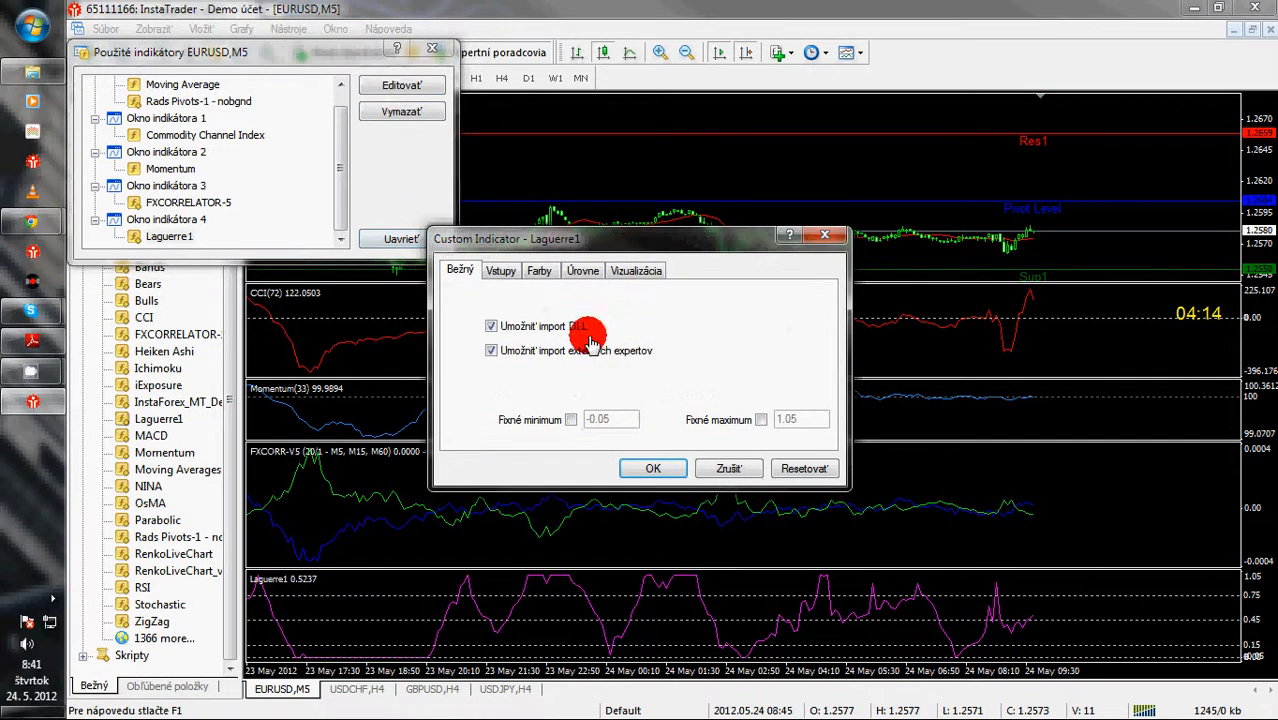
click(501, 270)
click(540, 271)
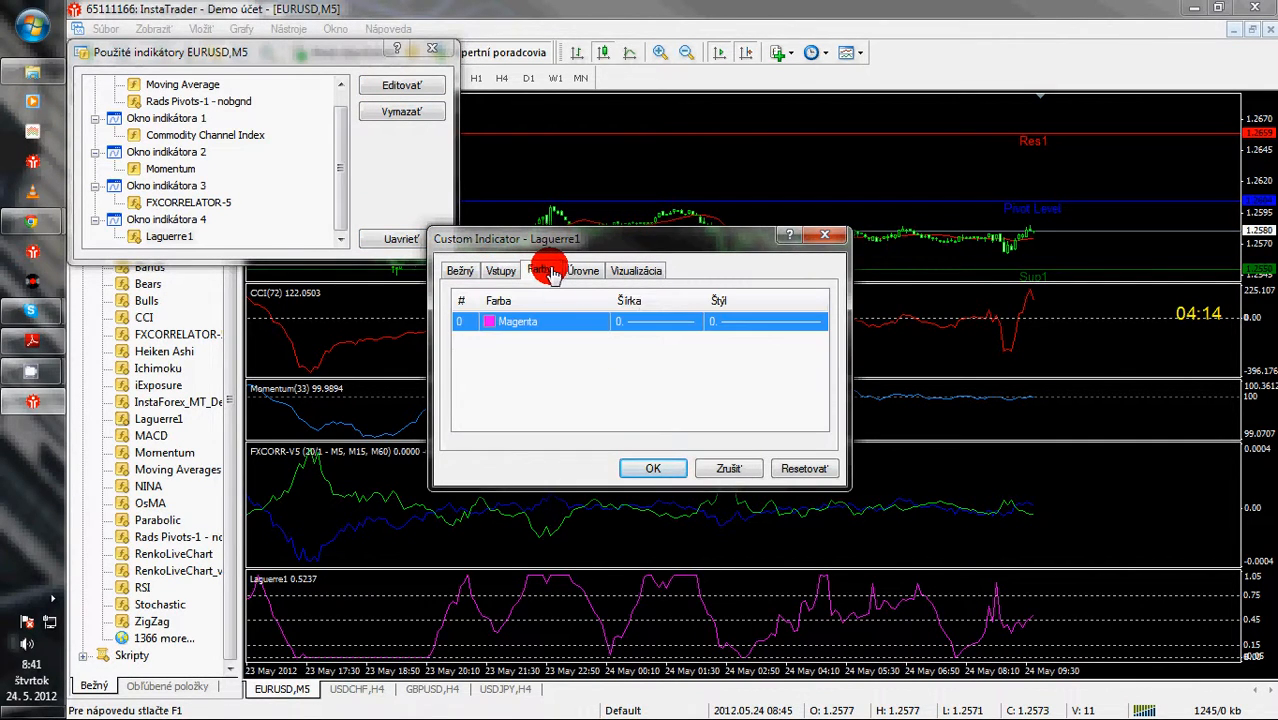
click(582, 271)
click(588, 322)
click(764, 302)
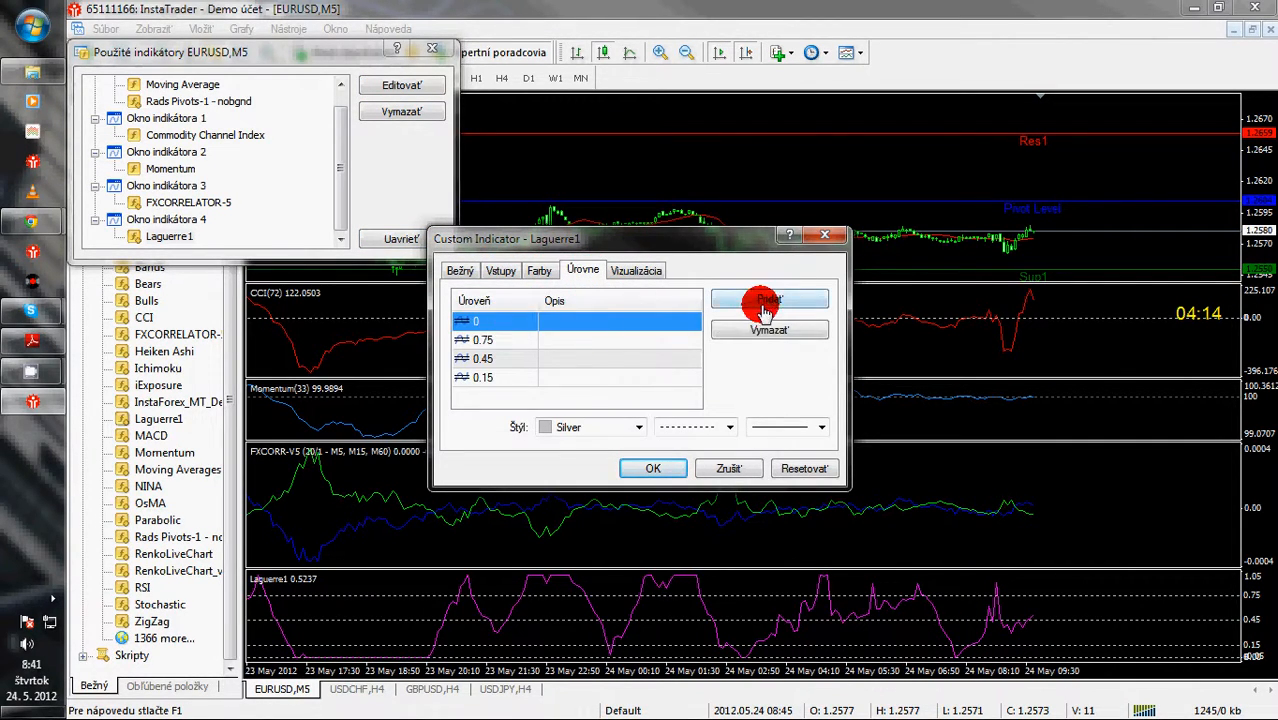
click(766, 330)
click(766, 330)
click(488, 341)
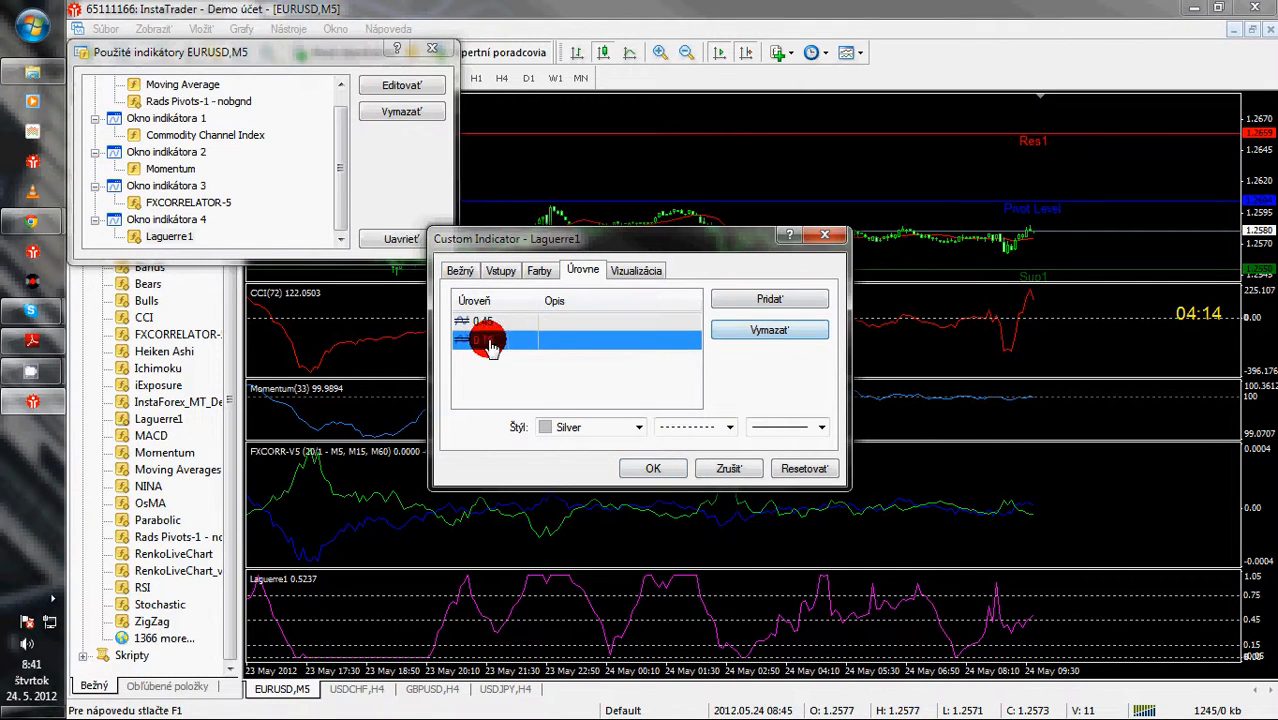
click(752, 330)
click(655, 468)
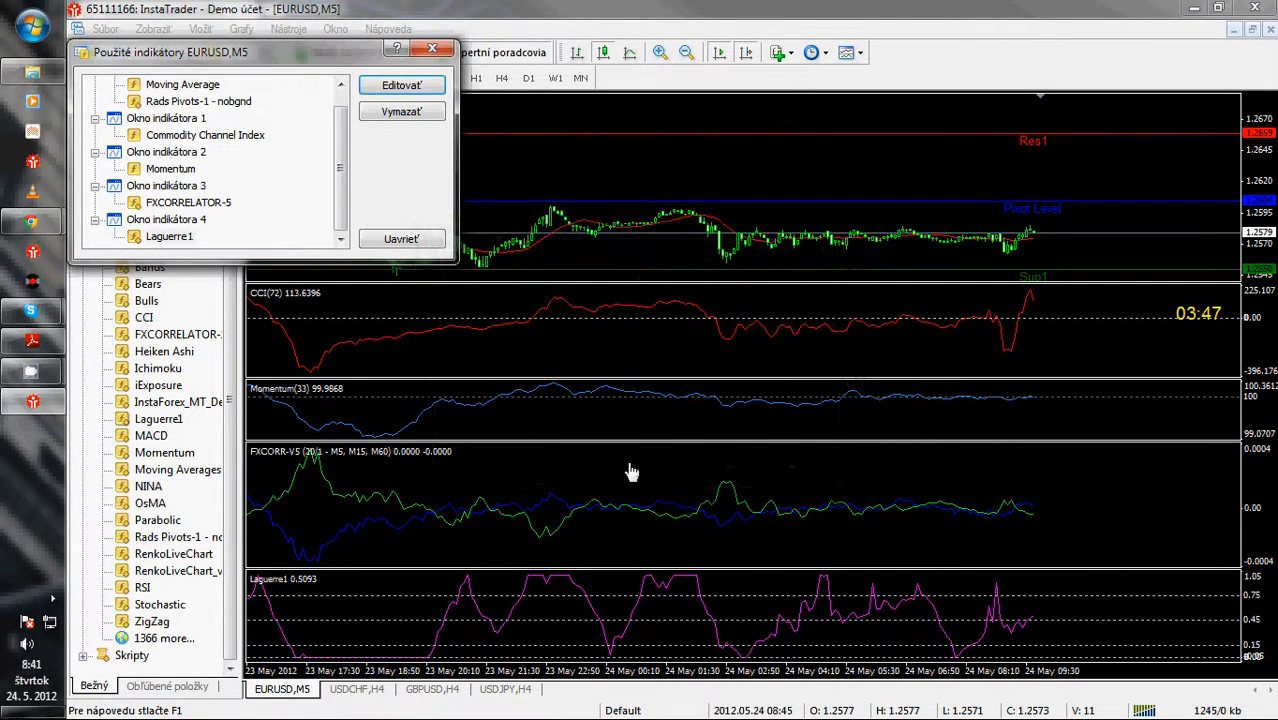
click(404, 244)
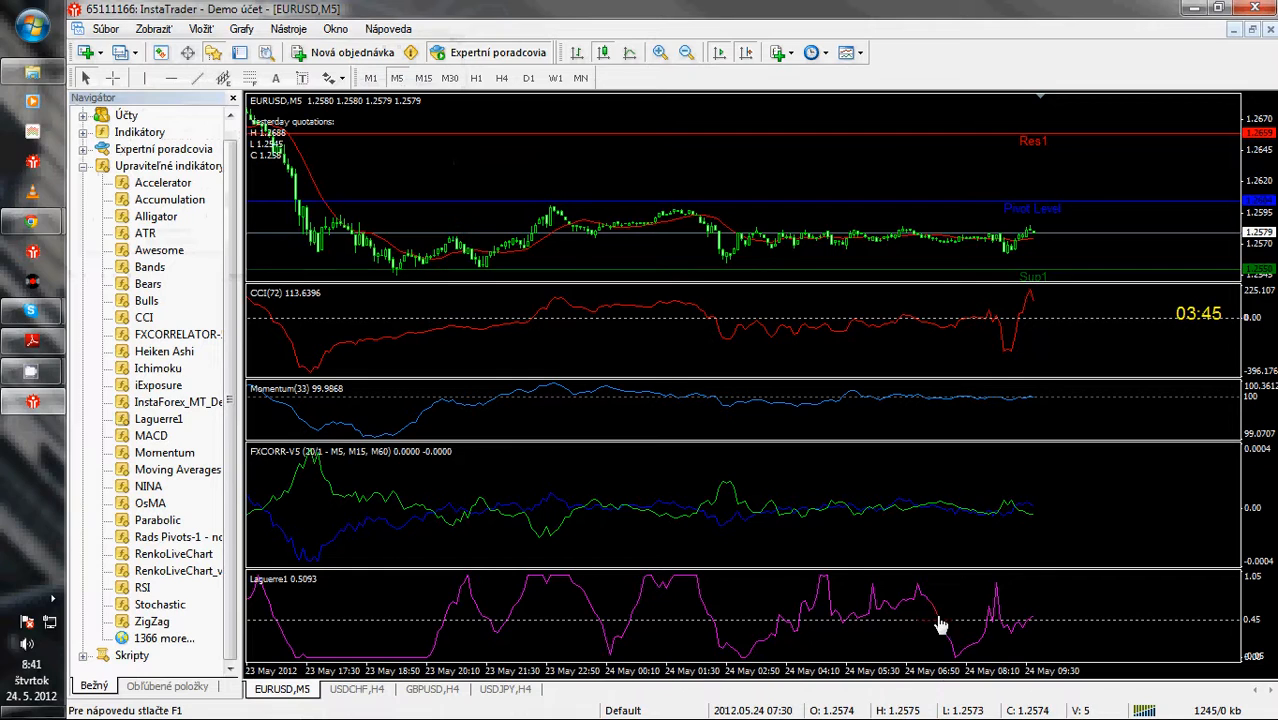
Add the NINA custom indicator to the chart with its default settings and zoom the EURUSD chart in one step
mouse_move(940, 625)
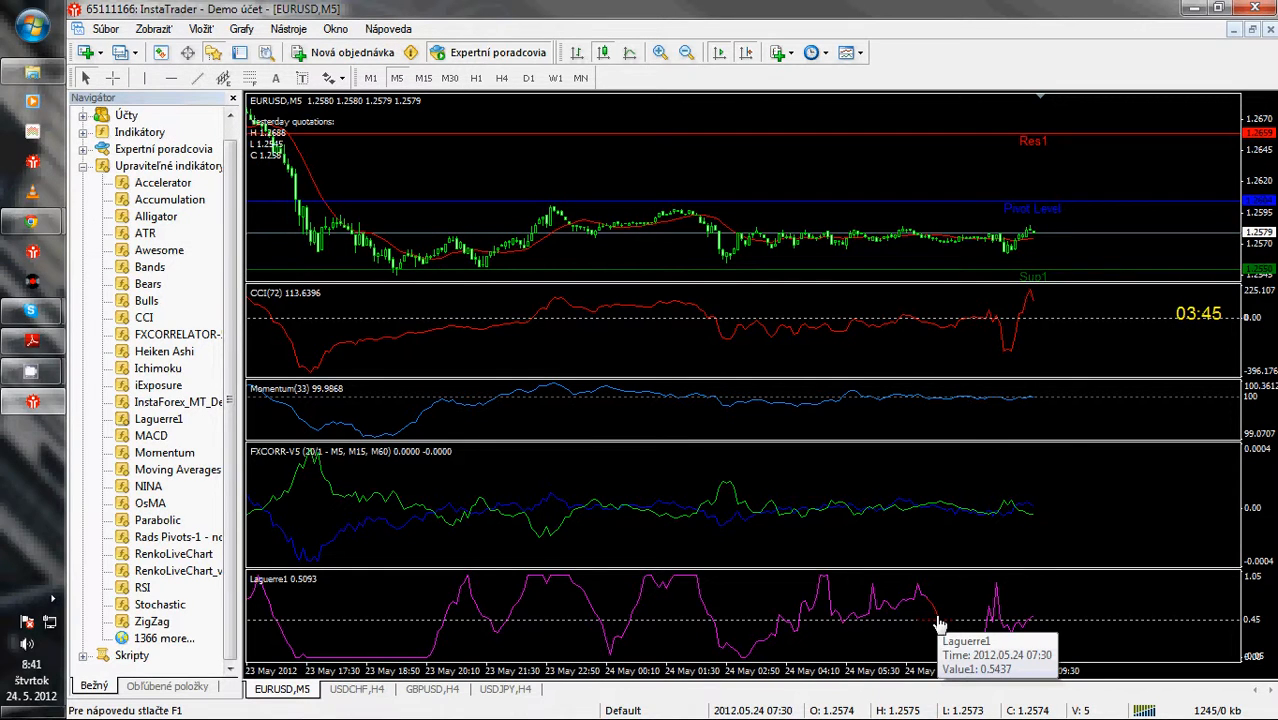
mouse_move(389, 439)
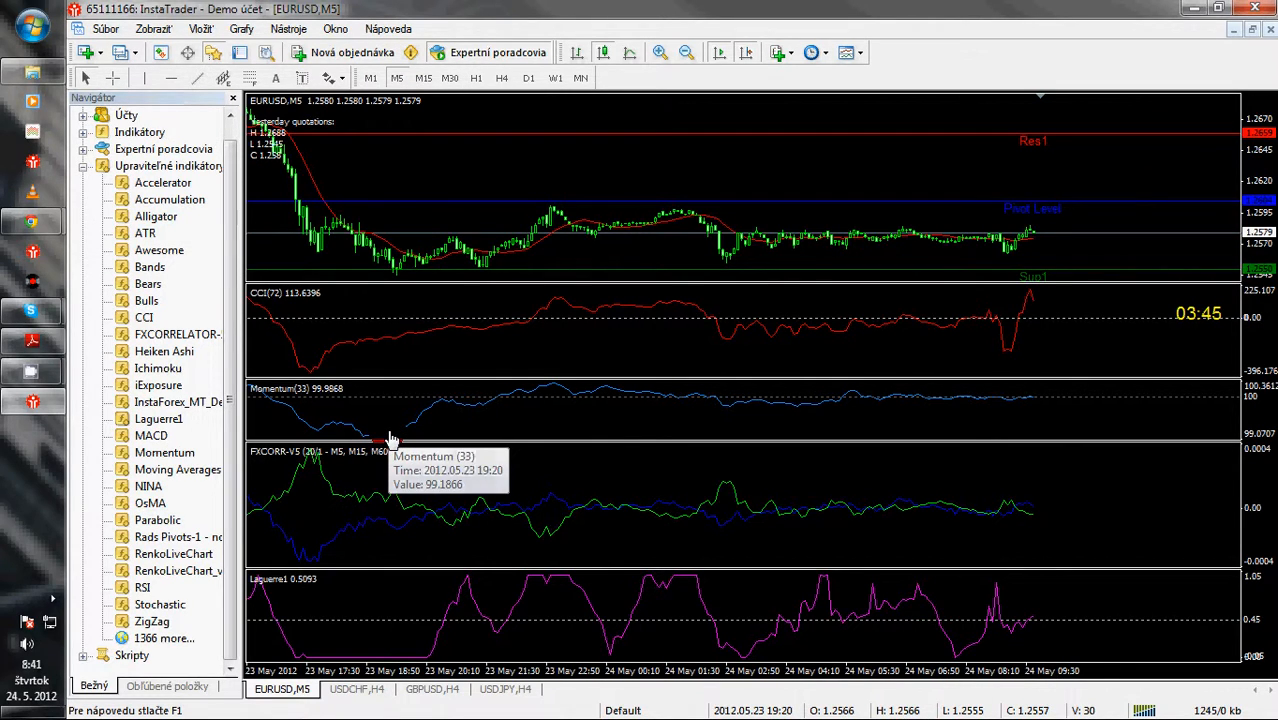
double_click(146, 487)
click(499, 273)
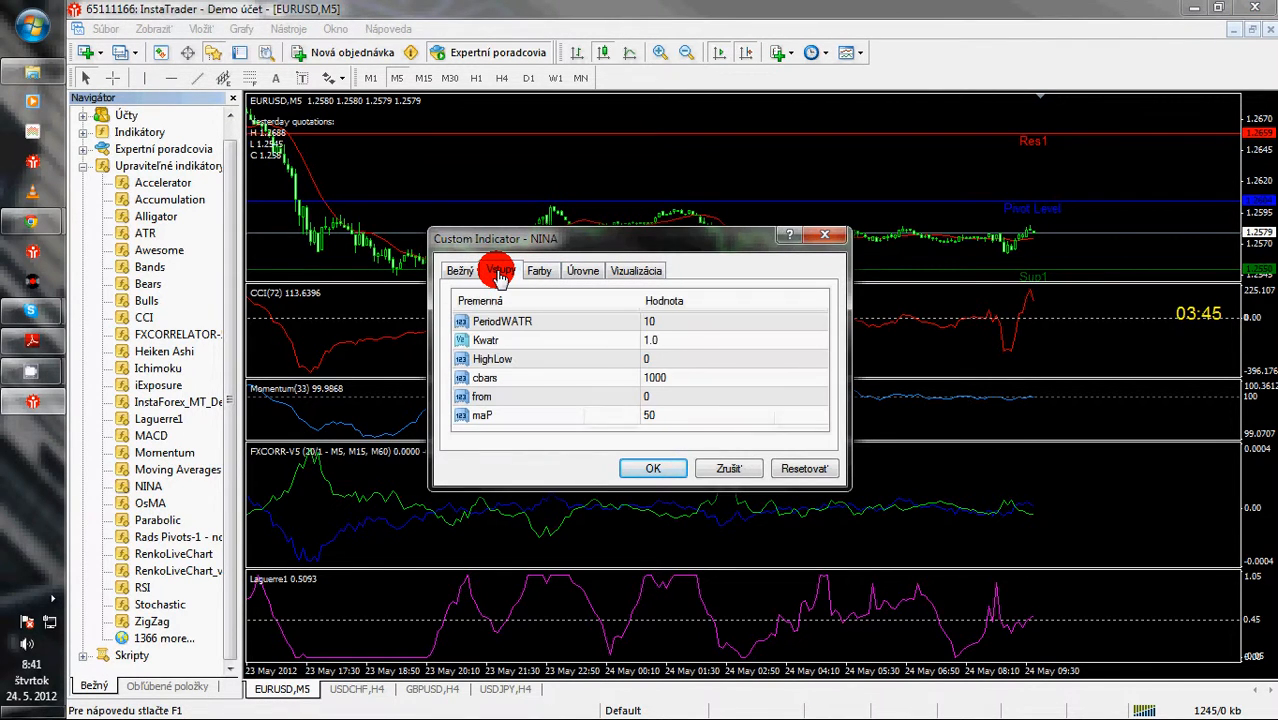
click(540, 271)
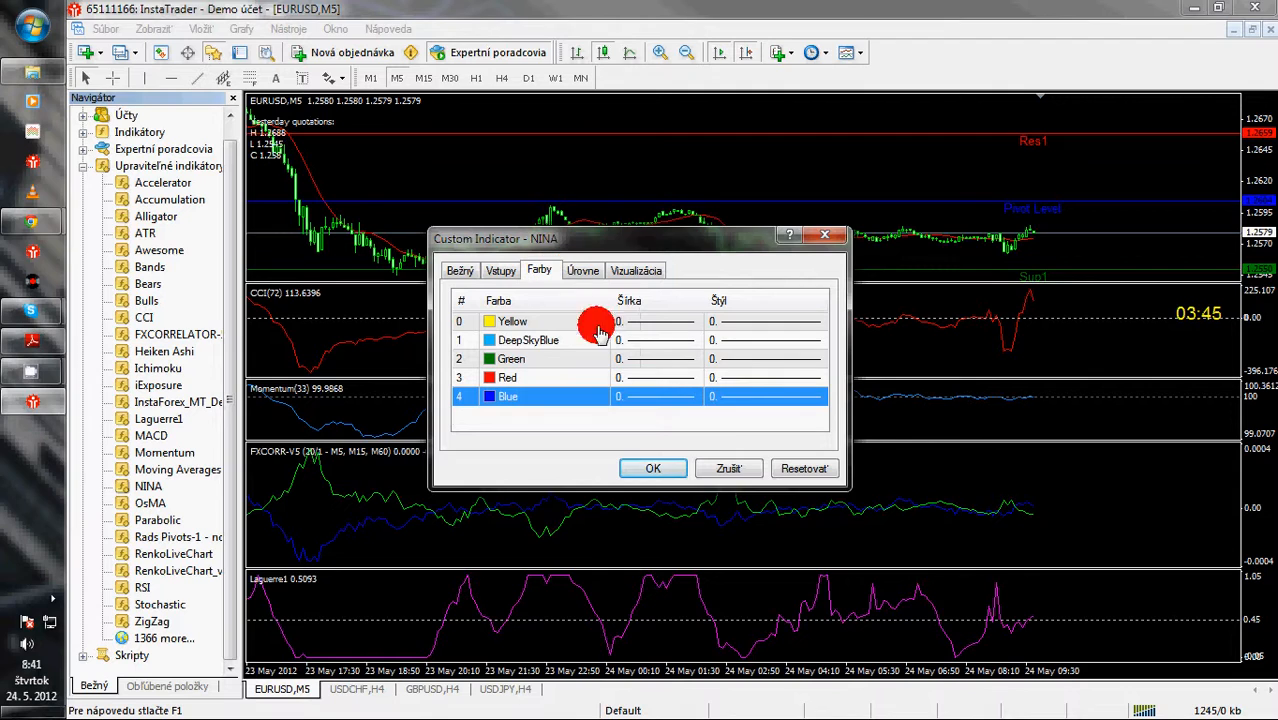
click(660, 468)
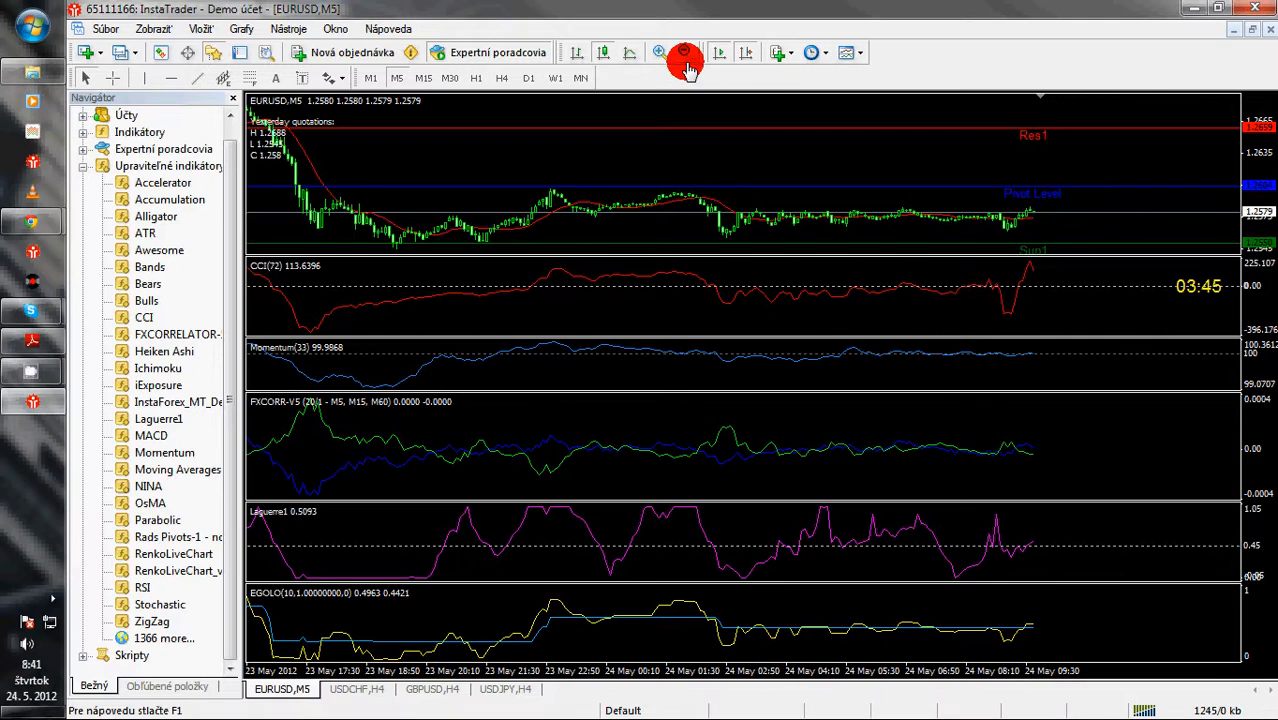
click(660, 52)
drag(985, 392, 415, 431)
drag(1047, 402, 772, 429)
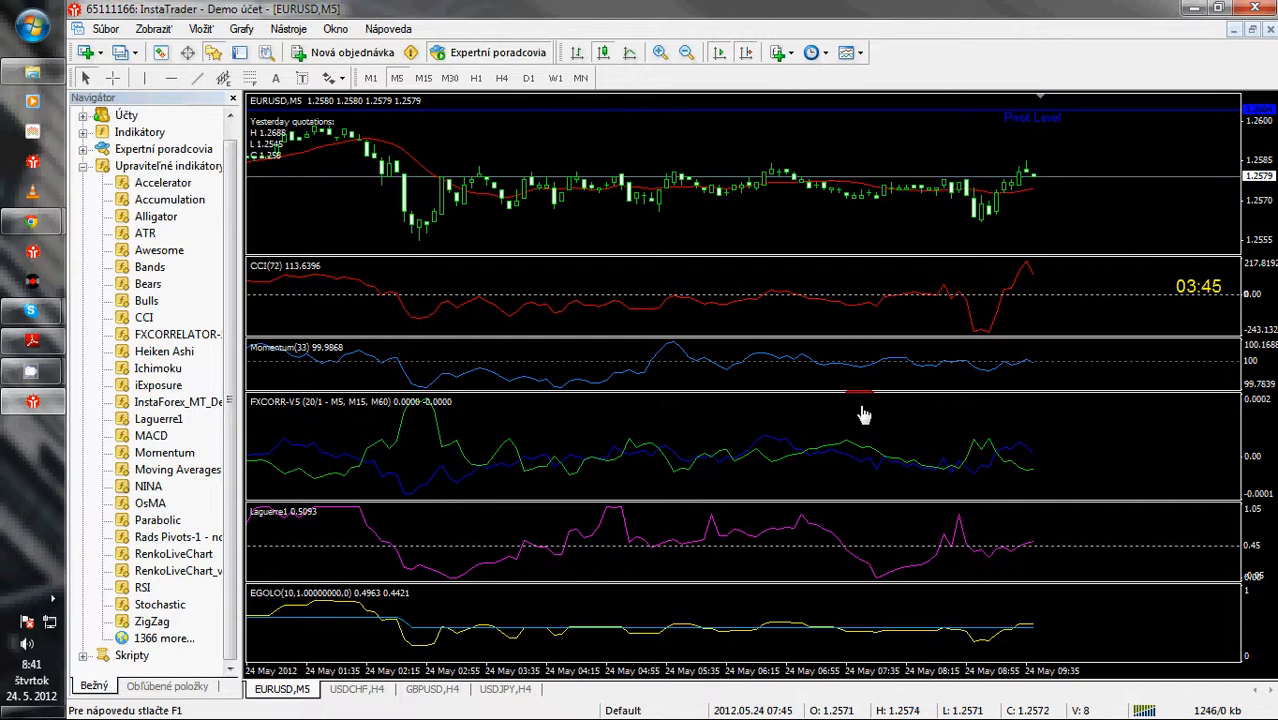
Switch to the Egolo Forex webinar page in Chrome, open the site's Kontakt page and look through the company's contact details
click(40, 311)
mouse_move(40, 222)
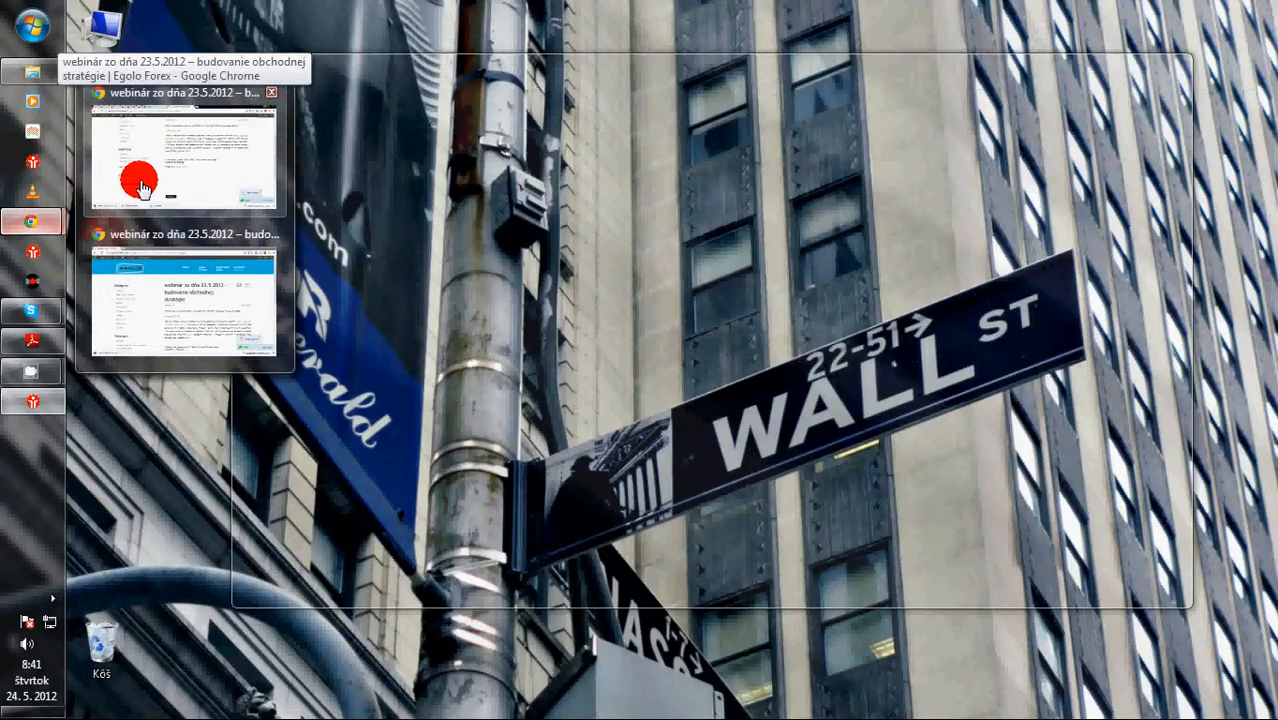
click(141, 168)
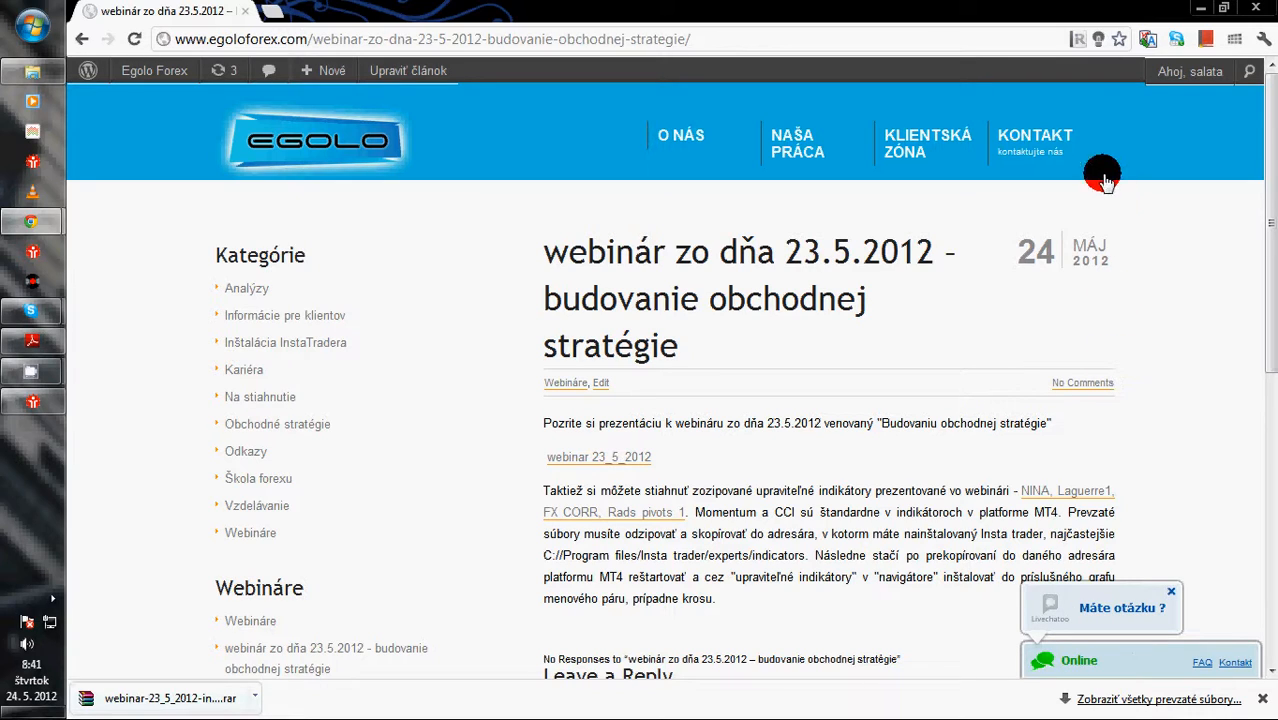
click(1030, 137)
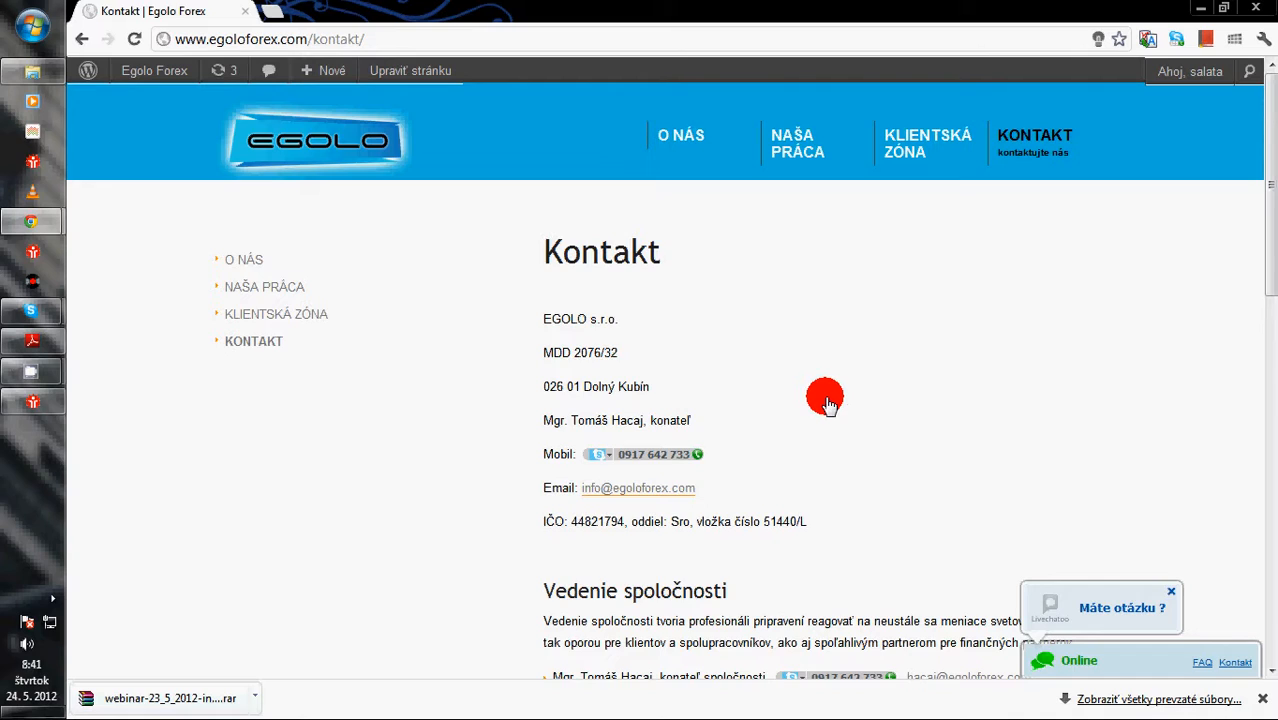
scroll(825, 400, down, 3)
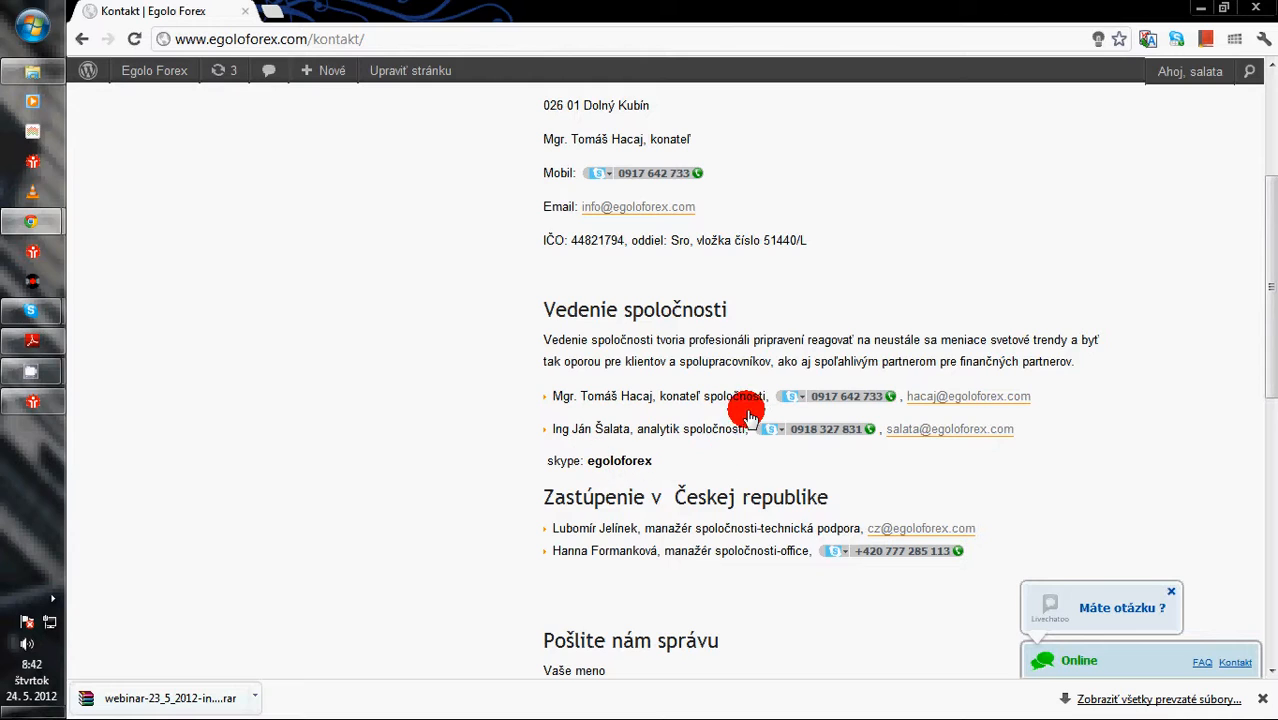
scroll(810, 300, up, 3)
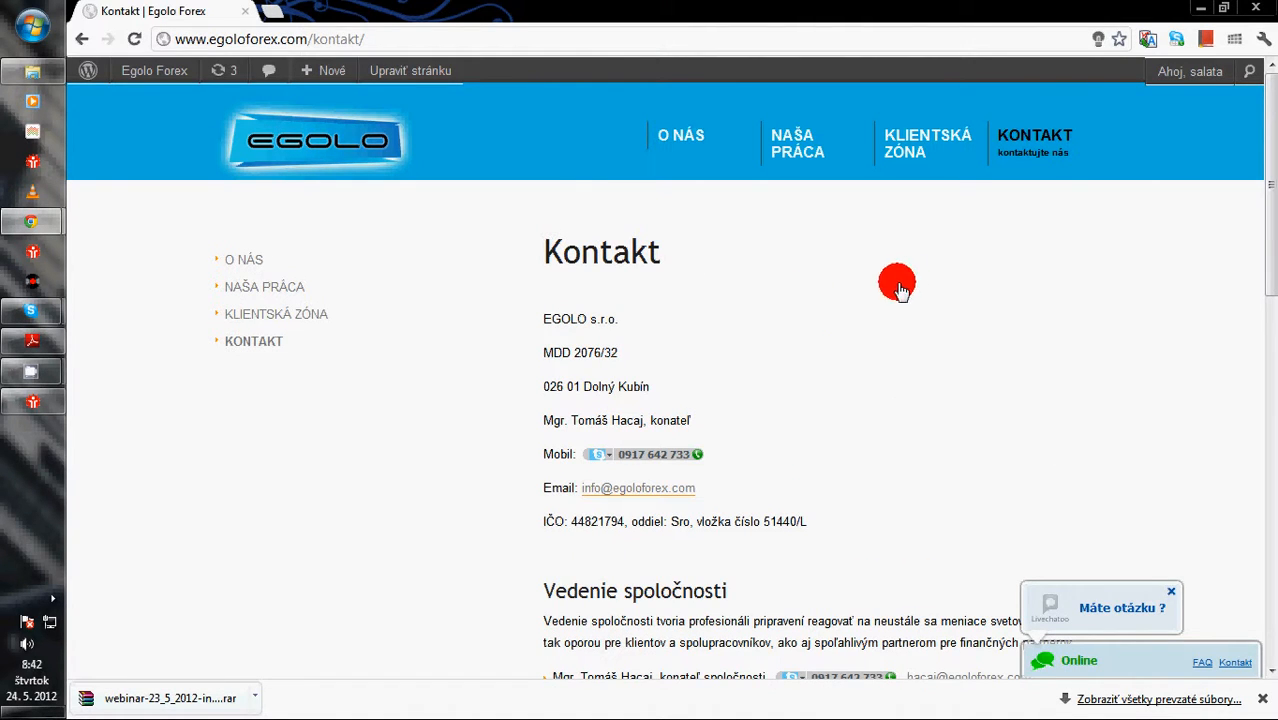